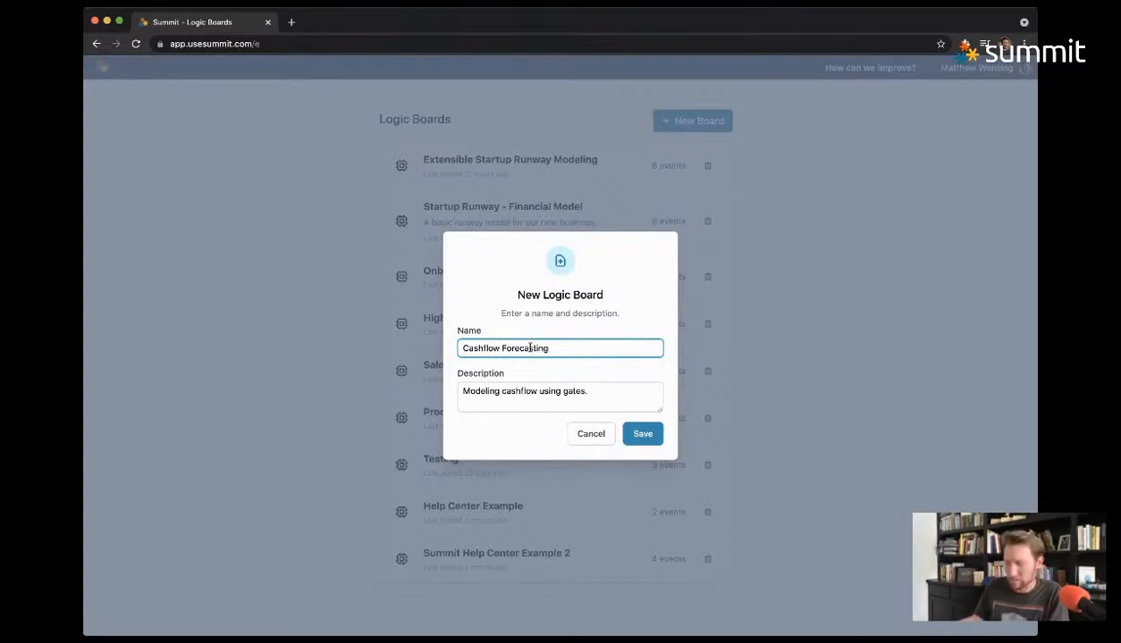
Step: Save the new Cashflow Forecasting board and add an event named Bank Account to its canvas
click(645, 435)
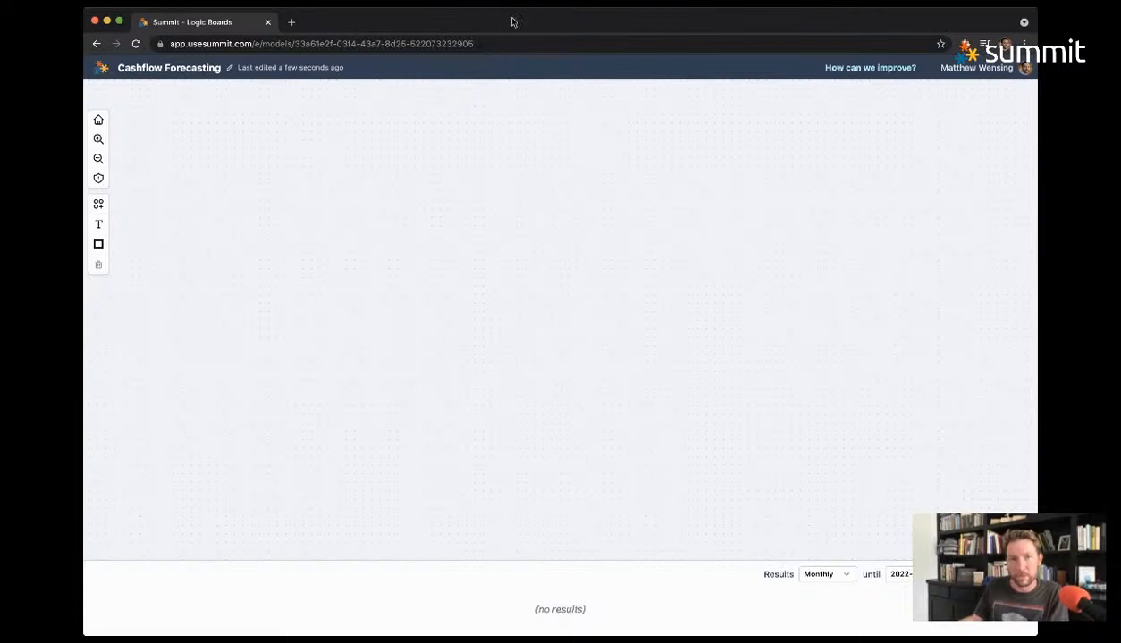
double_click(457, 272)
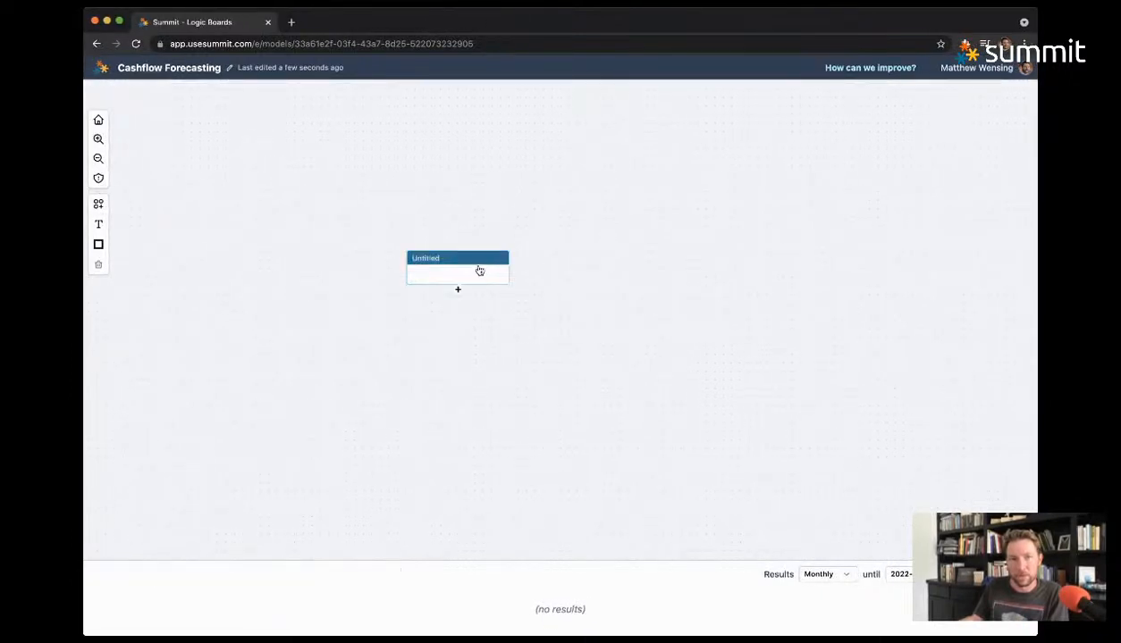
drag(478, 270, 512, 259)
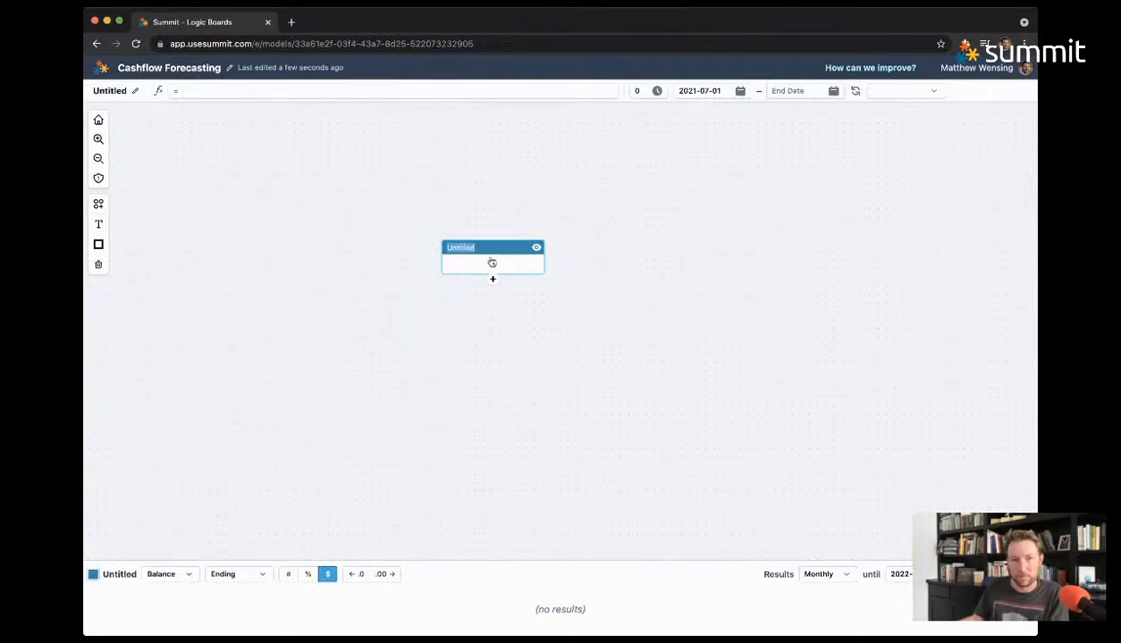
text(Bank Account)
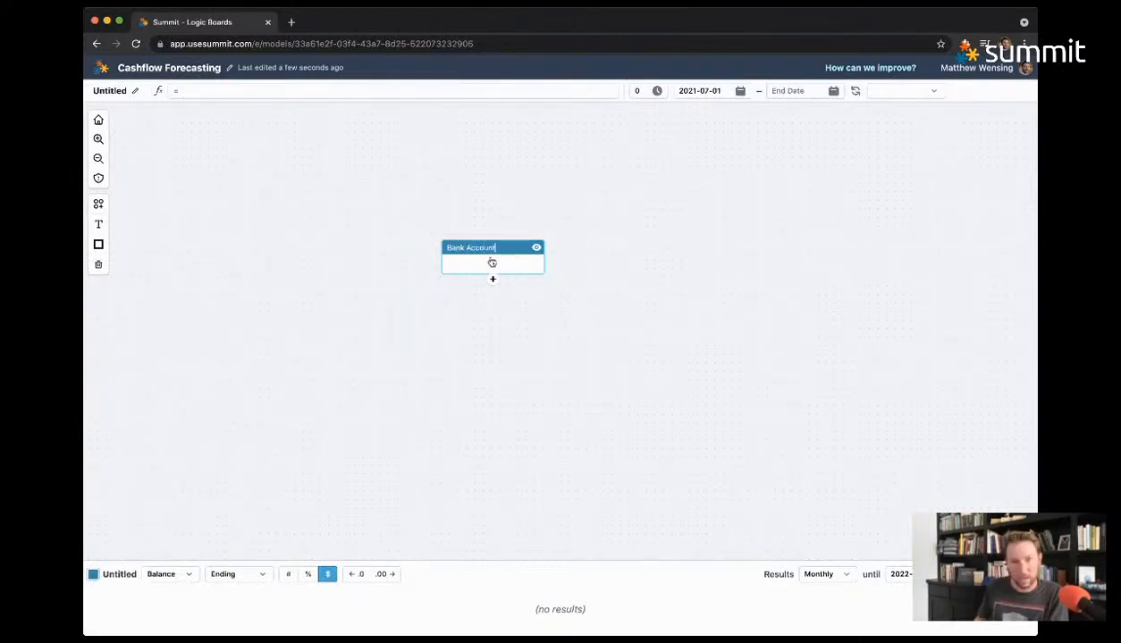
Step: Give the Bank Account event the formula =Pool(500k)
click(491, 262)
text(=Poo)
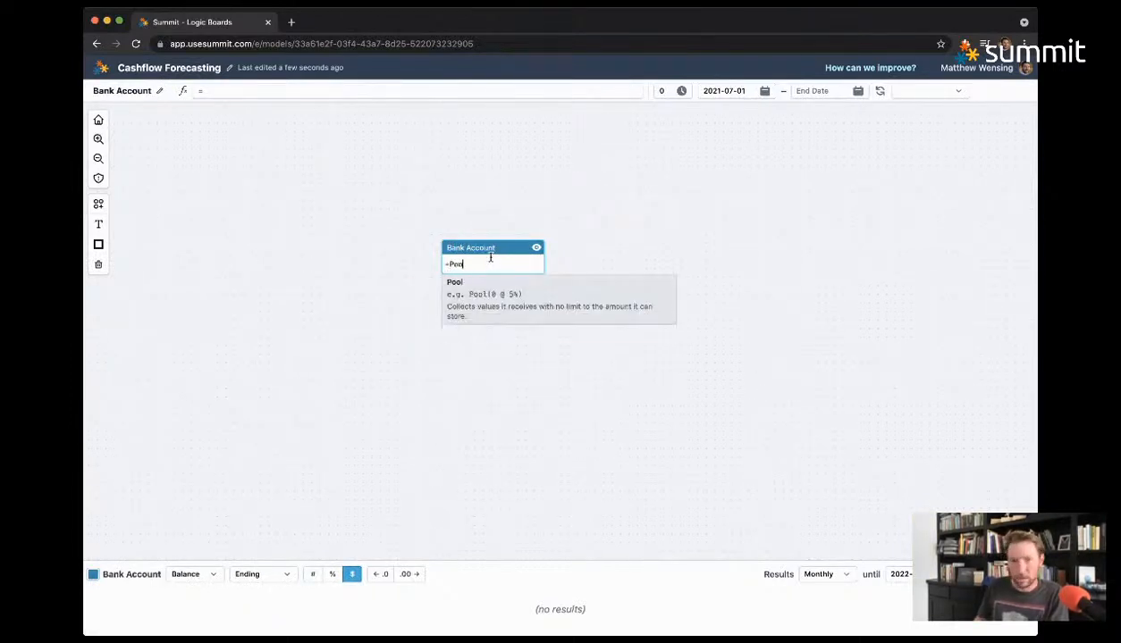
text(l()
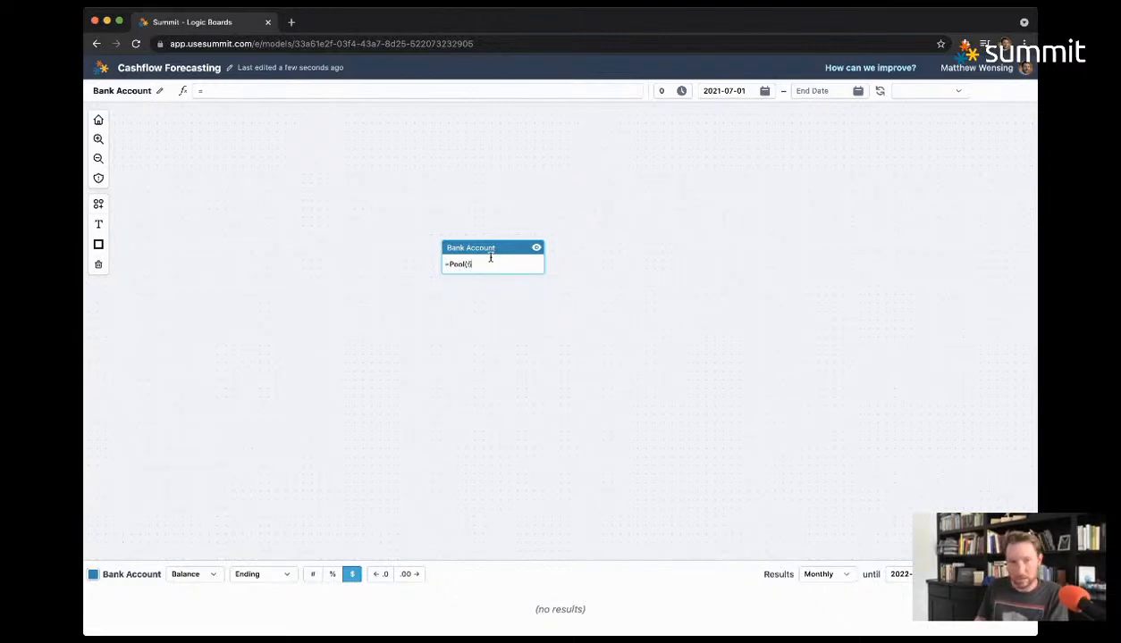
text(500k))
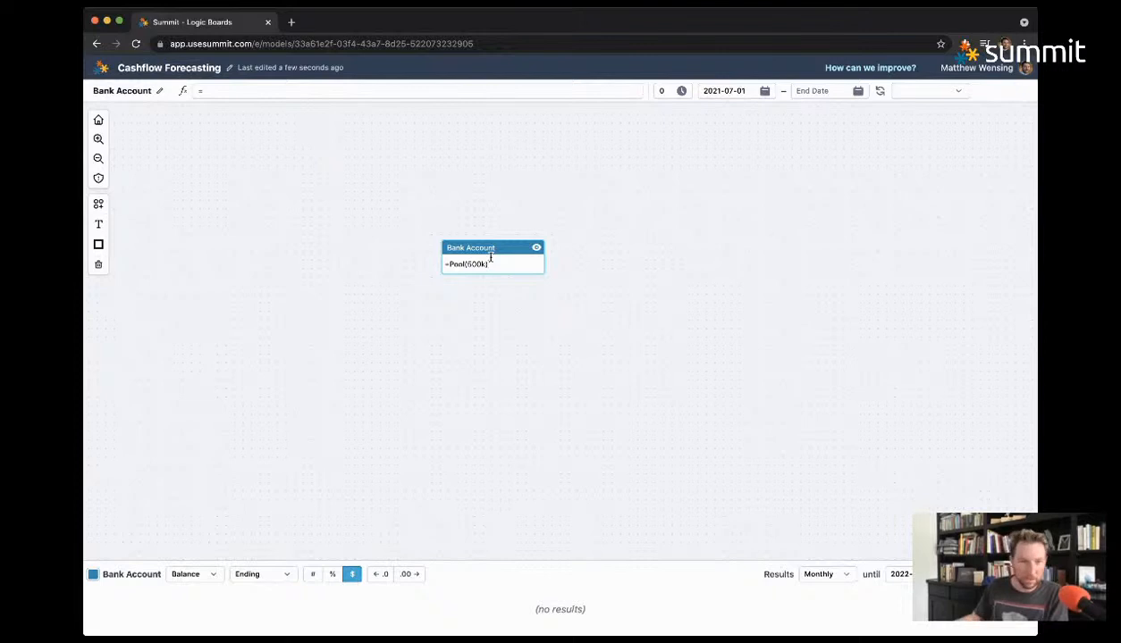
click(510, 317)
Step: Reposition the Bank Account event in the upper part of the canvas and change its color to green
drag(517, 249, 538, 253)
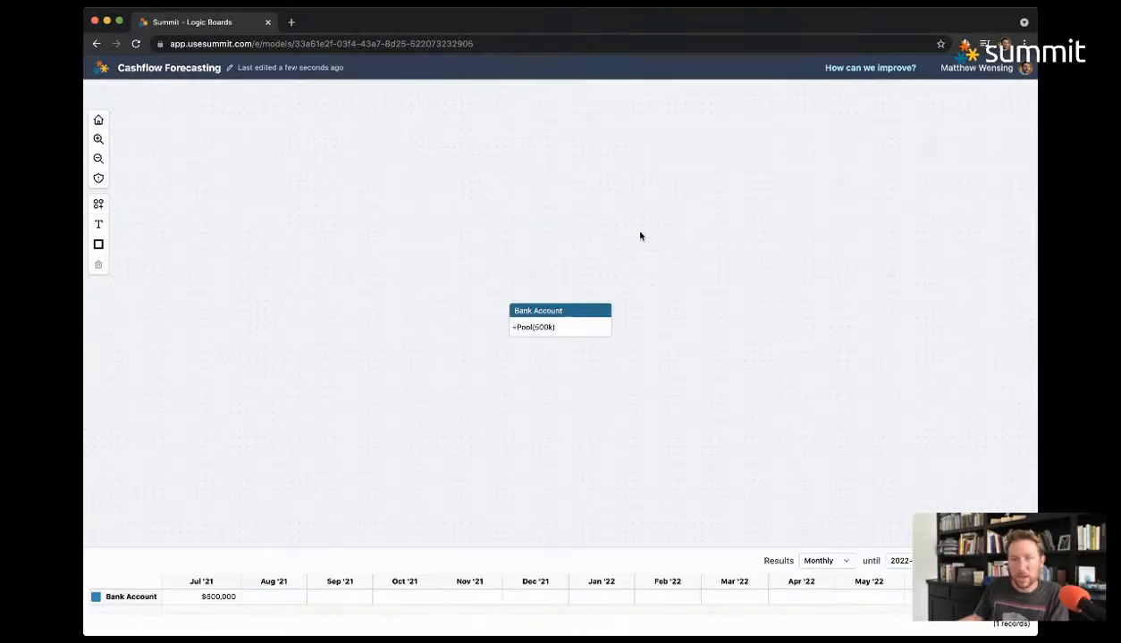
drag(583, 318, 516, 259)
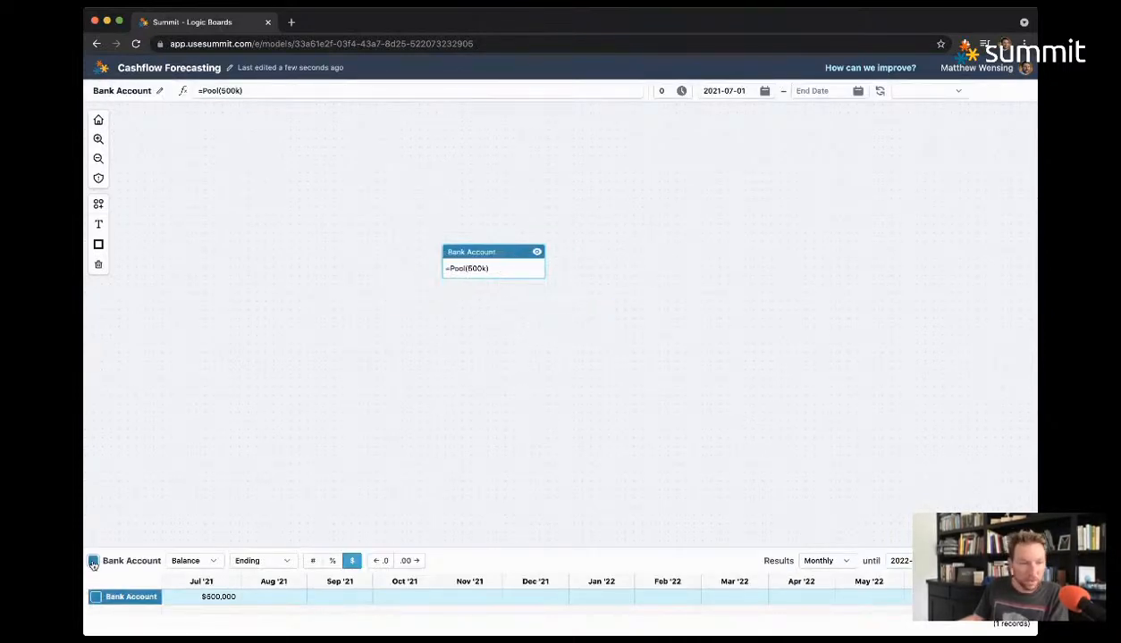
click(93, 563)
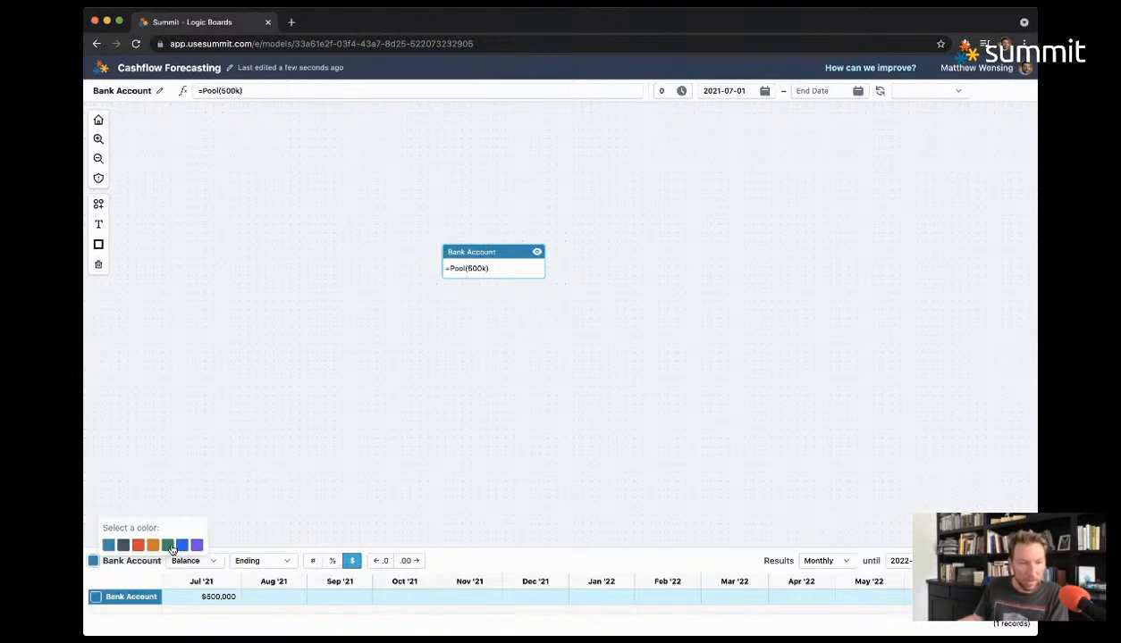
click(337, 429)
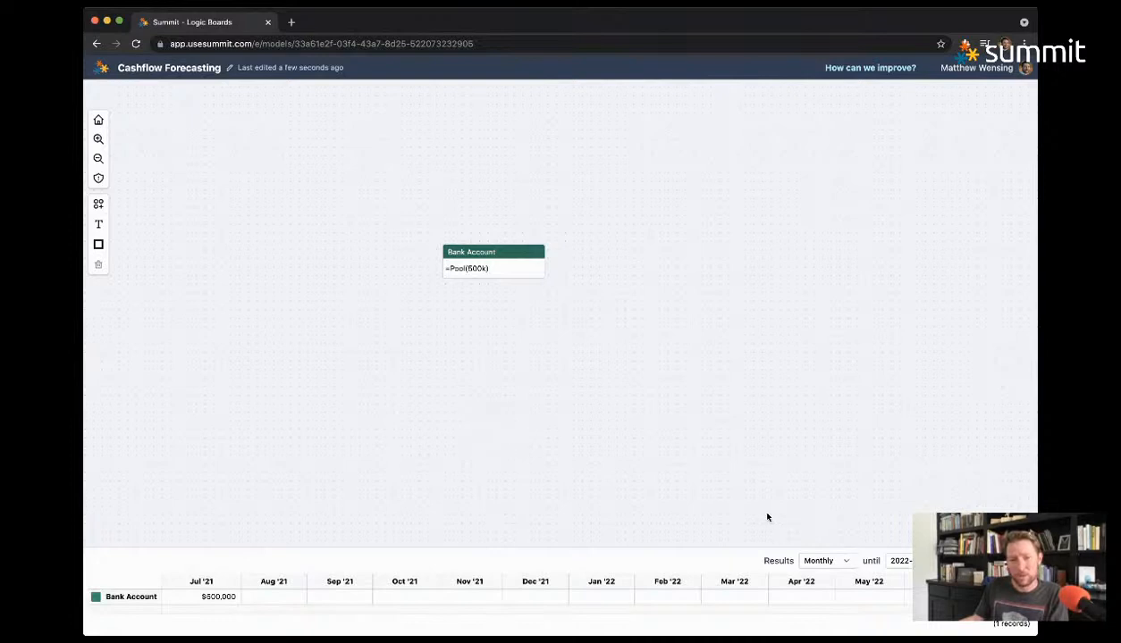
Step: Switch the results to a weekly interval and shorten their end date to one in 2021
click(838, 561)
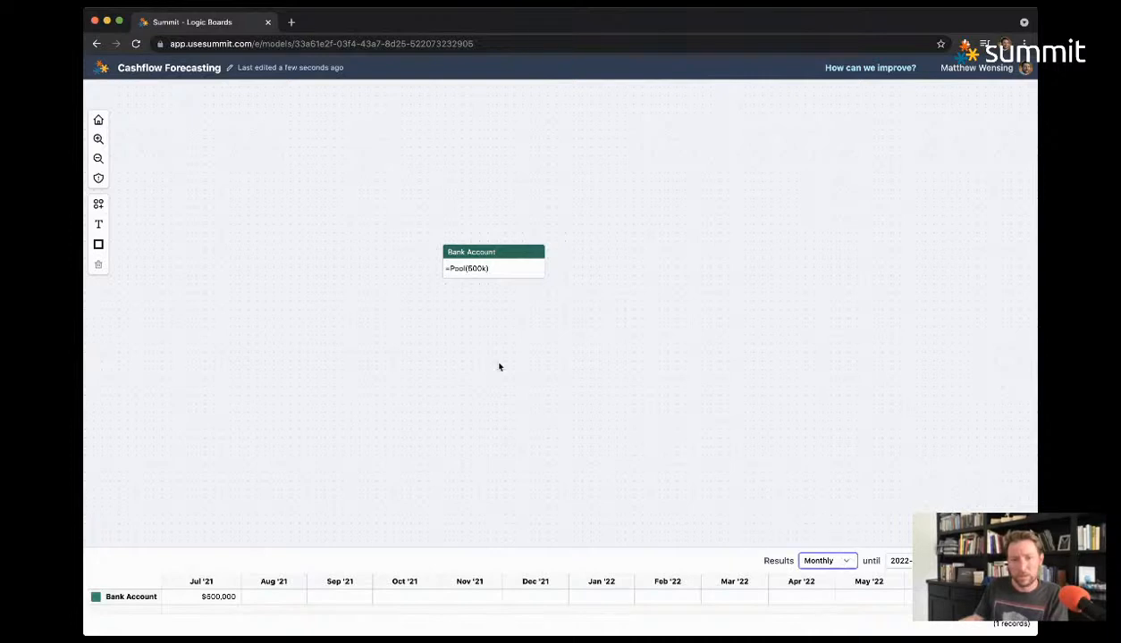
click(831, 553)
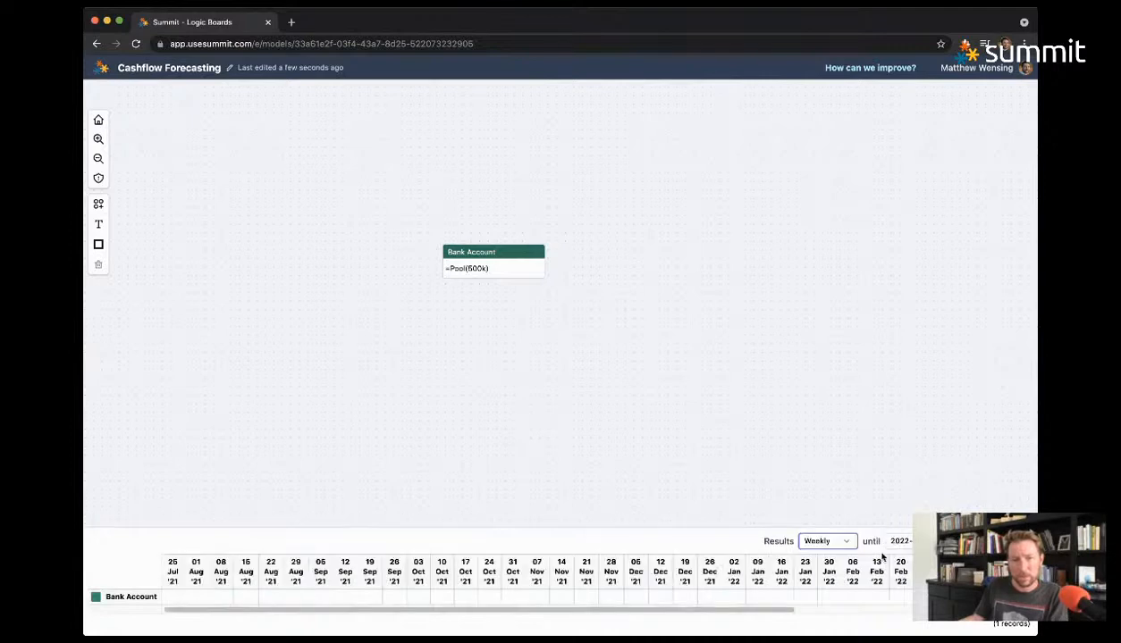
click(896, 541)
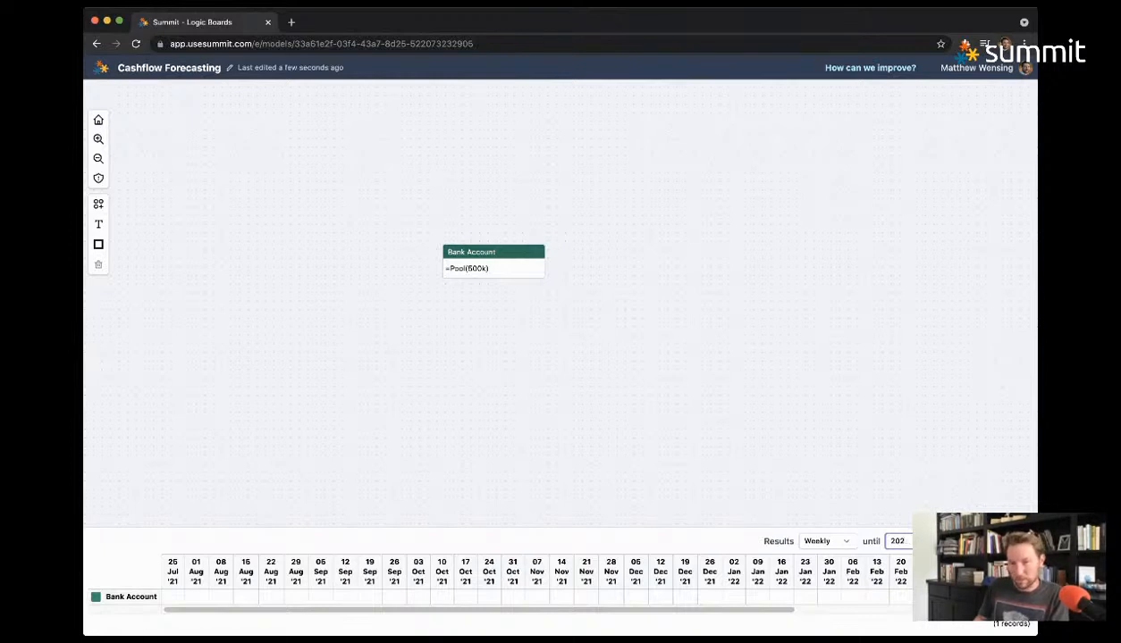
text(1-)
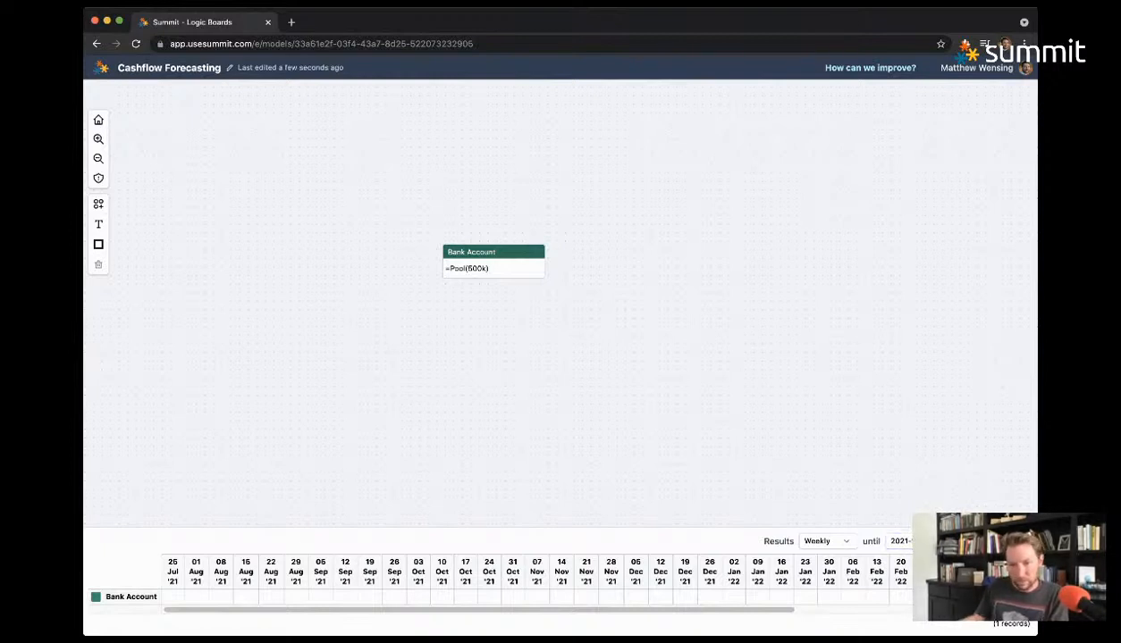
click(901, 494)
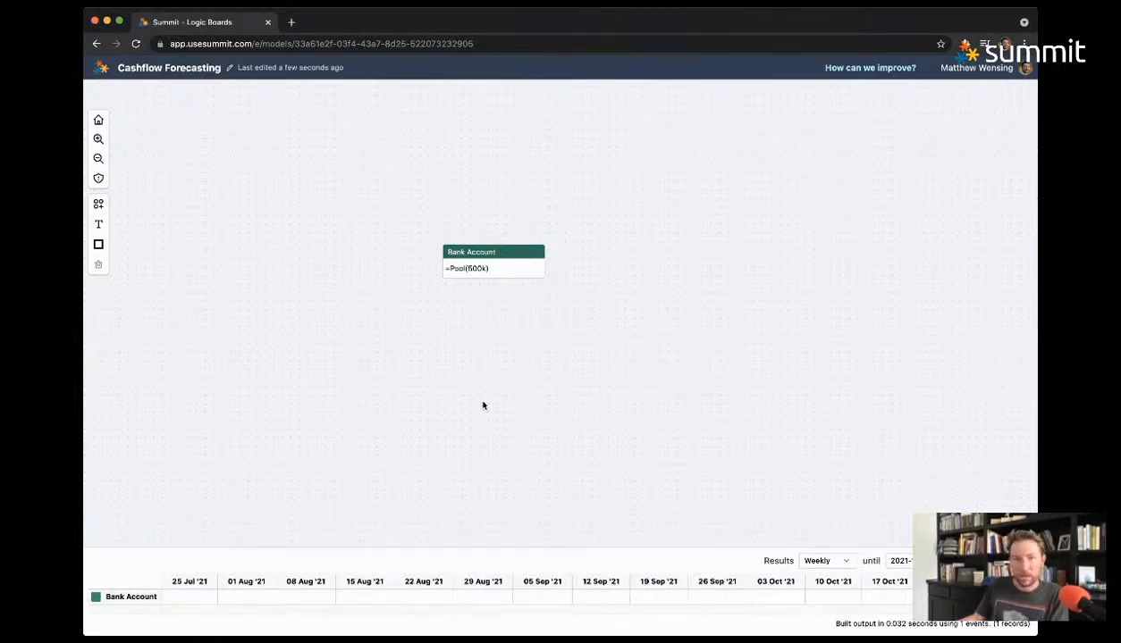
Step: Set the Bank Account event's start date to 2021-08-01
drag(476, 256, 502, 256)
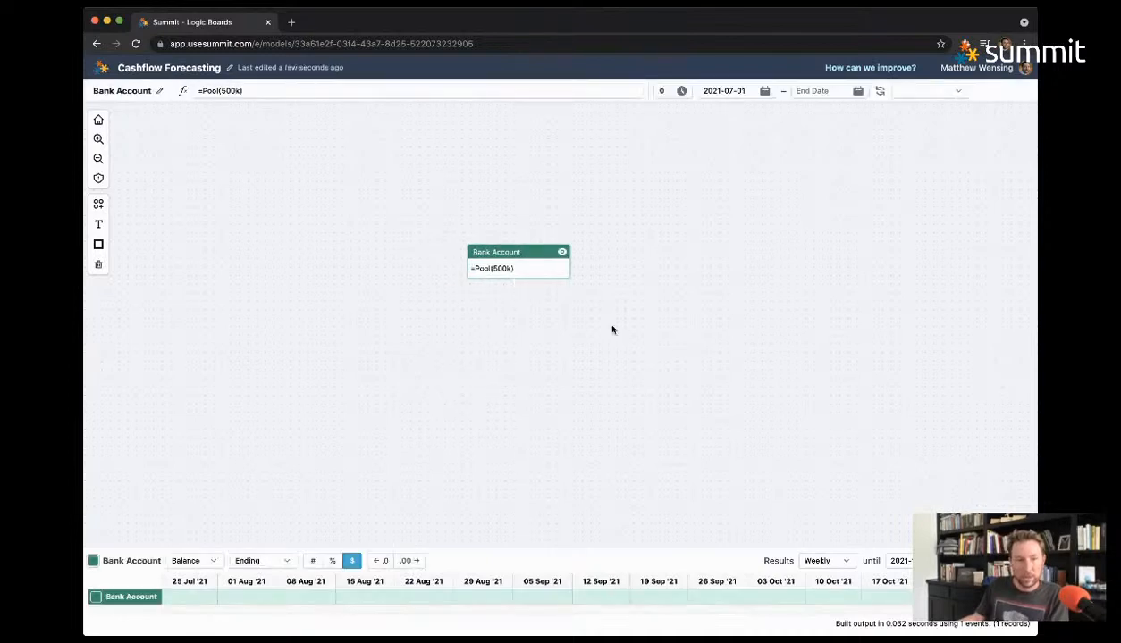
click(720, 93)
key(Return)
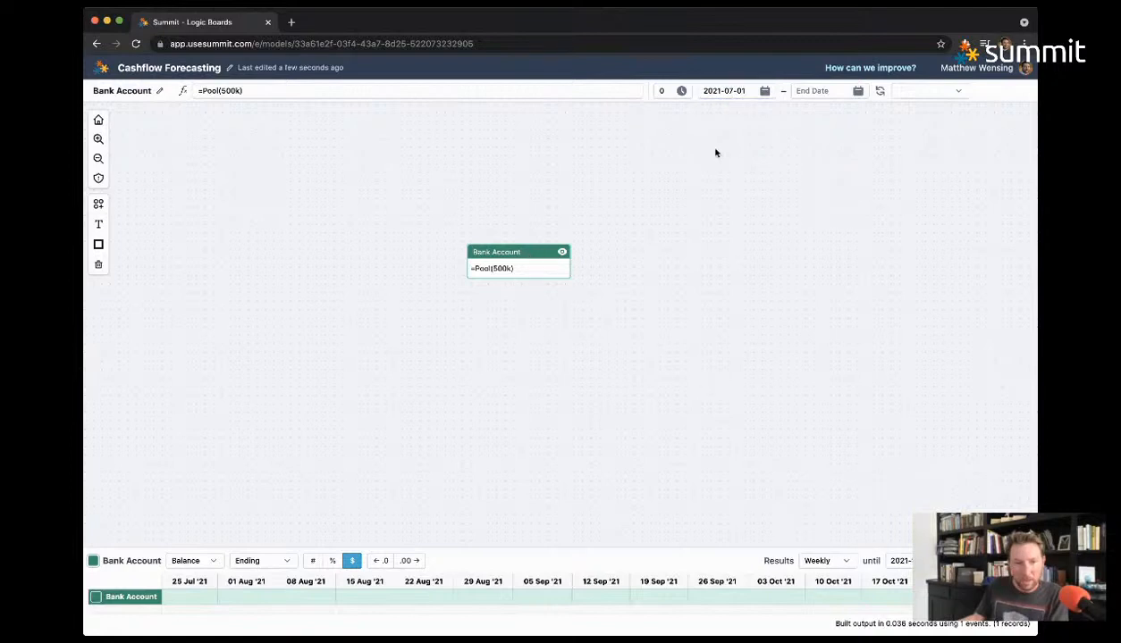
click(729, 93)
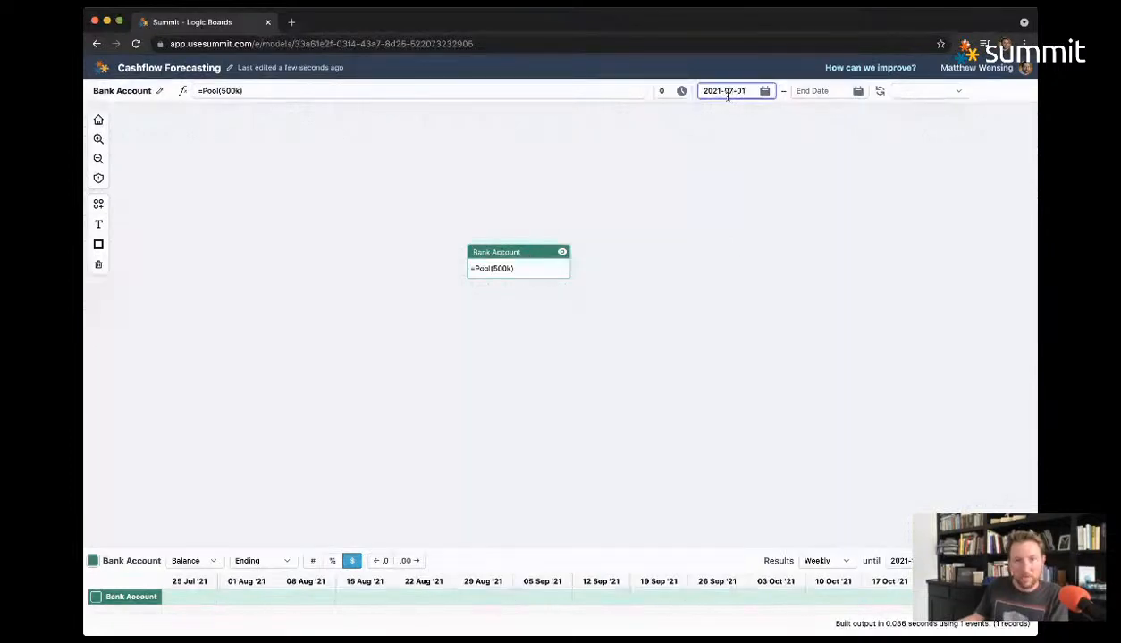
key(BackSpace)
text(8)
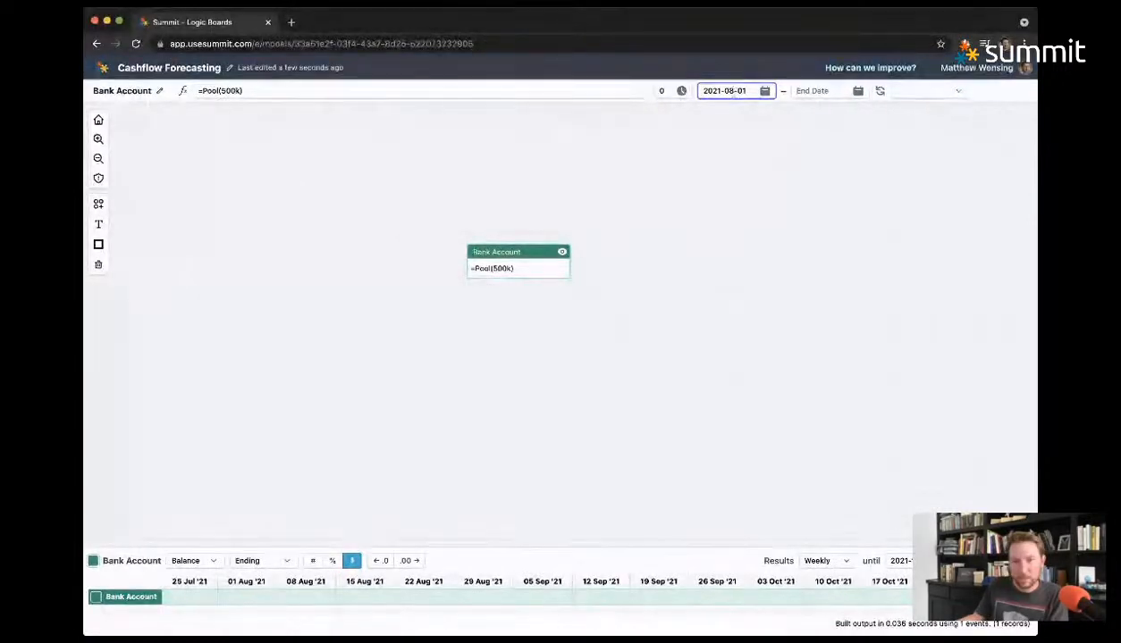
key(Return)
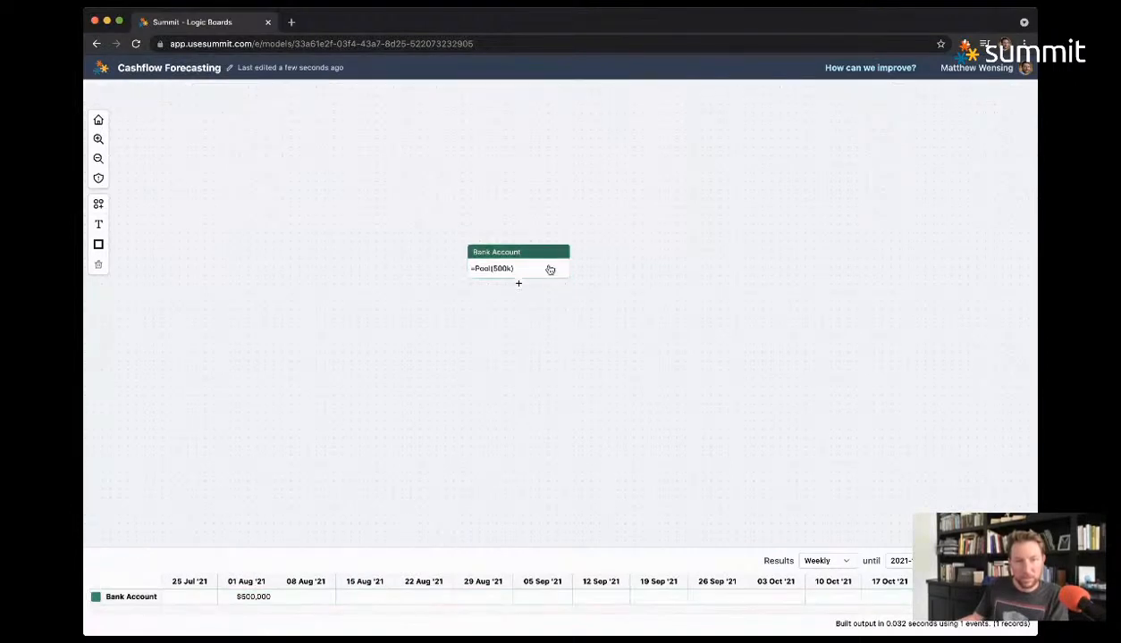
Step: Move the Bank Account event toward the left of the canvas and add a new event beside it
drag(546, 254, 342, 260)
click(611, 269)
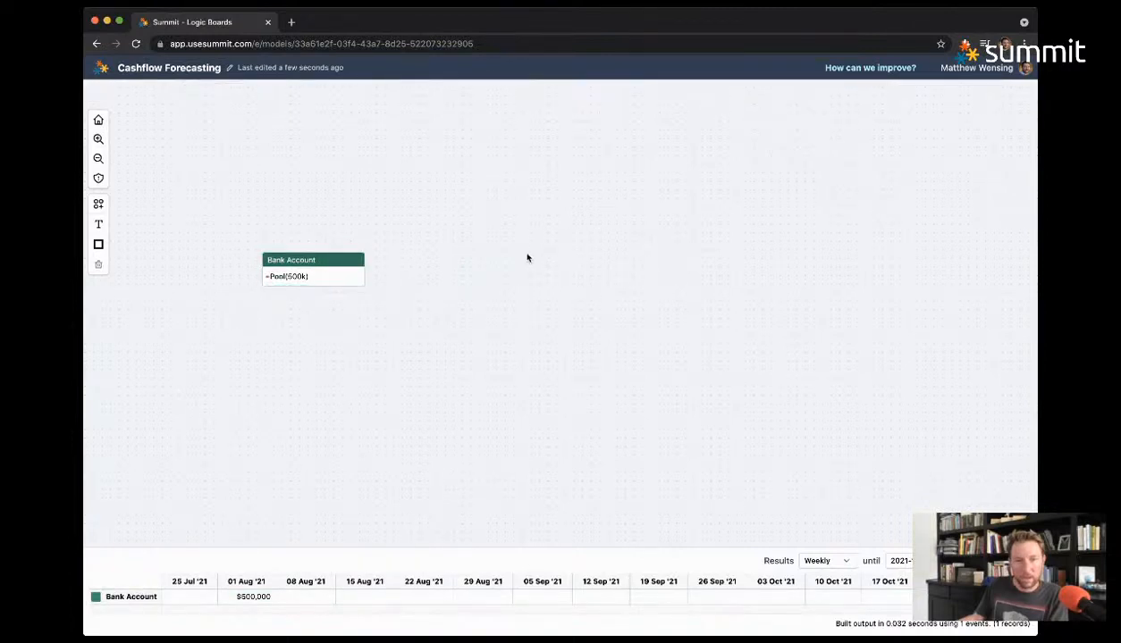
double_click(557, 279)
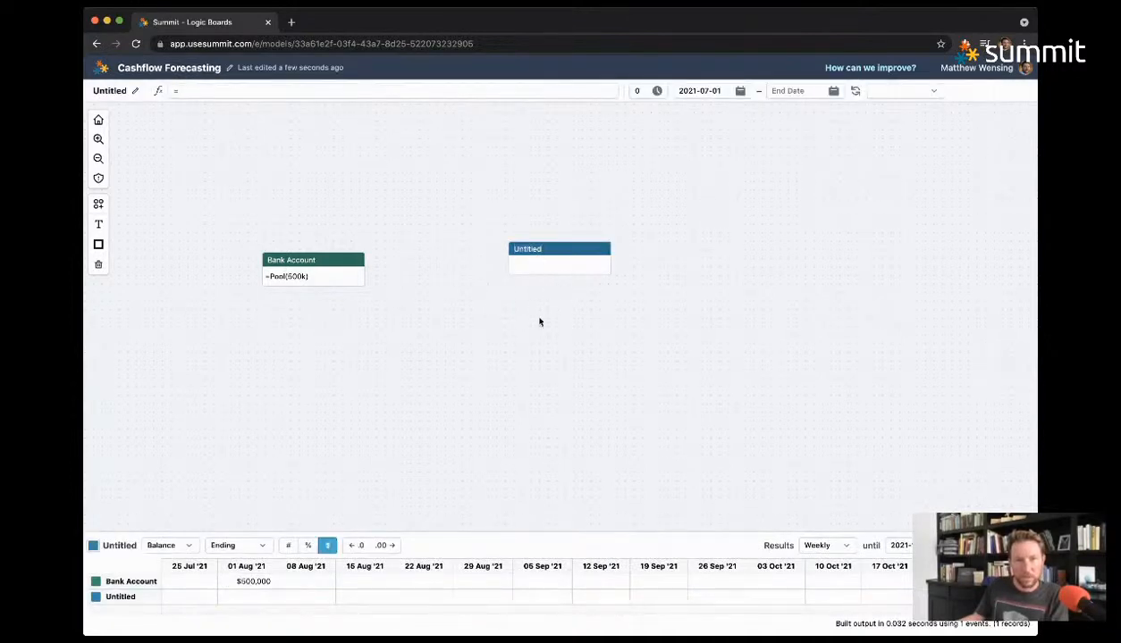
drag(555, 257, 509, 258)
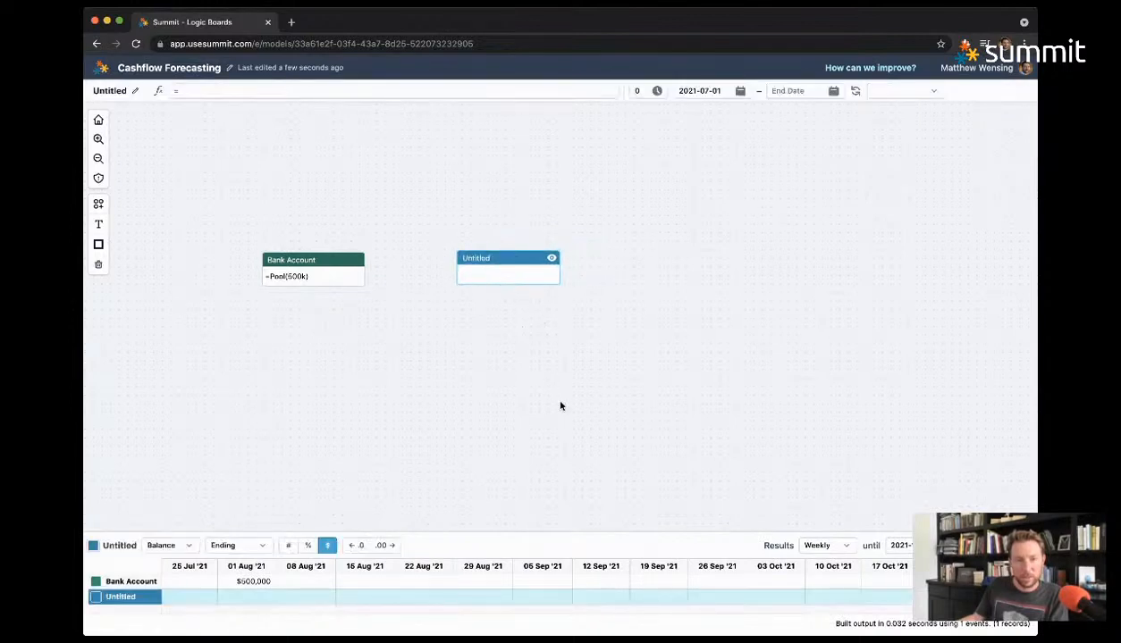
Step: Shift the untitled event slightly higher than Bank Account and name it Contractor Expenses
double_click(482, 259)
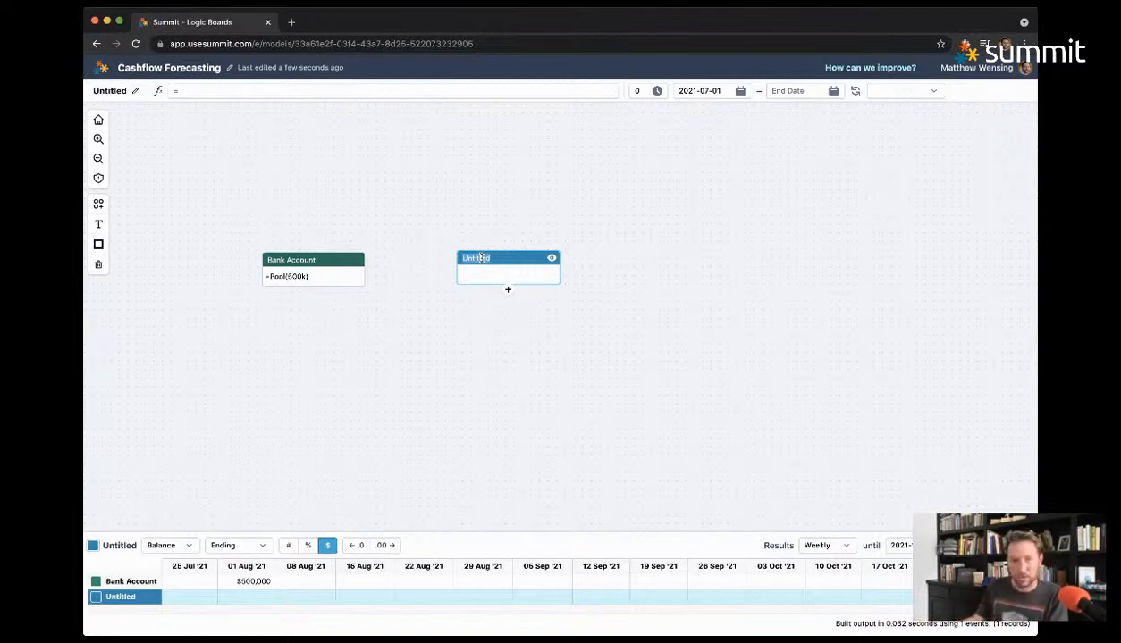
click(474, 318)
drag(498, 257, 530, 226)
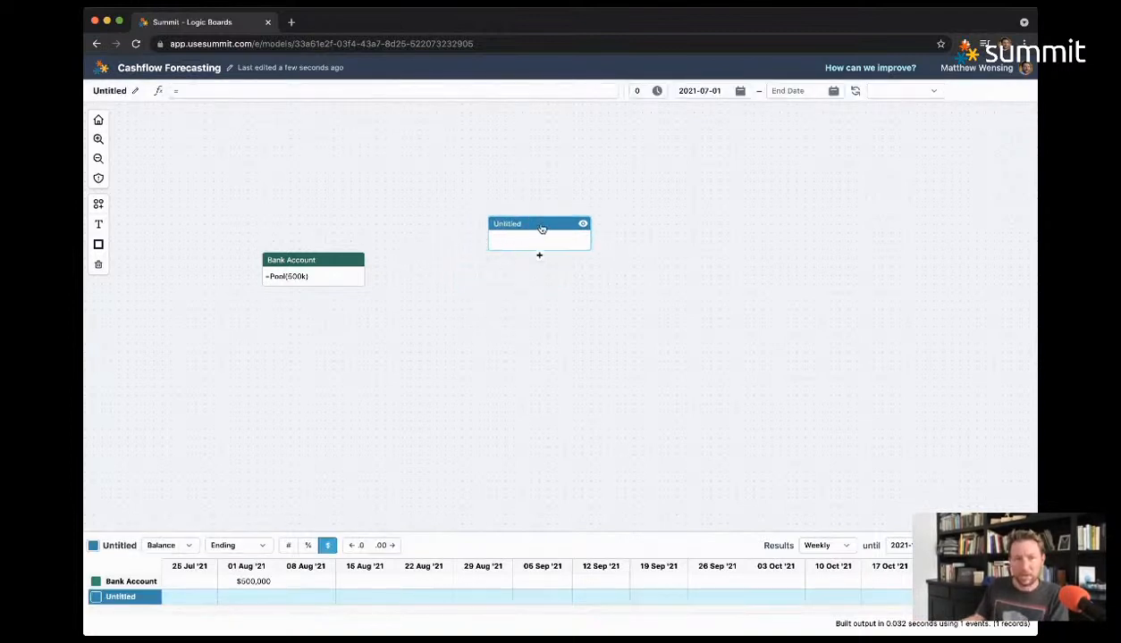
double_click(539, 225)
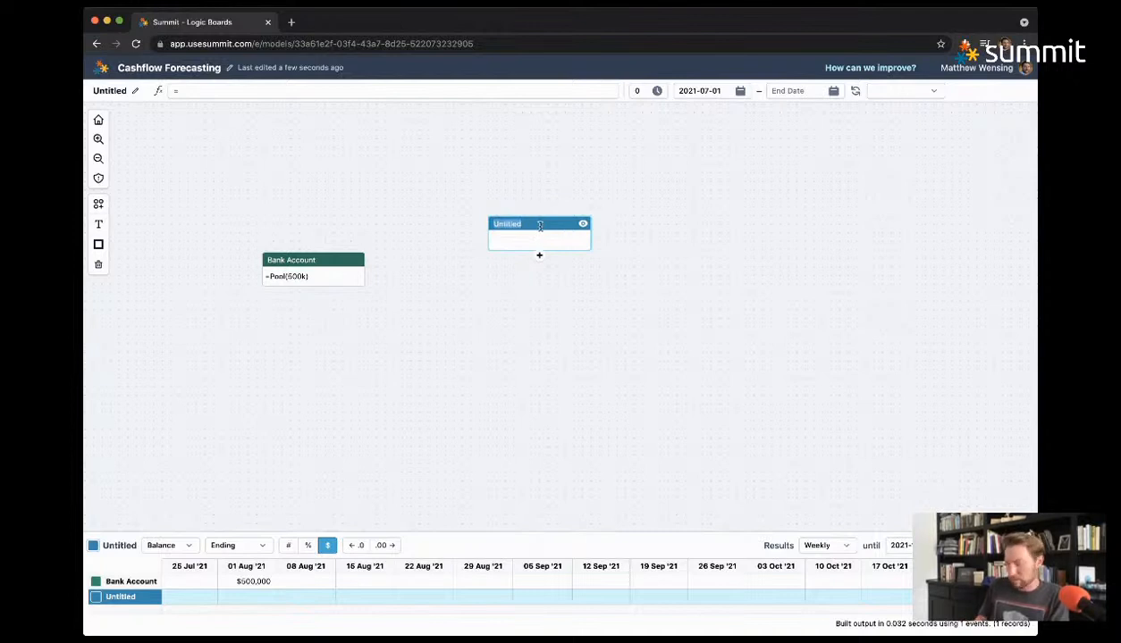
text(Contractor Expenses)
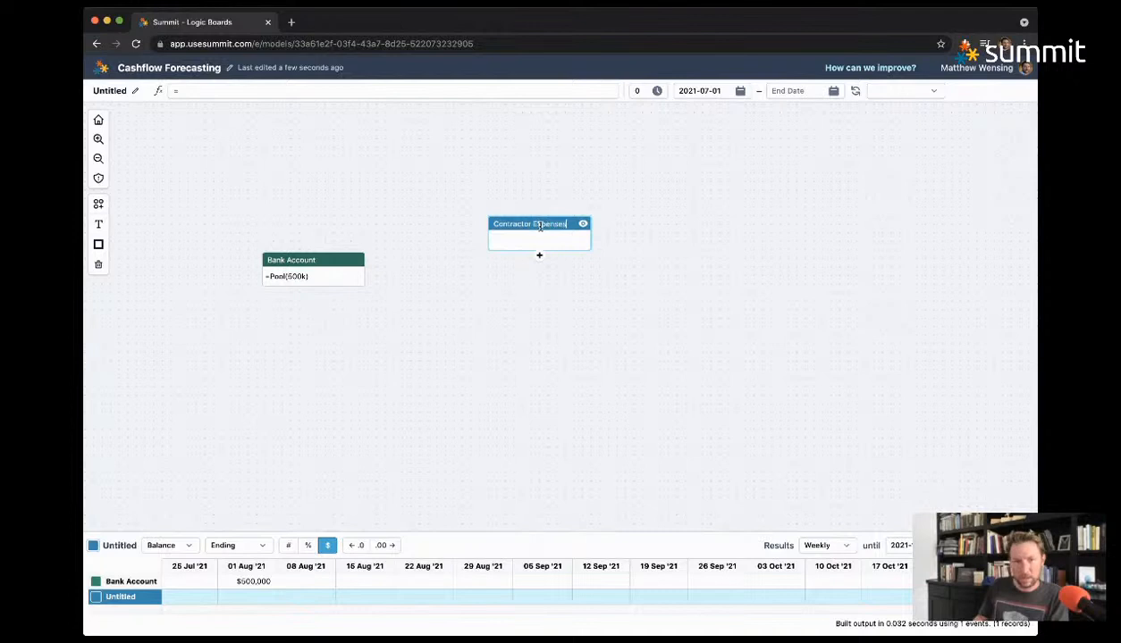
click(527, 329)
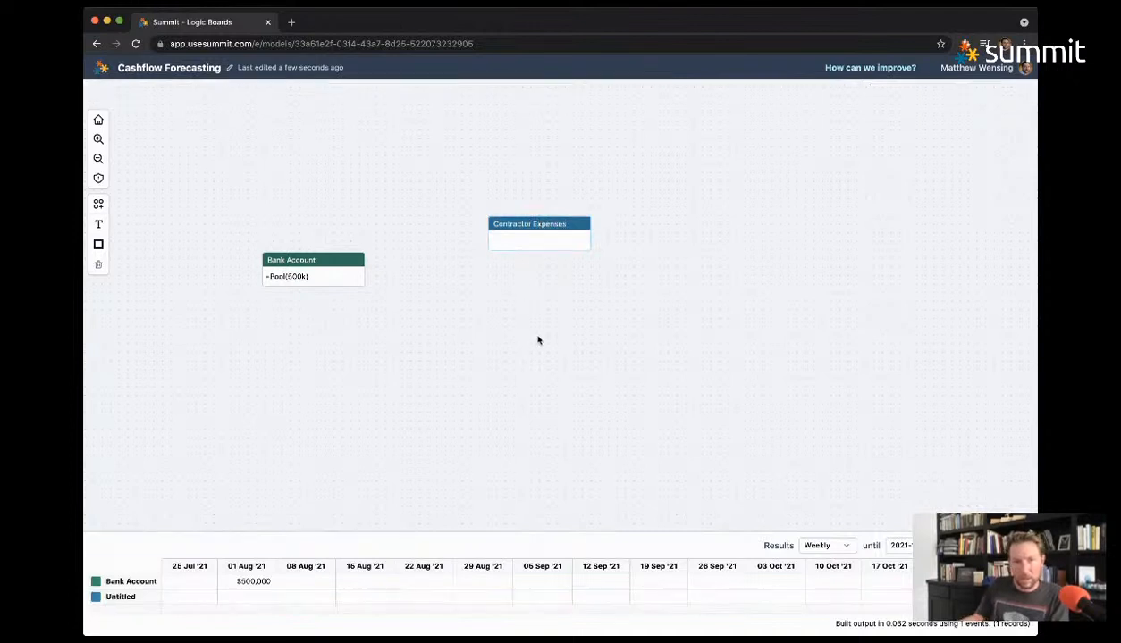
Step: Add another event below Contractor Expenses and name it Employee Expenses
double_click(538, 297)
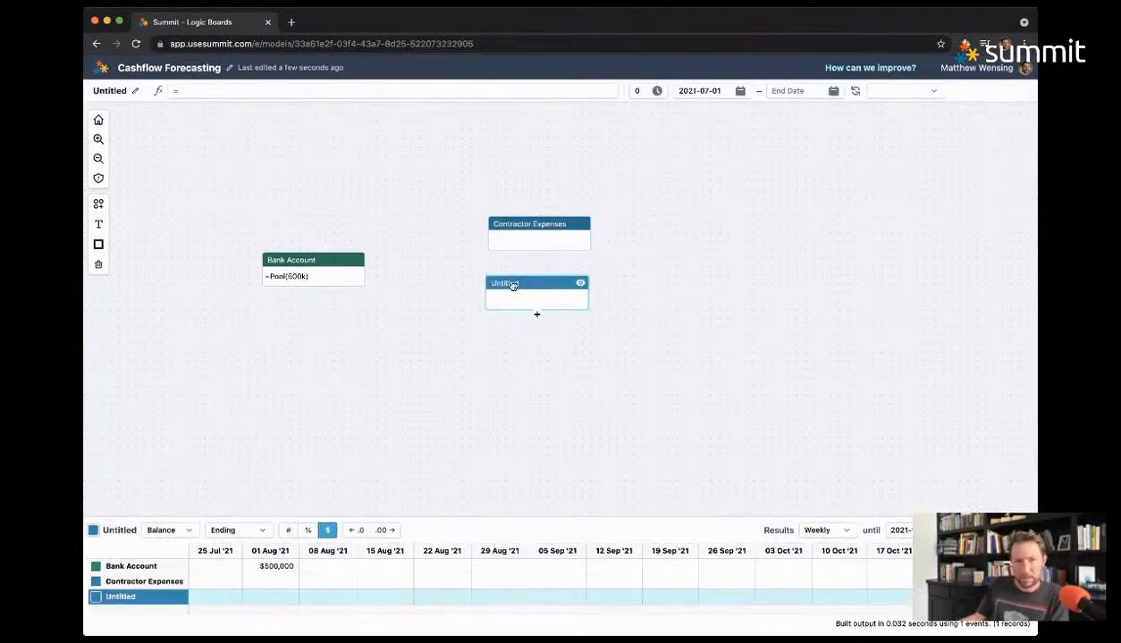
double_click(506, 283)
text(Payro)
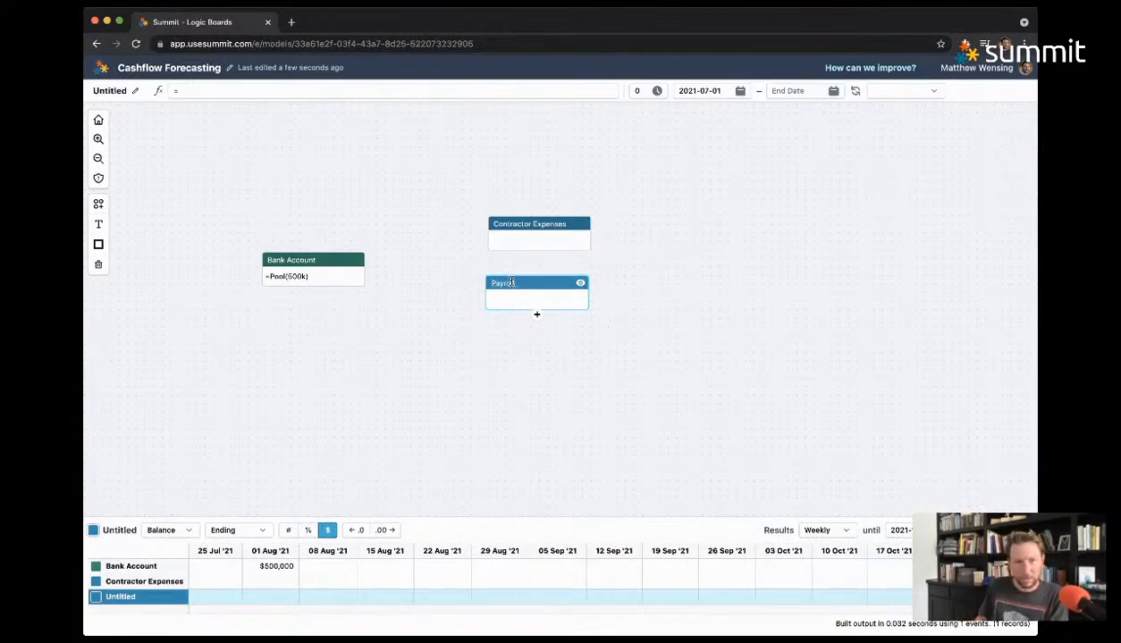
text(ll E)
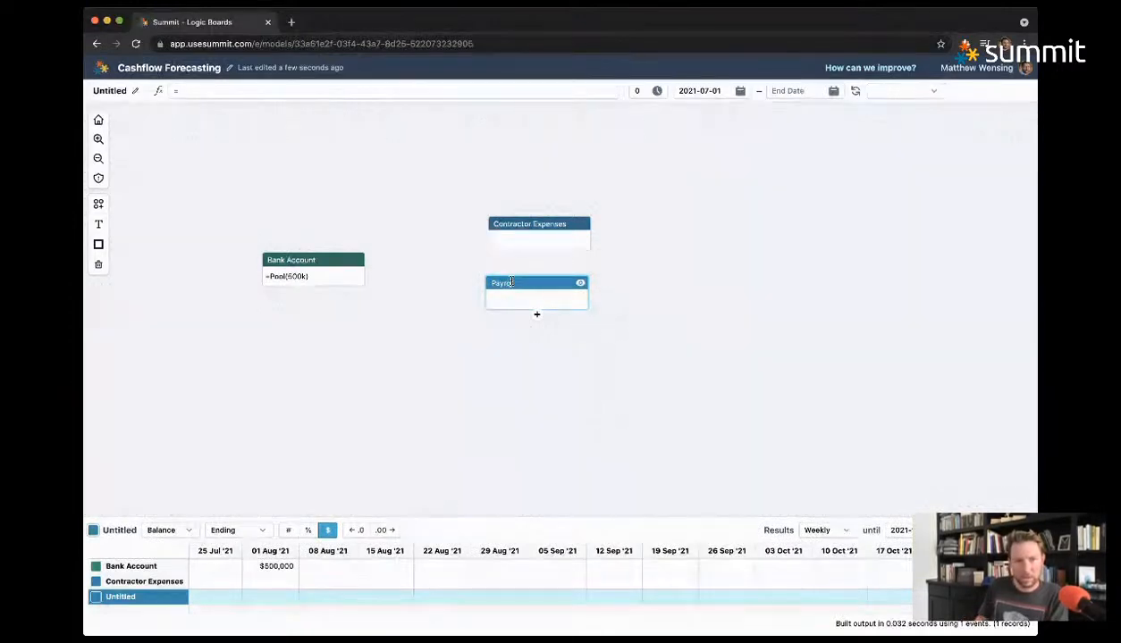
key(BackSpace)
key(BackSpace)
key(BackSpace)
key(BackSpace)
key(BackSpace)
key(BackSpace)
key(BackSpace)
key(BackSpace)
key(BackSpace)
text(Emplo)
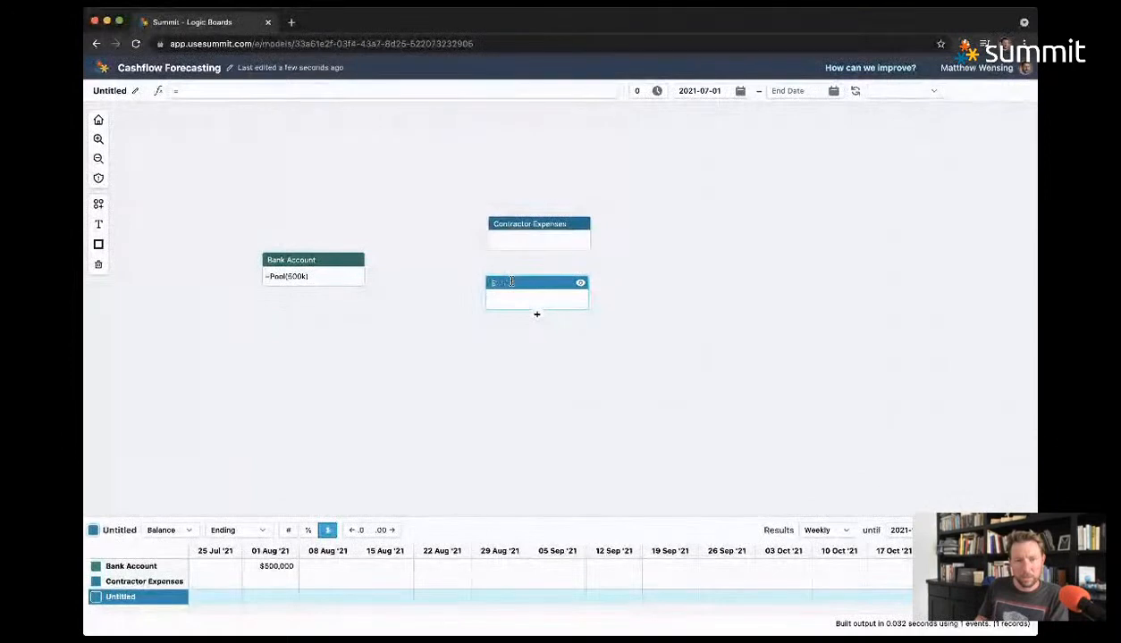
text(yee Expenses)
click(579, 276)
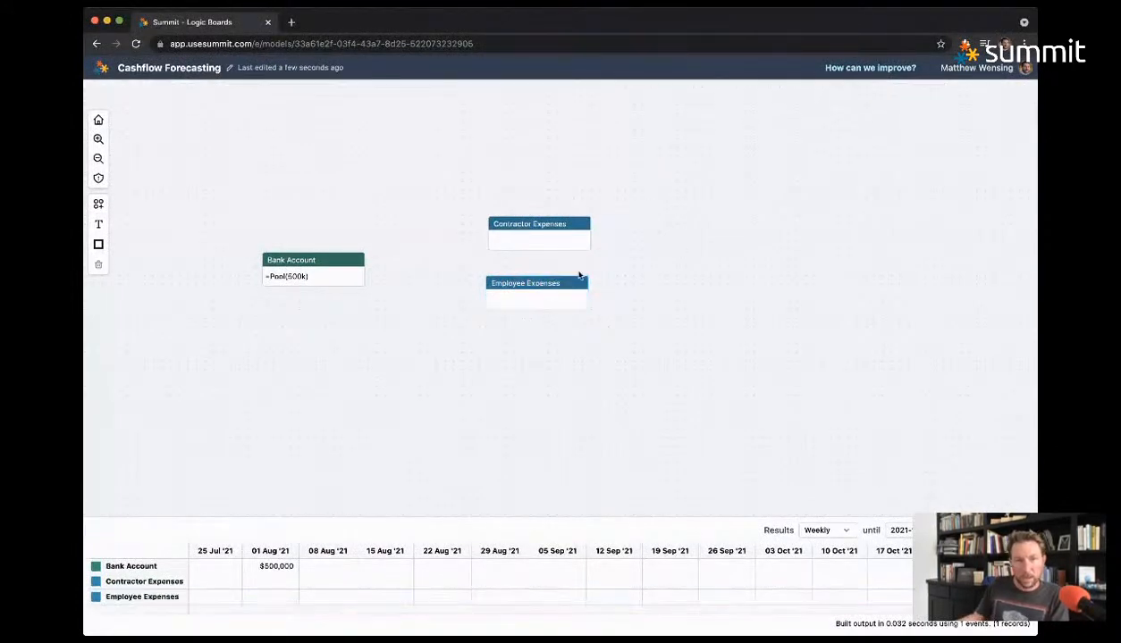
Step: Move both expense events farther right of Bank Account, with a wider vertical gap between them
click(579, 279)
drag(536, 302, 599, 334)
drag(551, 230, 608, 233)
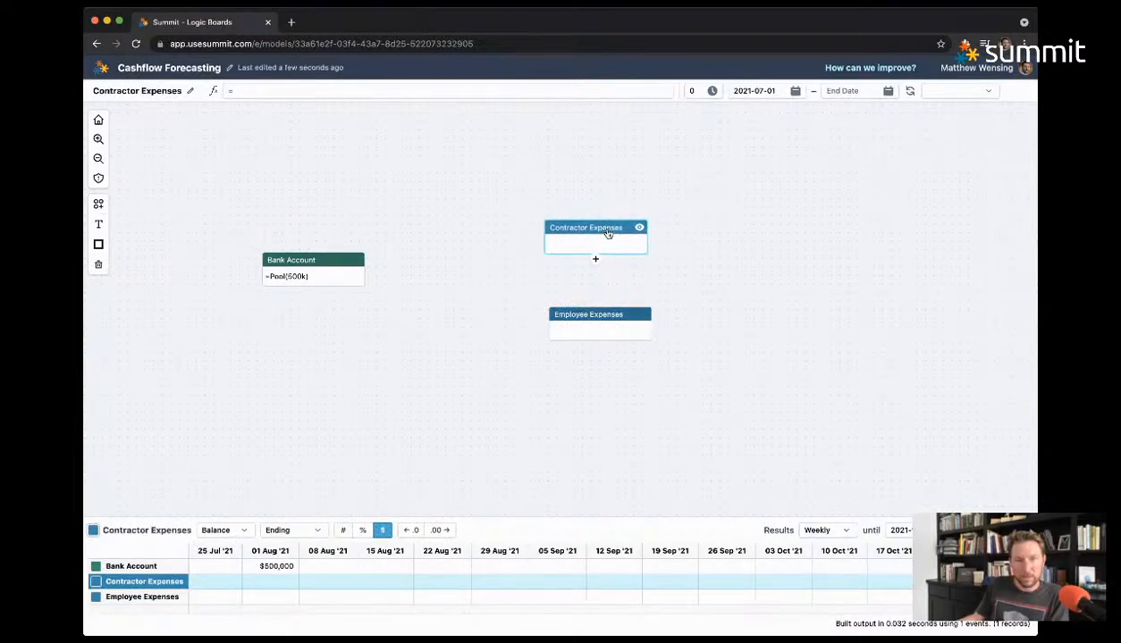
Step: Set the formula of the Contractor Expenses event to =Gate(0)
click(739, 268)
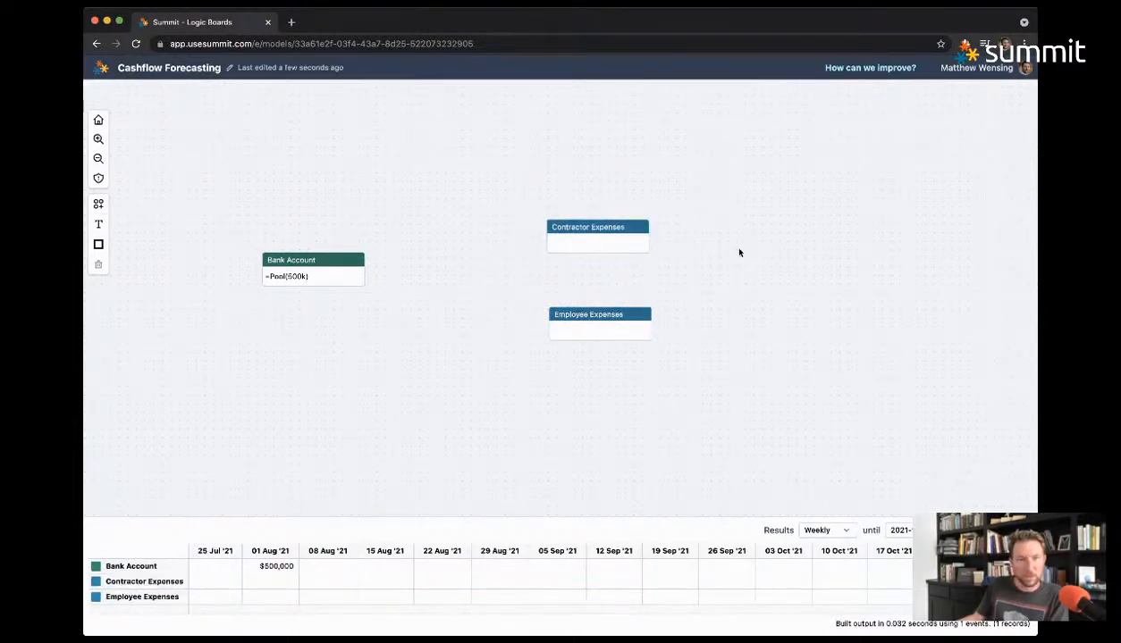
click(597, 250)
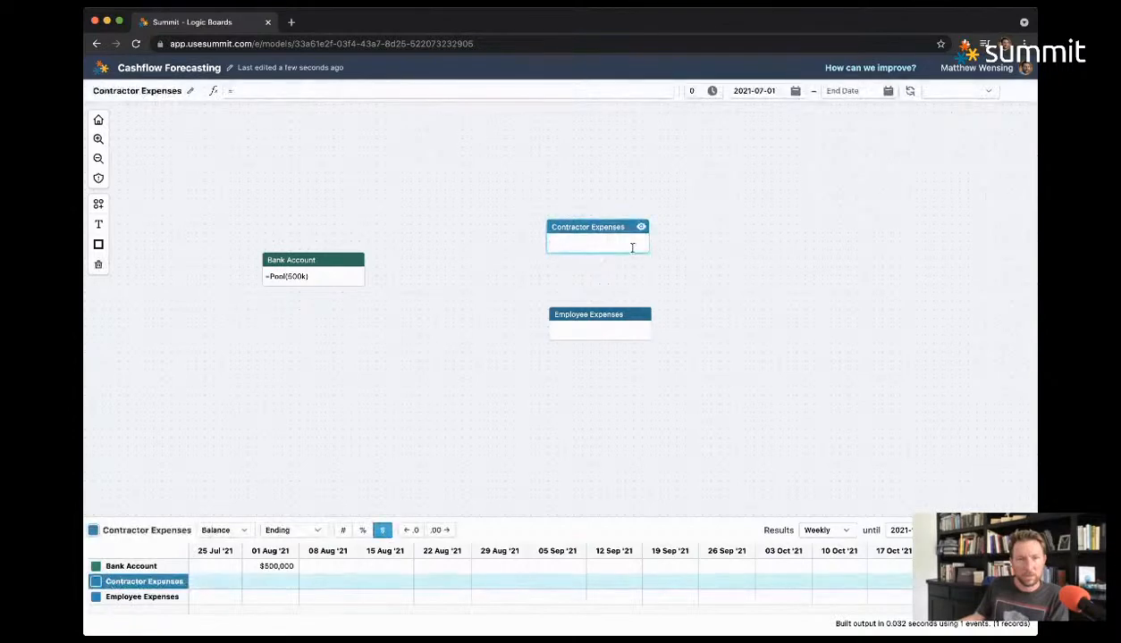
text(=)
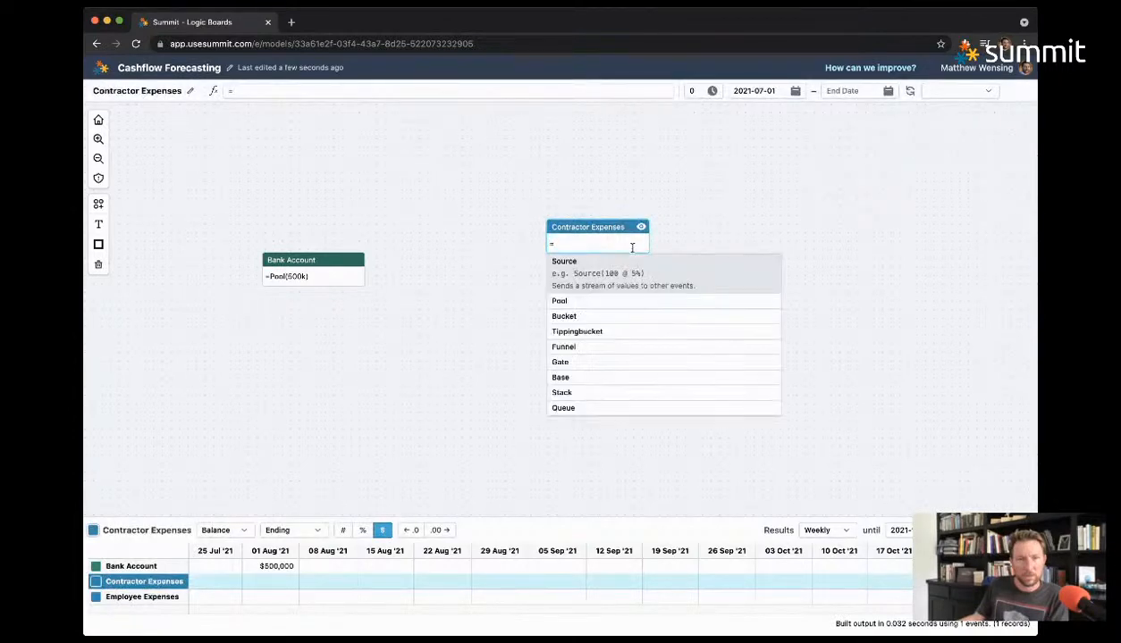
text(gate)
key(Return)
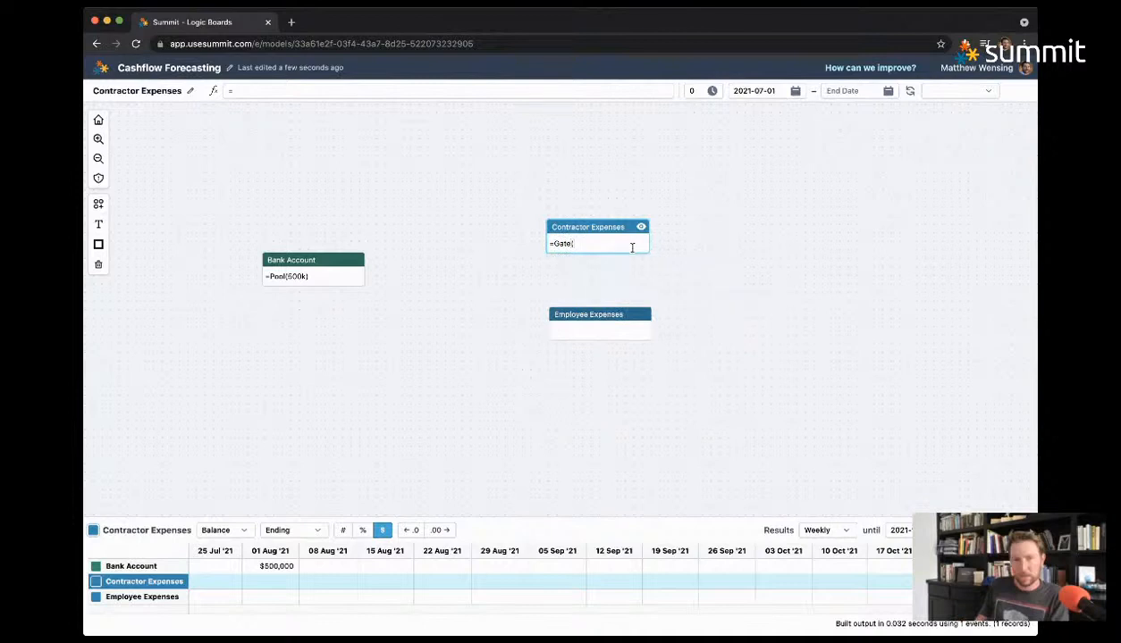
text(0))
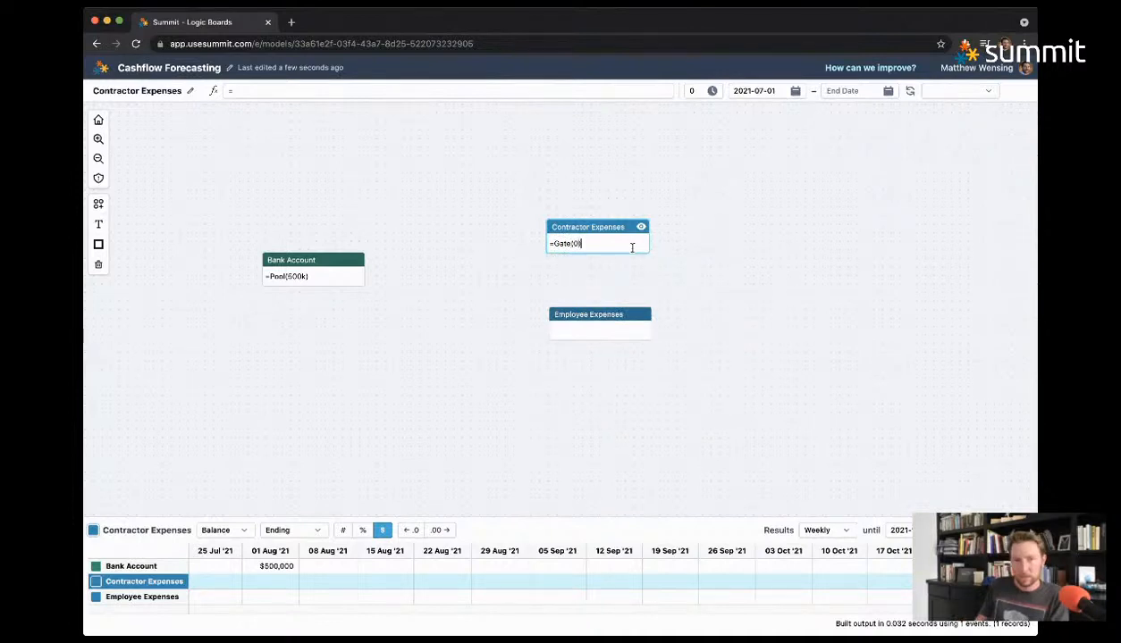
click(608, 425)
Step: Set the Employee Expenses formula to =Gate(0) and align the event closer beneath Contractor Expenses
click(618, 319)
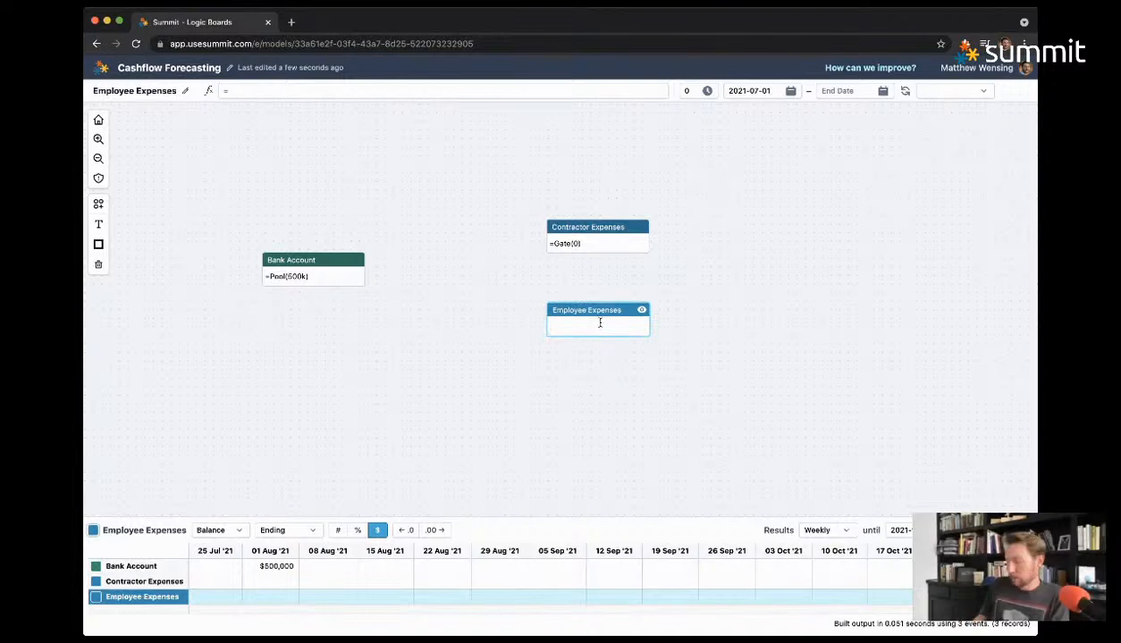
text(=gate)
key(Return)
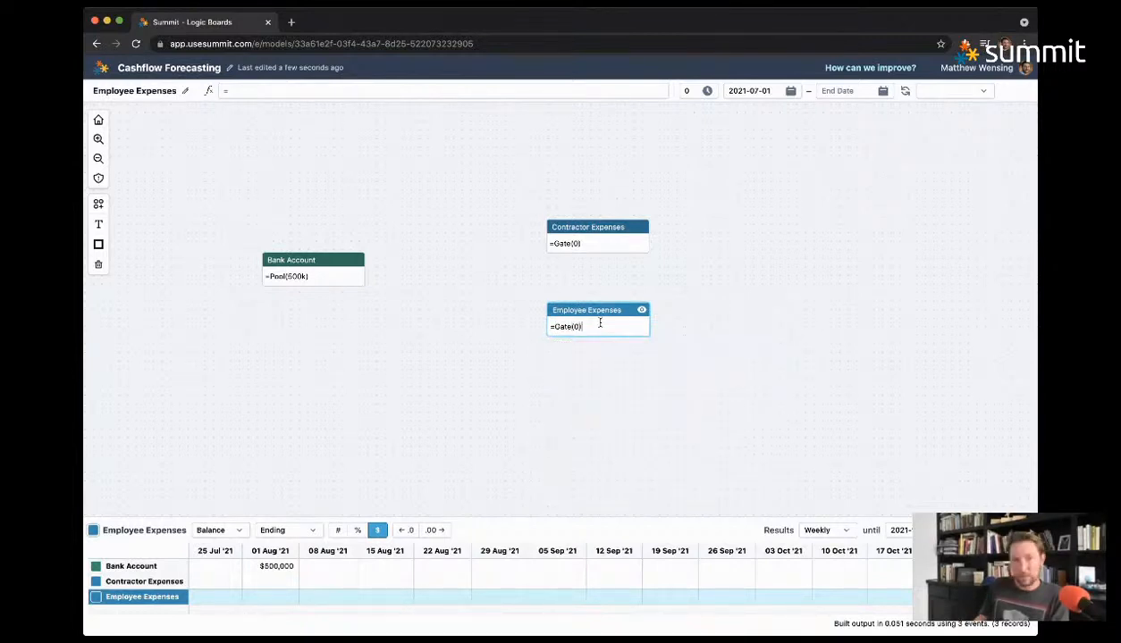
text(0))
click(600, 395)
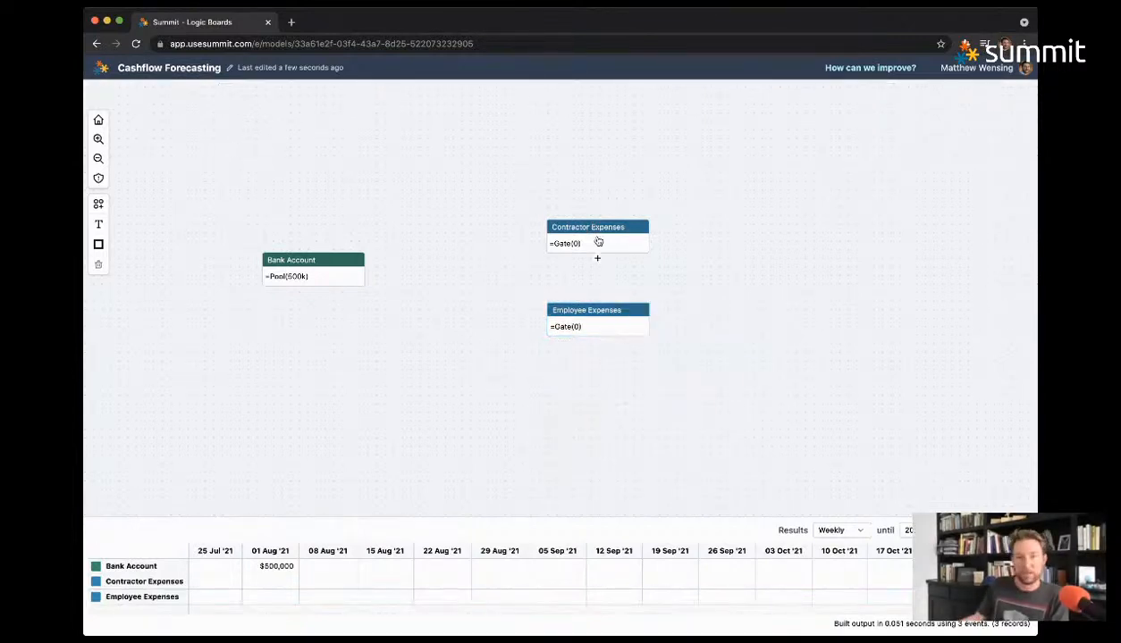
drag(595, 318, 595, 299)
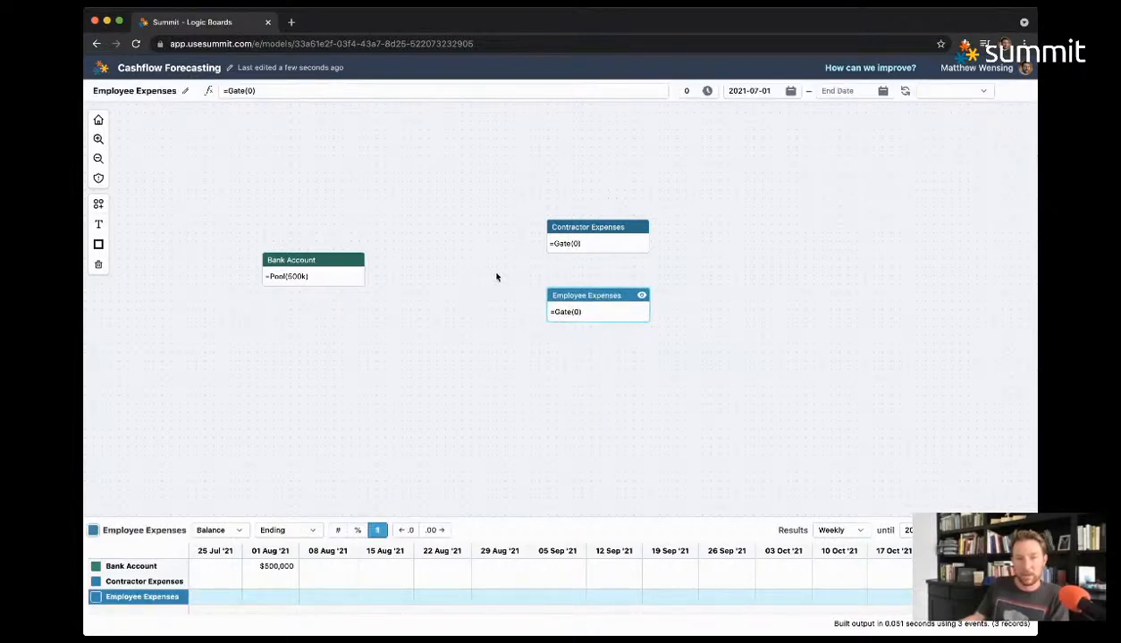
Step: Add an event aligned above Contractor Expenses and name it Credit Card Expenses
double_click(582, 145)
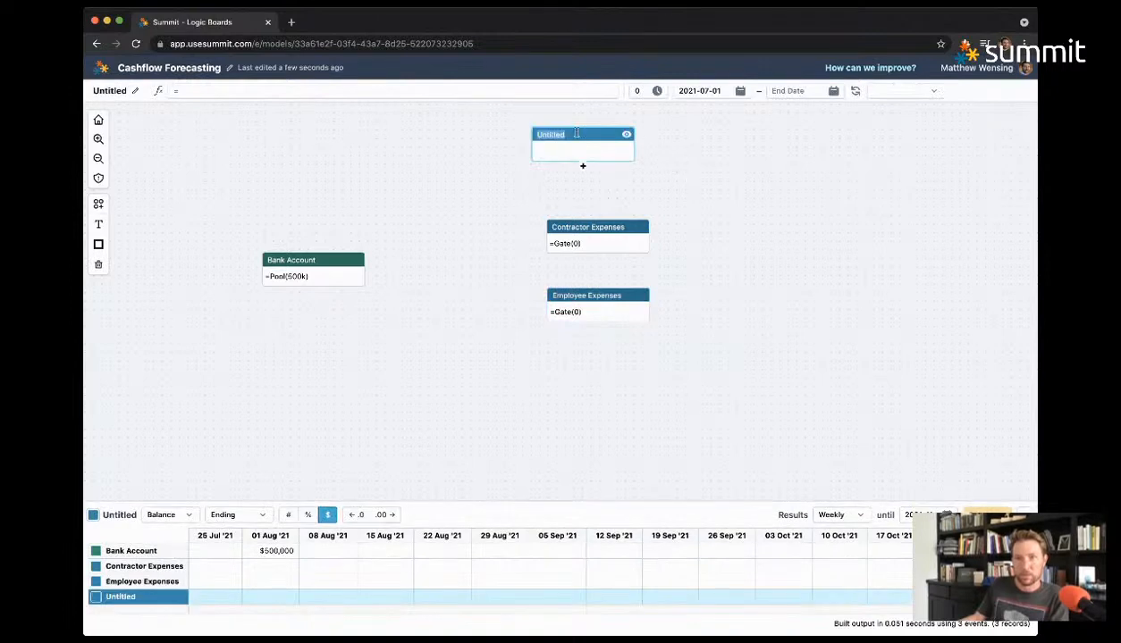
click(703, 165)
drag(549, 140, 561, 154)
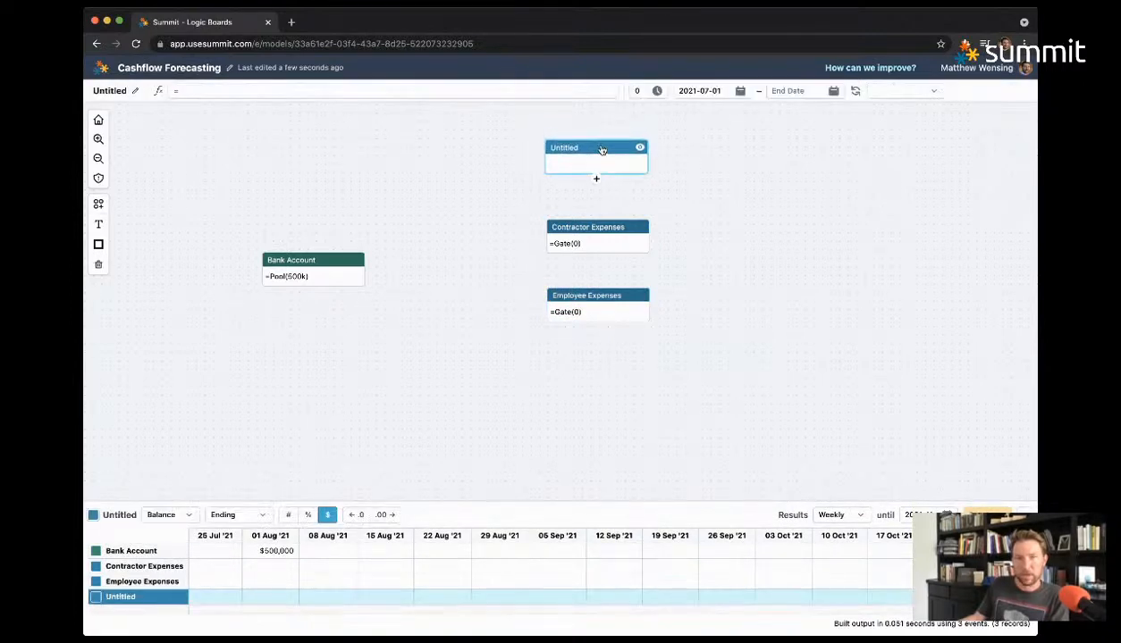
double_click(561, 149)
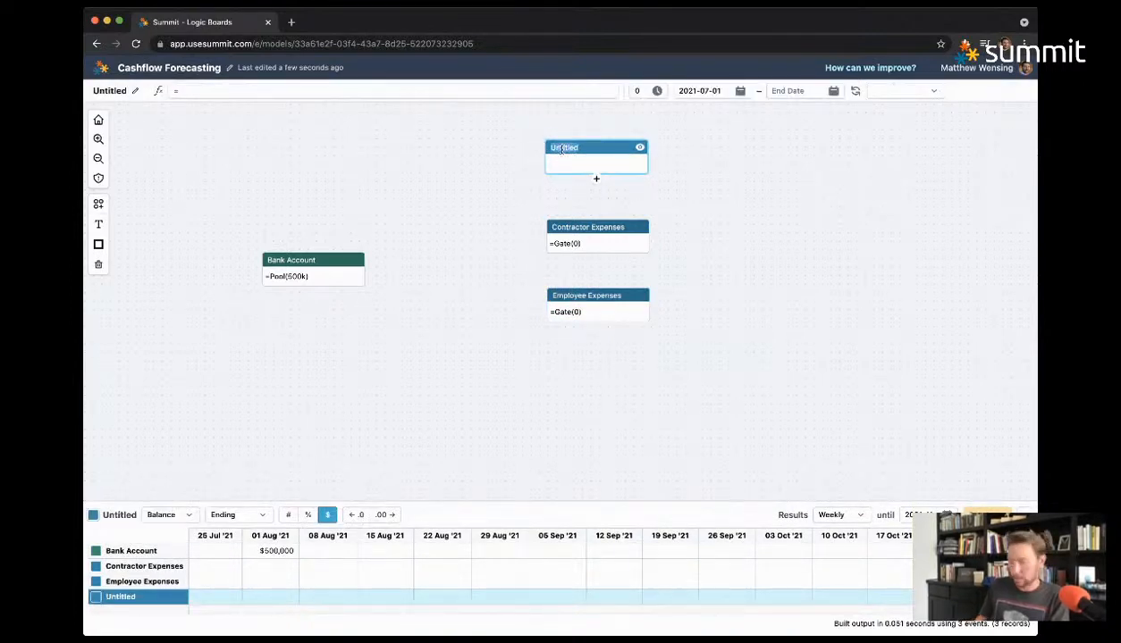
text(Credit Car)
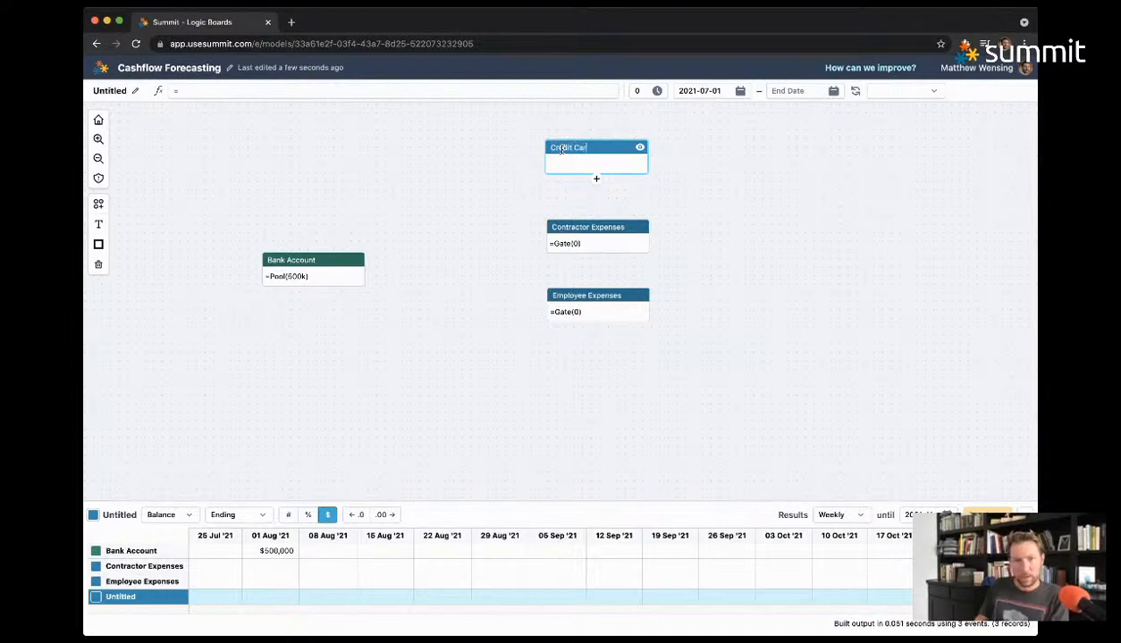
text(d Expenses)
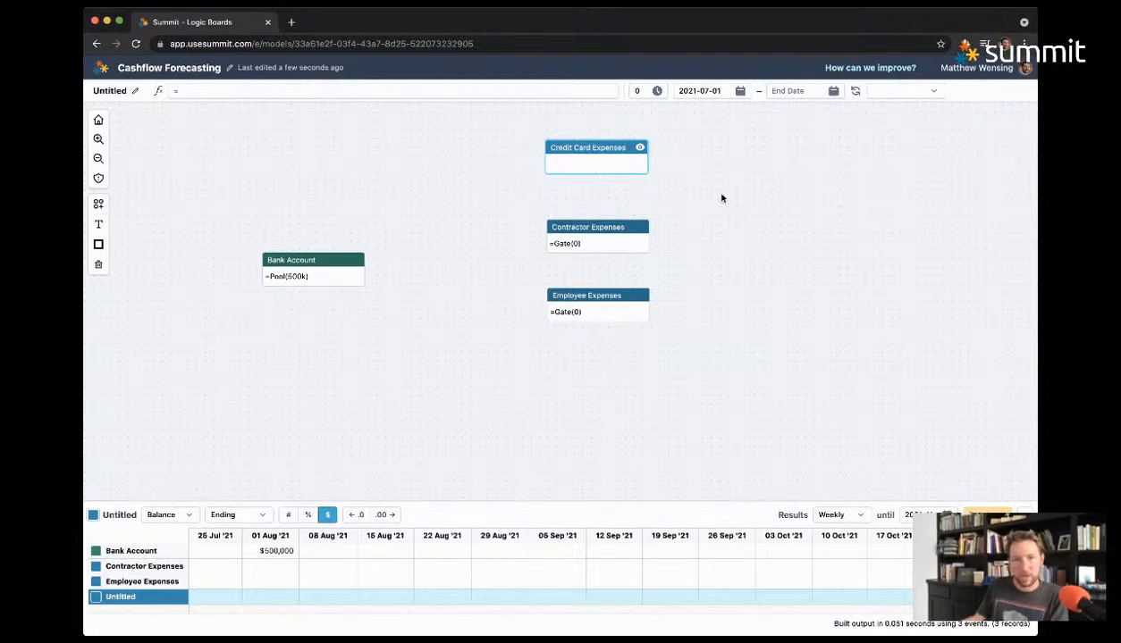
Step: Set the Credit Card Expenses formula to =Gate(0) and shift the event slightly down in line with the other gates
click(613, 166)
text(=Gat)
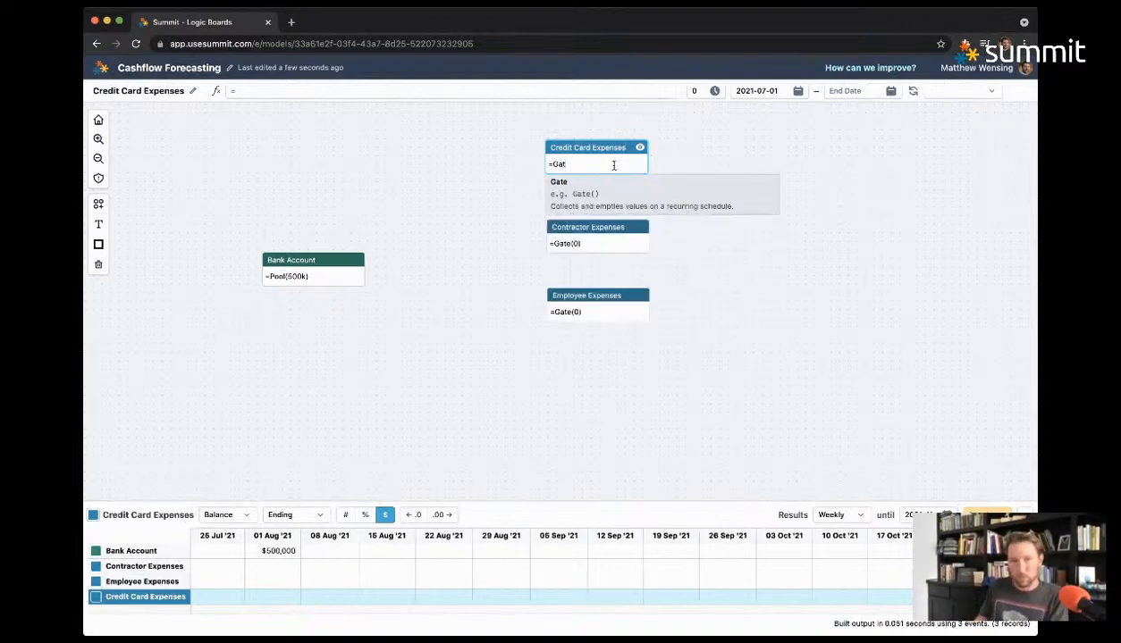
text(e(0)
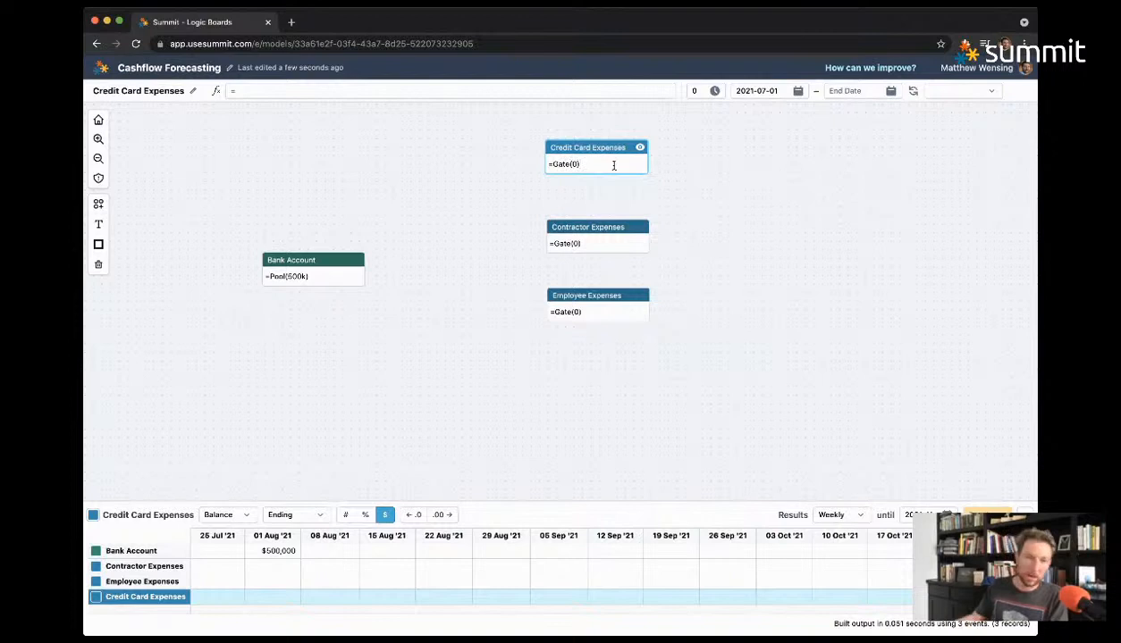
click(506, 232)
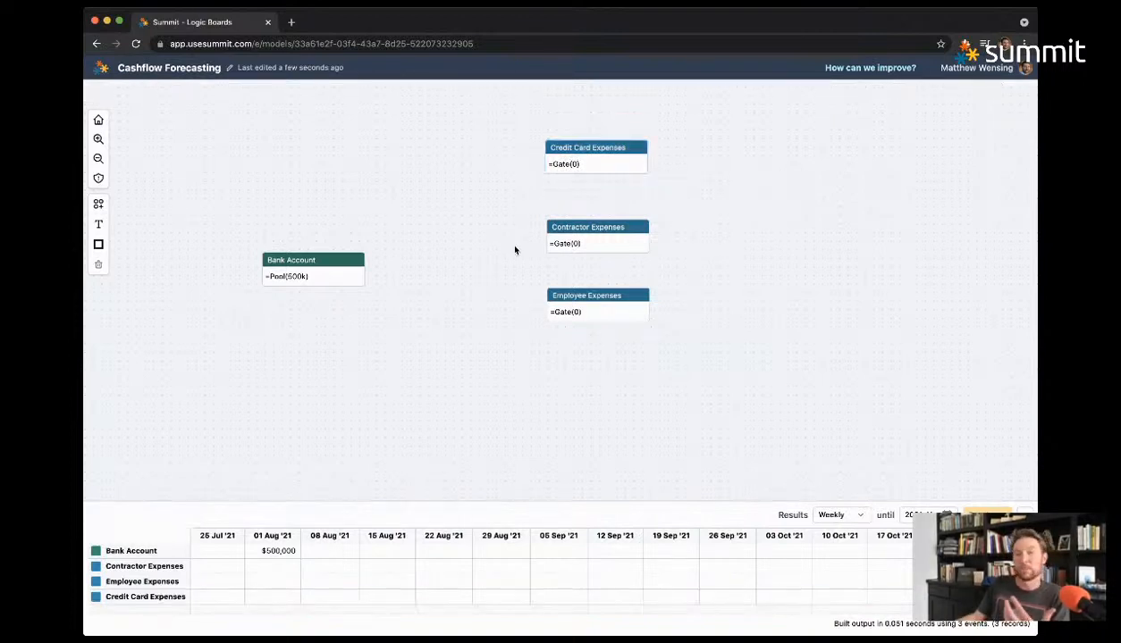
click(622, 148)
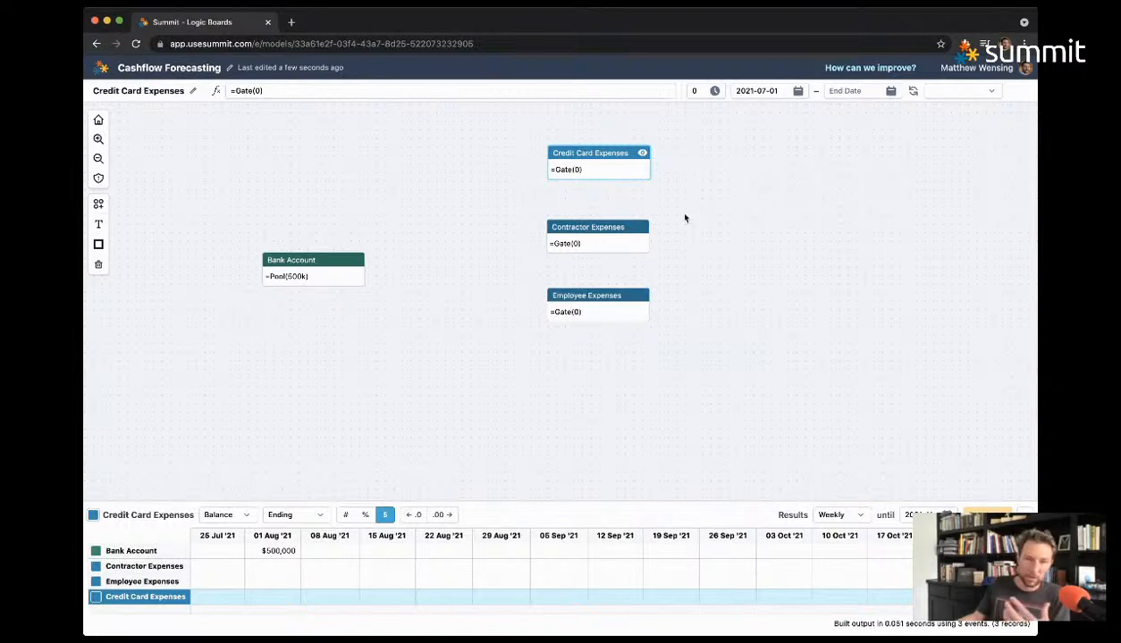
Step: Add a Hosting Fees event to the upper right of Credit Card Expenses and set its formula to =-2500
double_click(758, 135)
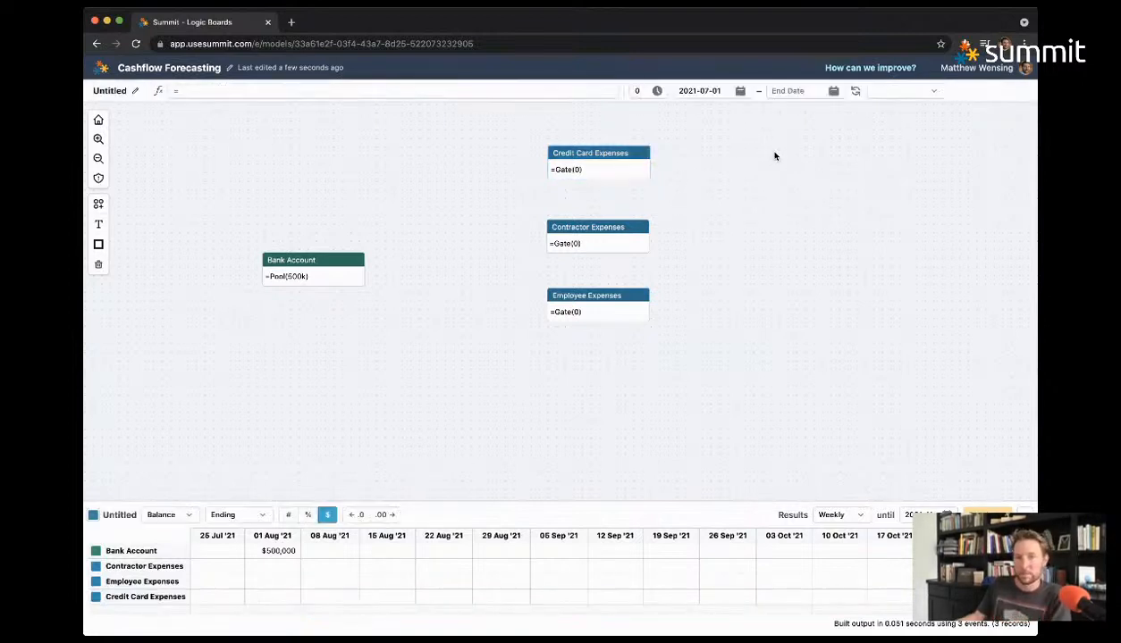
text(Hepstin)
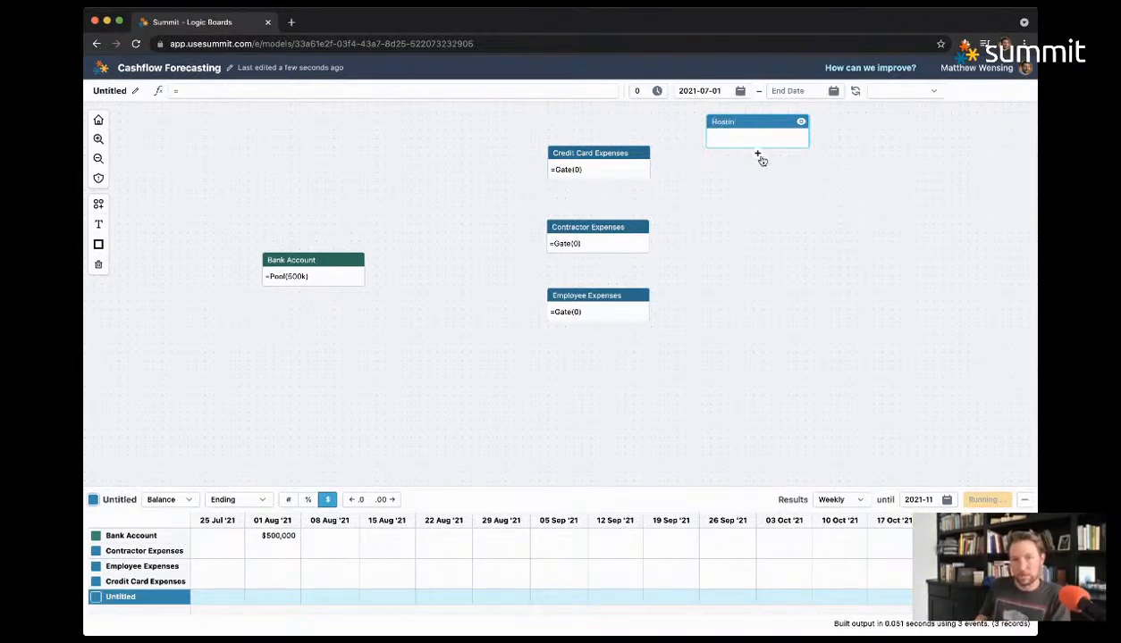
text( Fees)
key(Return)
text(=)
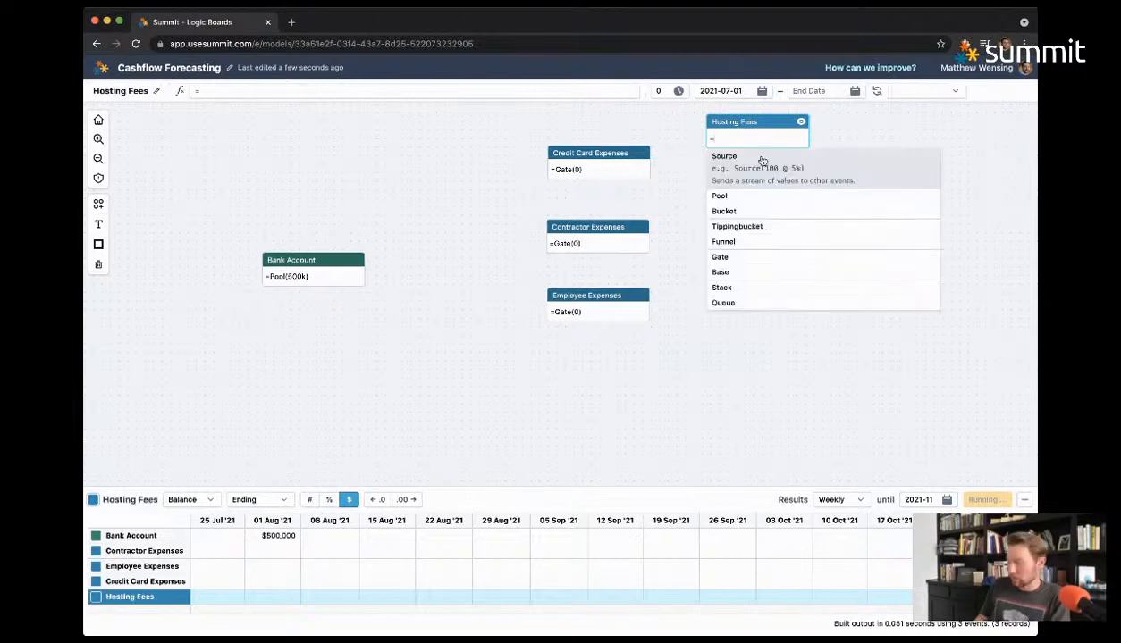
key(Escape)
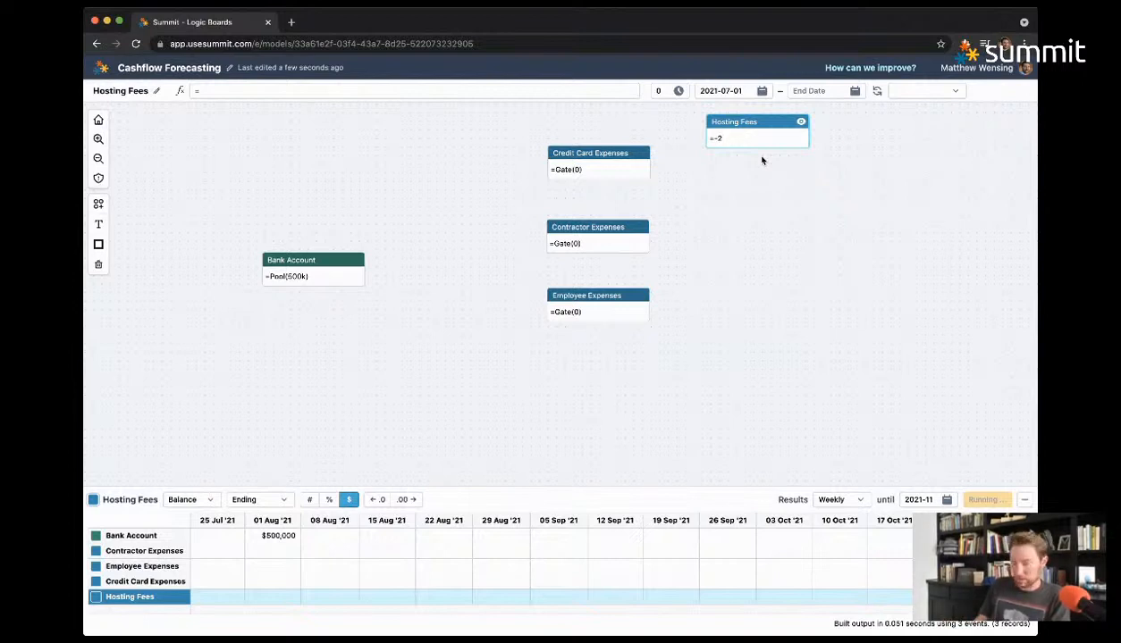
text(-2500)
click(852, 208)
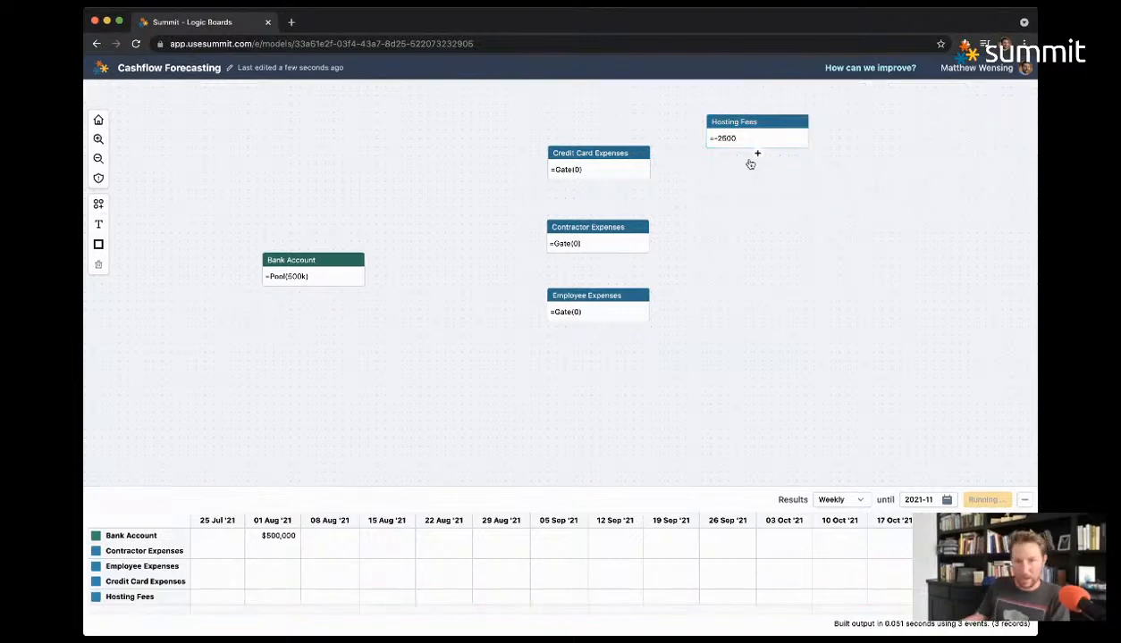
mouse_move(756, 128)
mouse_down()
mouse_move(772, 148)
mouse_move(762, 127)
mouse_up()
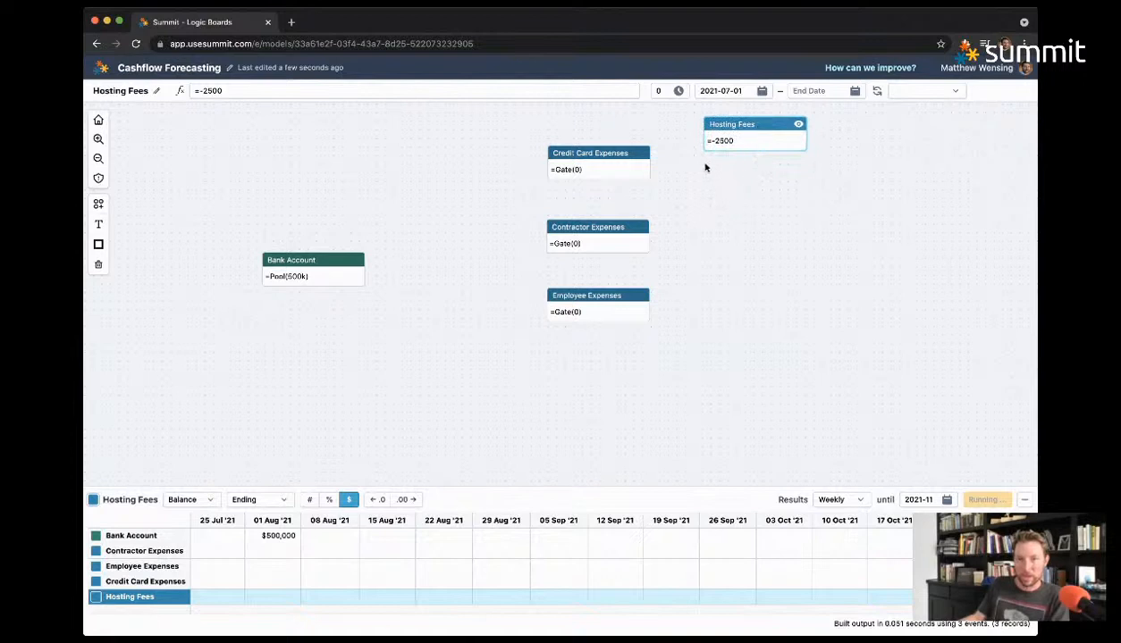
Step: Add another event directly below Hosting Fees and name it Travel
click(747, 183)
double_click(815, 193)
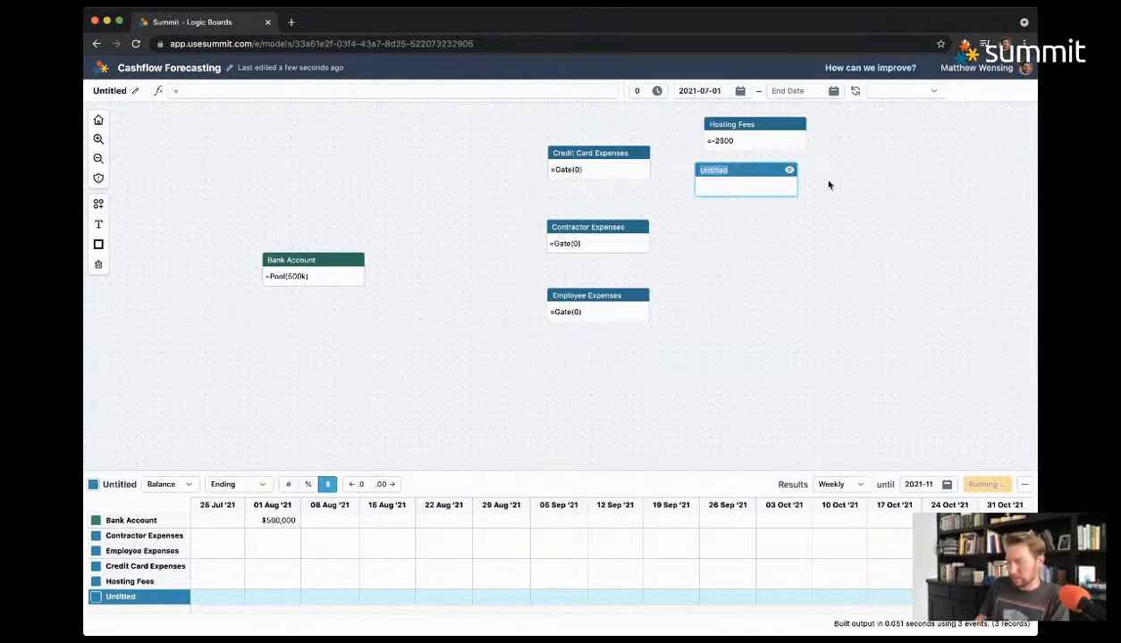
text(Travel)
key(Return)
Step: Set the Travel formula to =~-3k and align the event beneath Hosting Fees with a slightly wider gap
text(=)
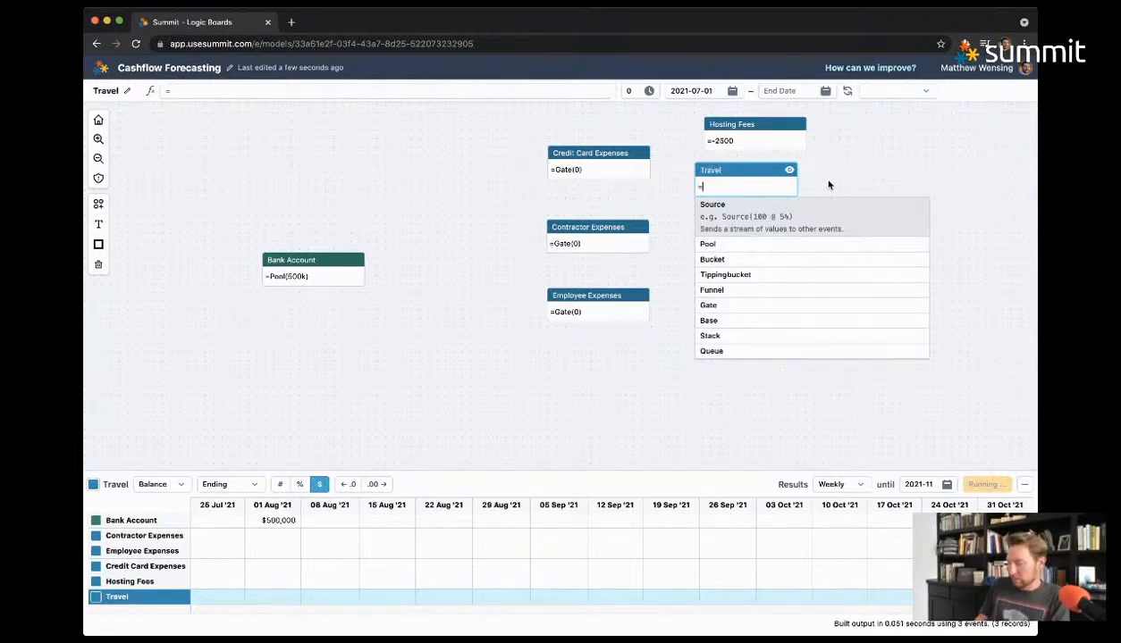
text(-)
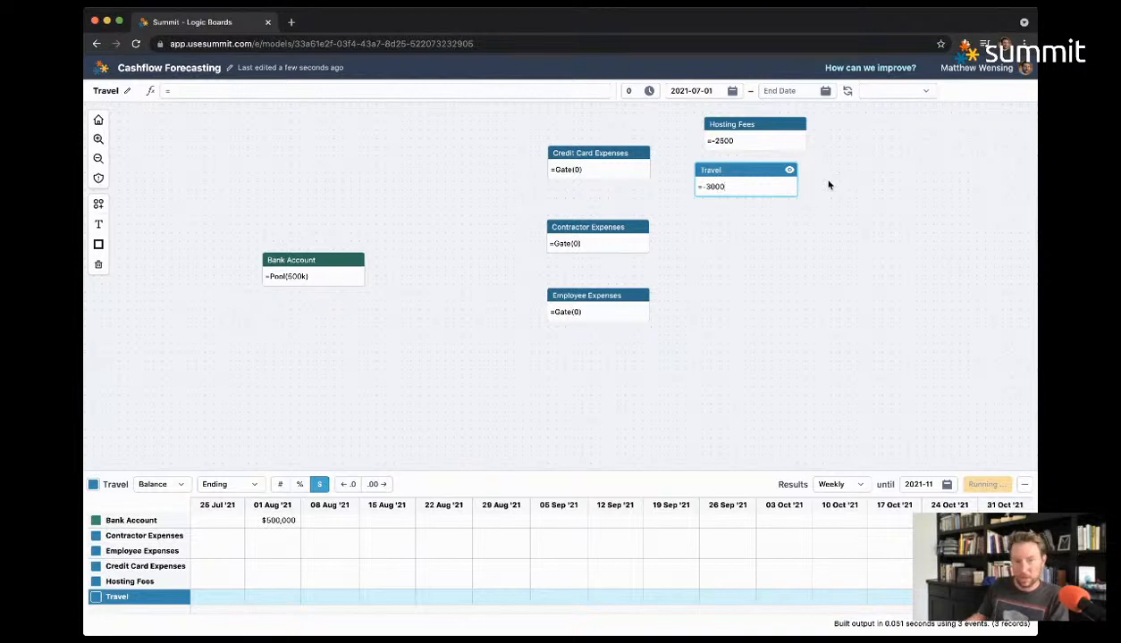
text(3k)
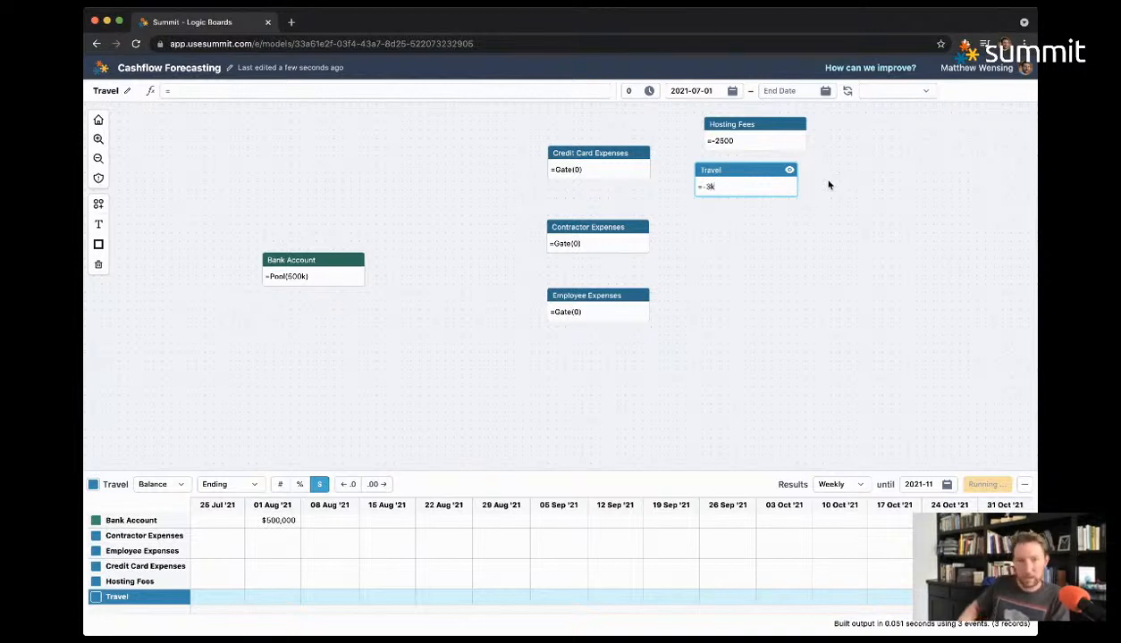
key(BackSpace)
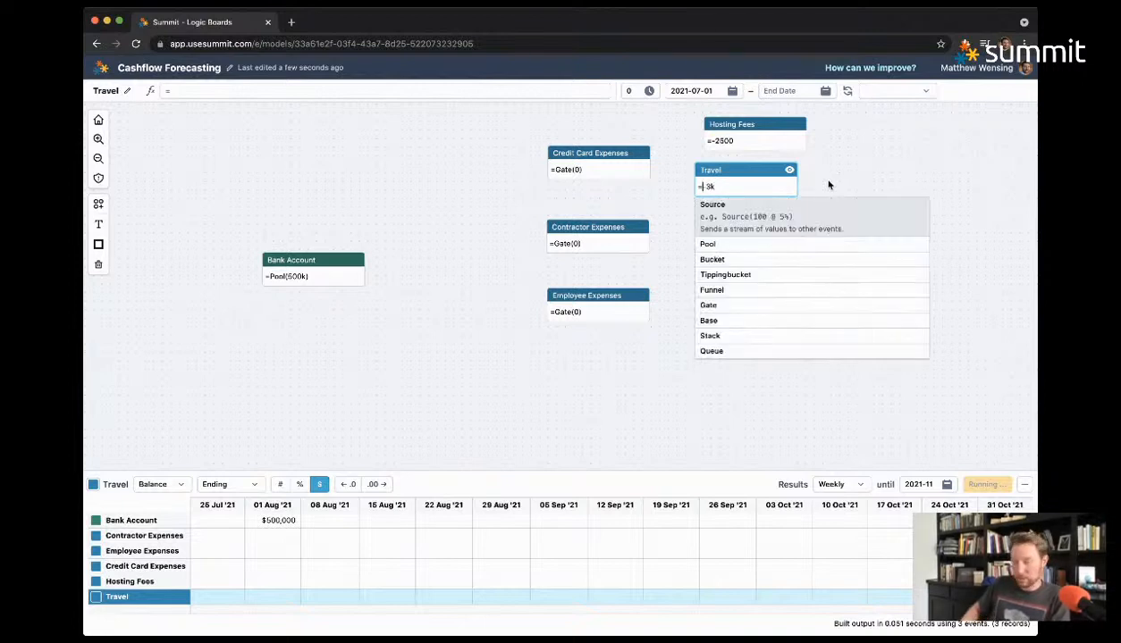
text(-)
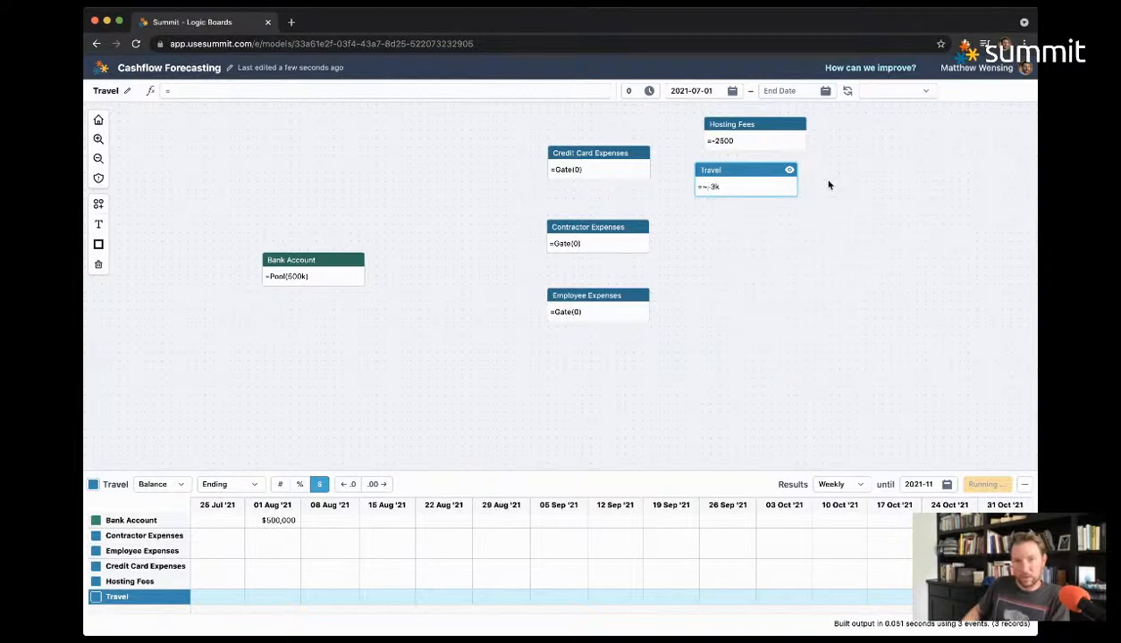
click(797, 233)
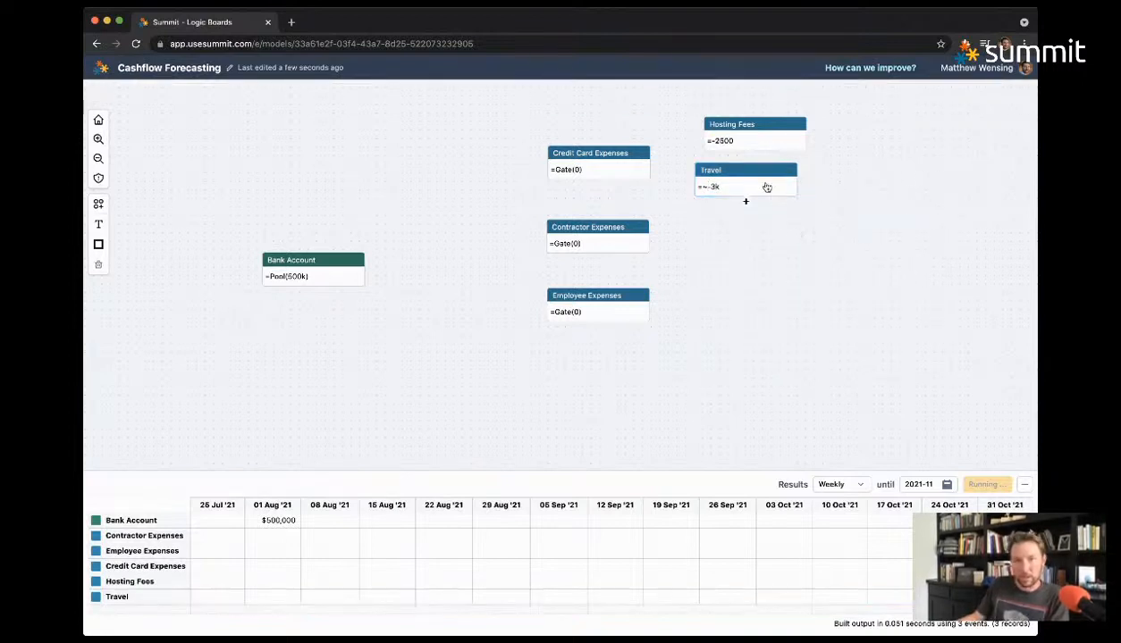
drag(765, 178, 775, 183)
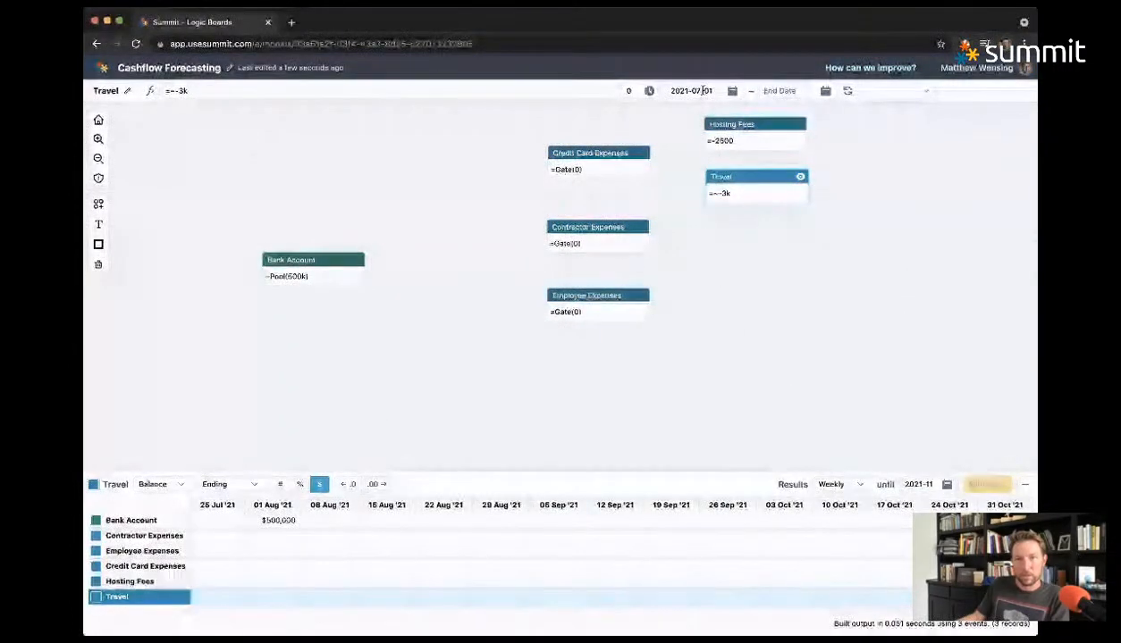
Step: Set the start date of the Travel event to 2021-08-01
click(697, 91)
key(BackSpace)
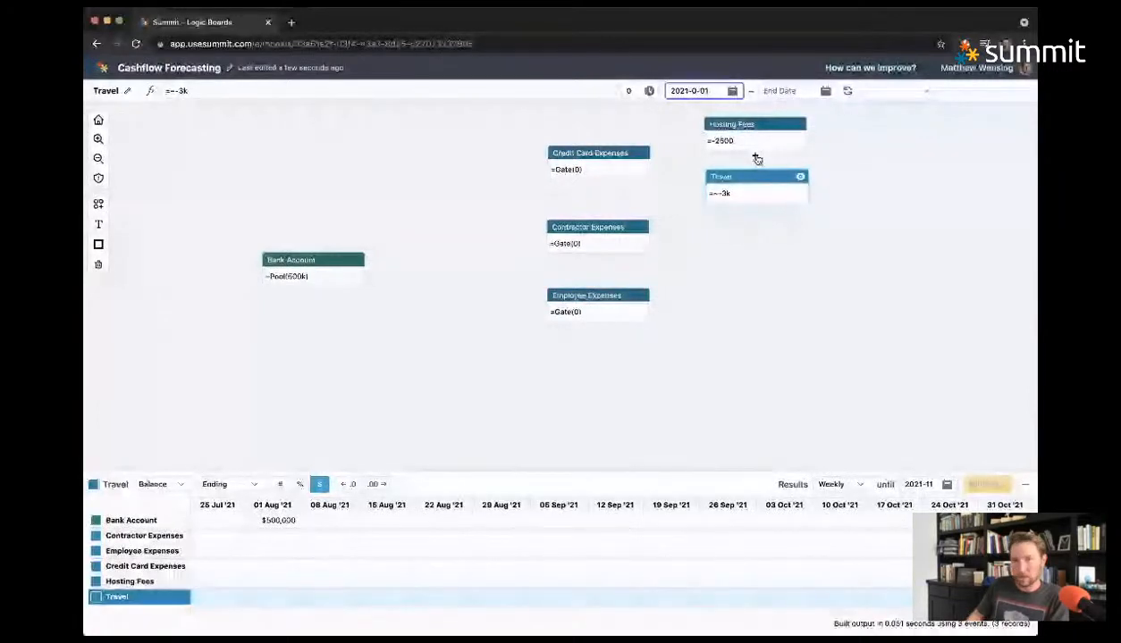
text(8)
click(877, 300)
Step: Set the Travel event to repeat quarterly
click(783, 191)
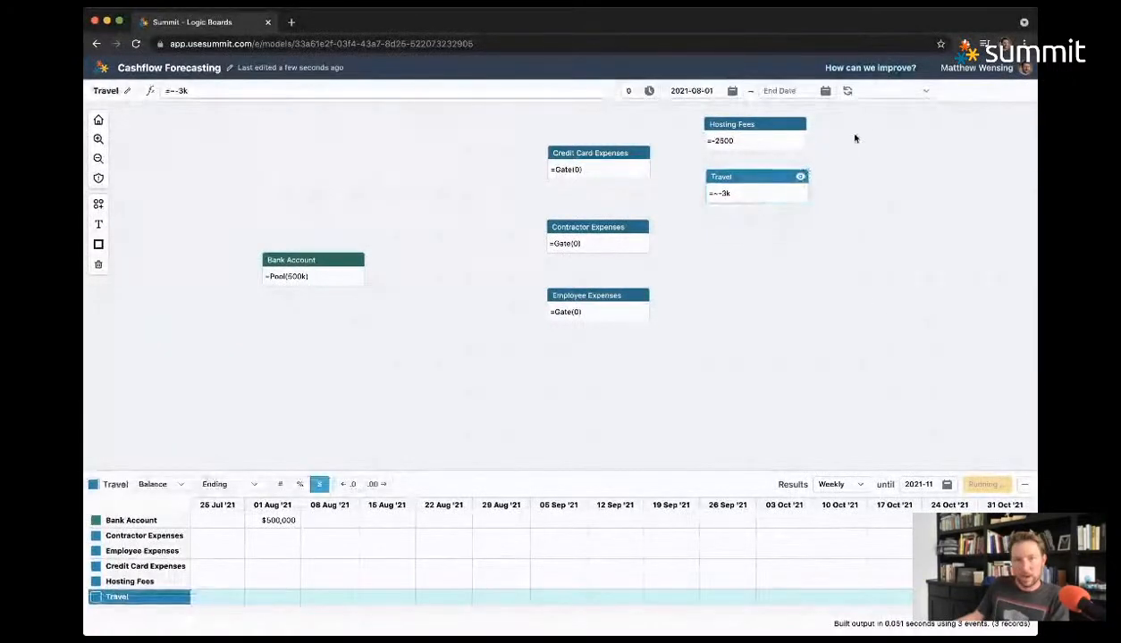
click(880, 92)
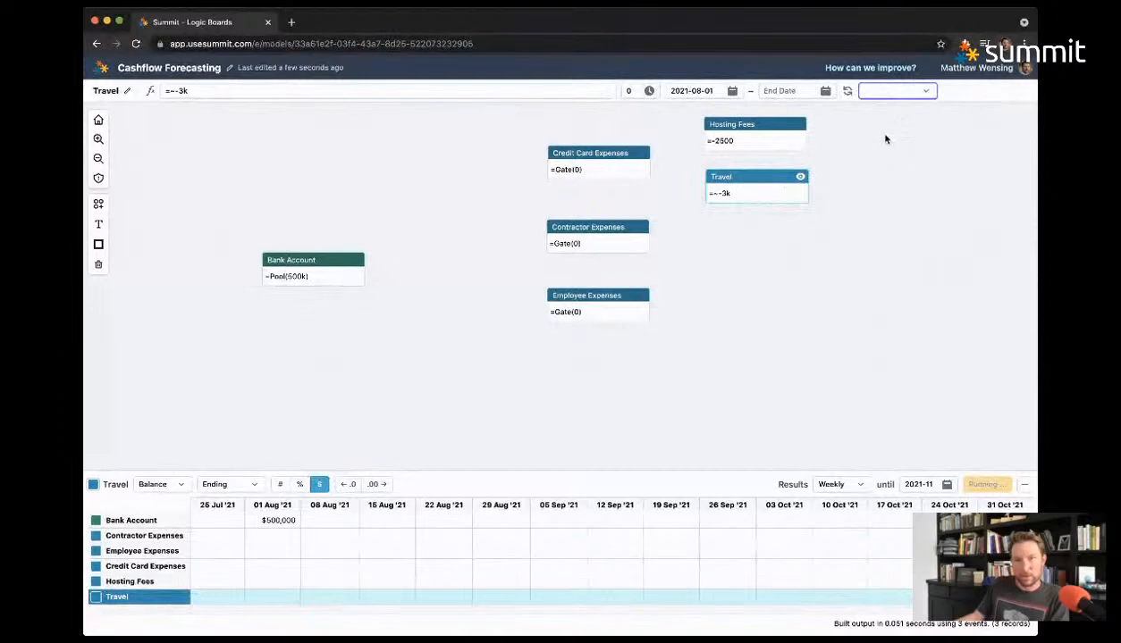
click(902, 274)
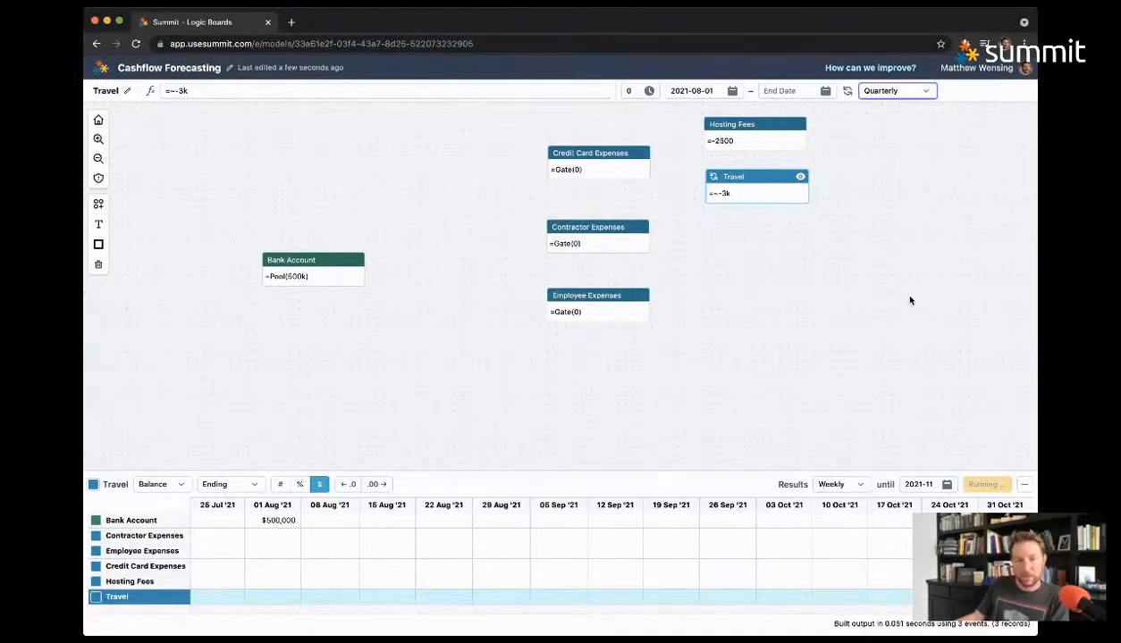
click(791, 274)
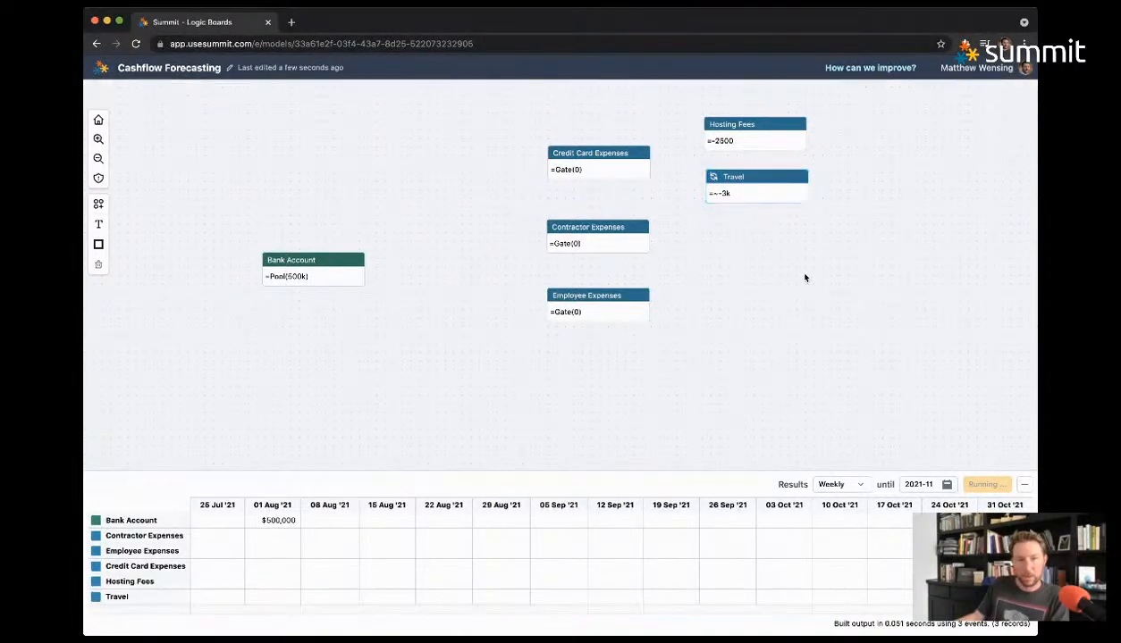
click(746, 190)
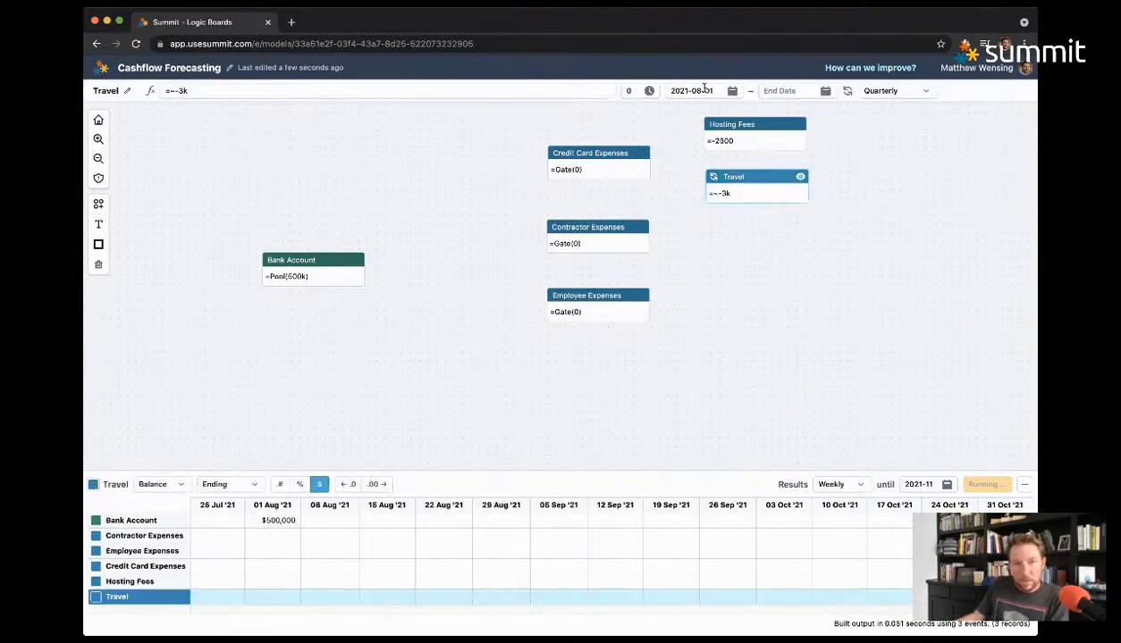
Step: Set the Hosting Fees start date to 2021-08-01 and make the event repeat monthly
click(737, 142)
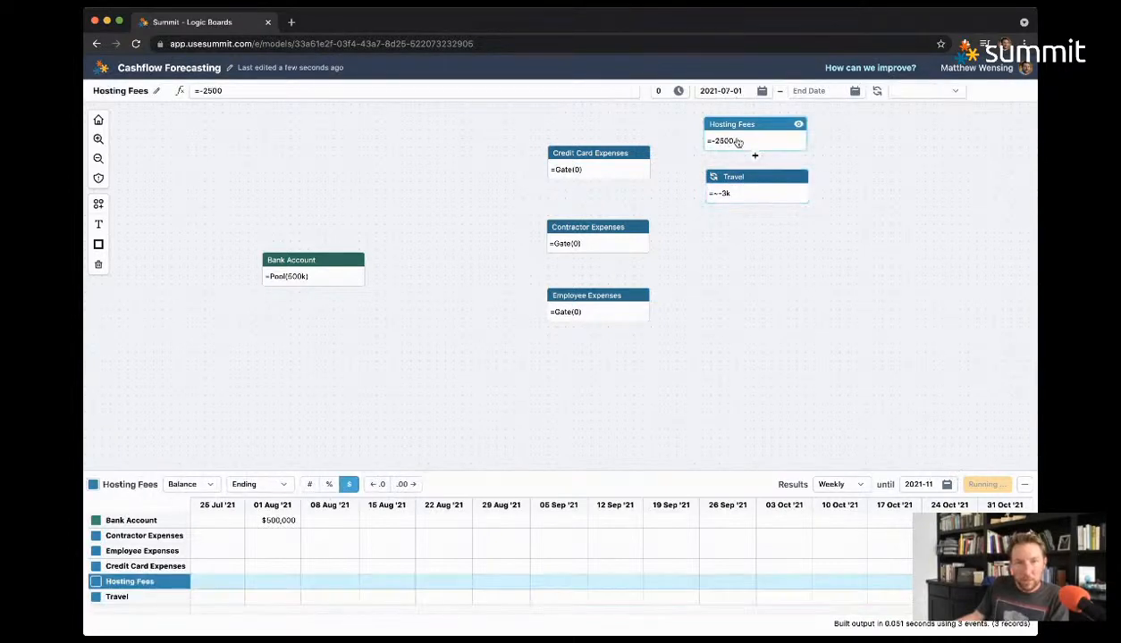
click(701, 90)
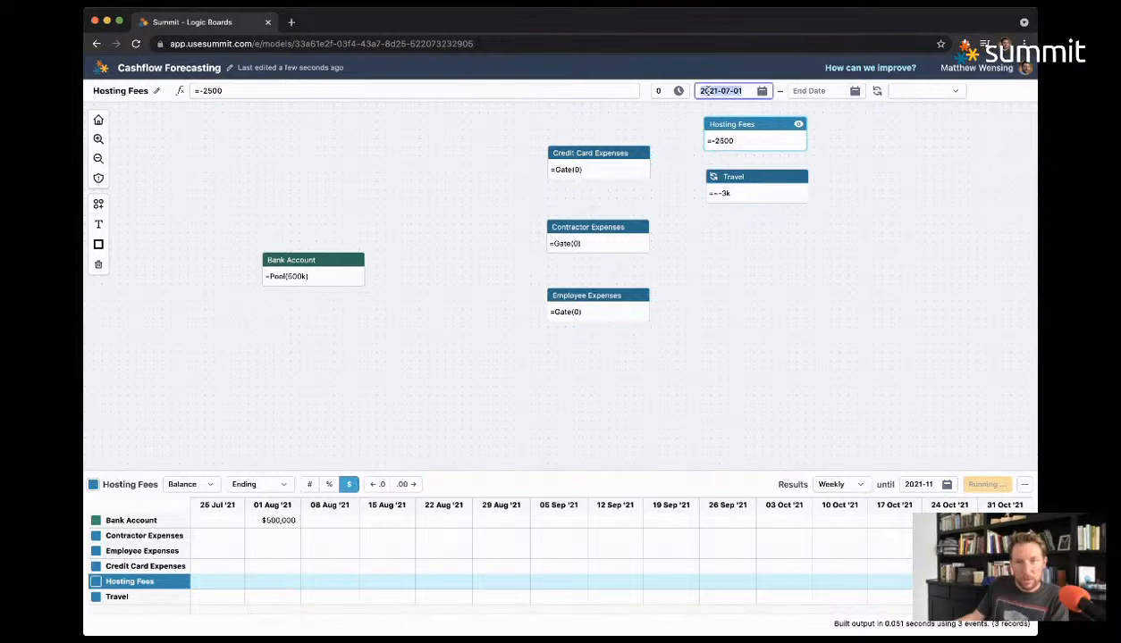
click(722, 90)
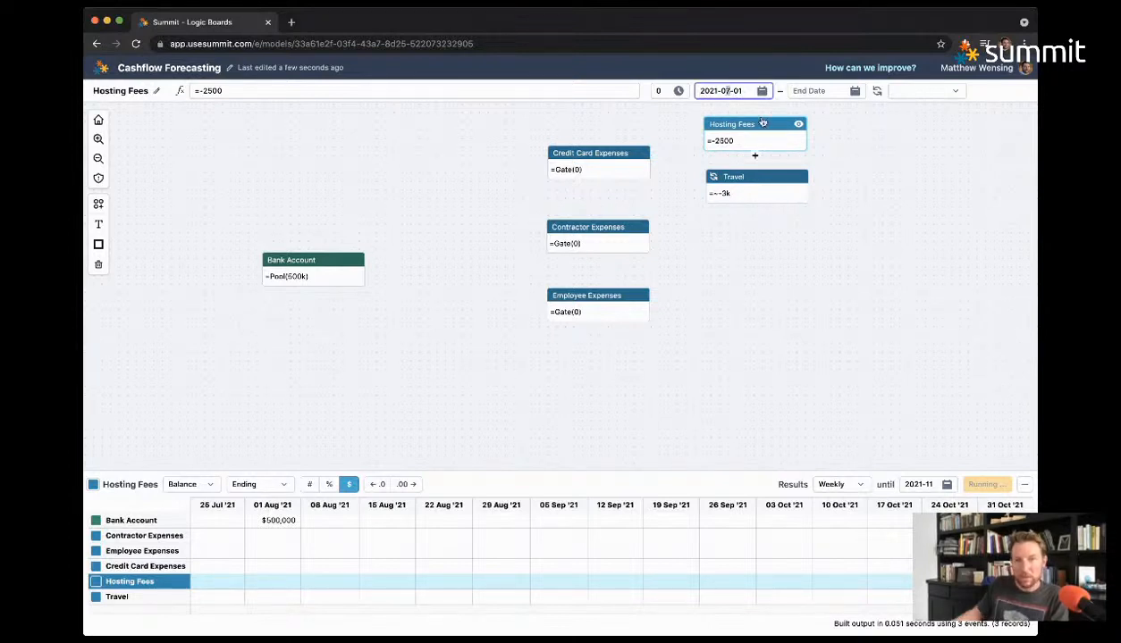
key(Delete)
text(8)
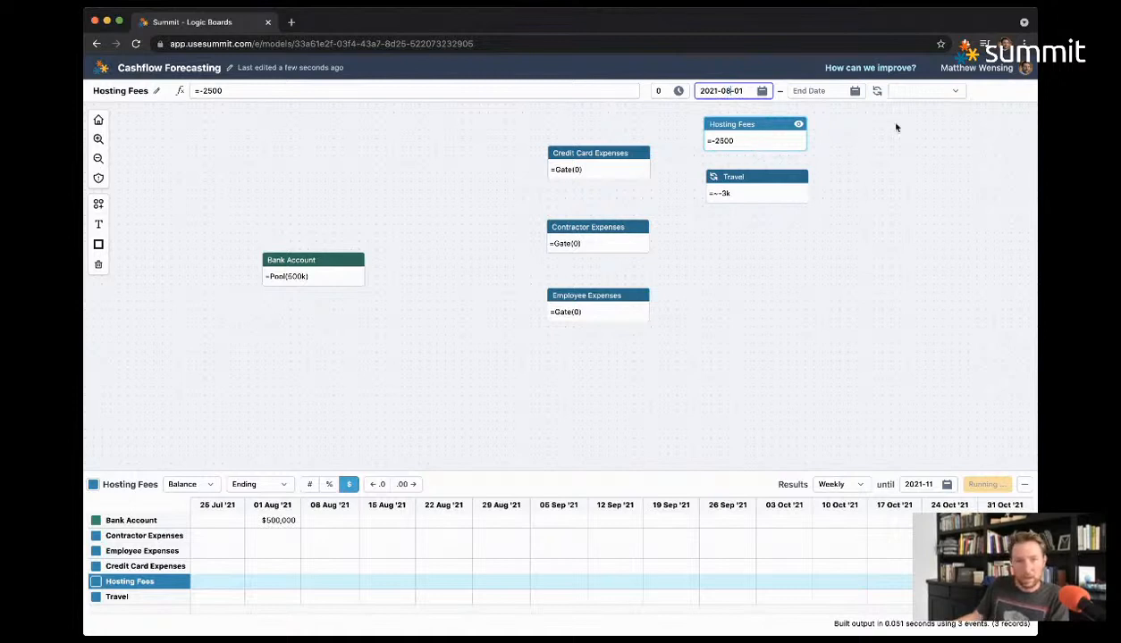
click(905, 91)
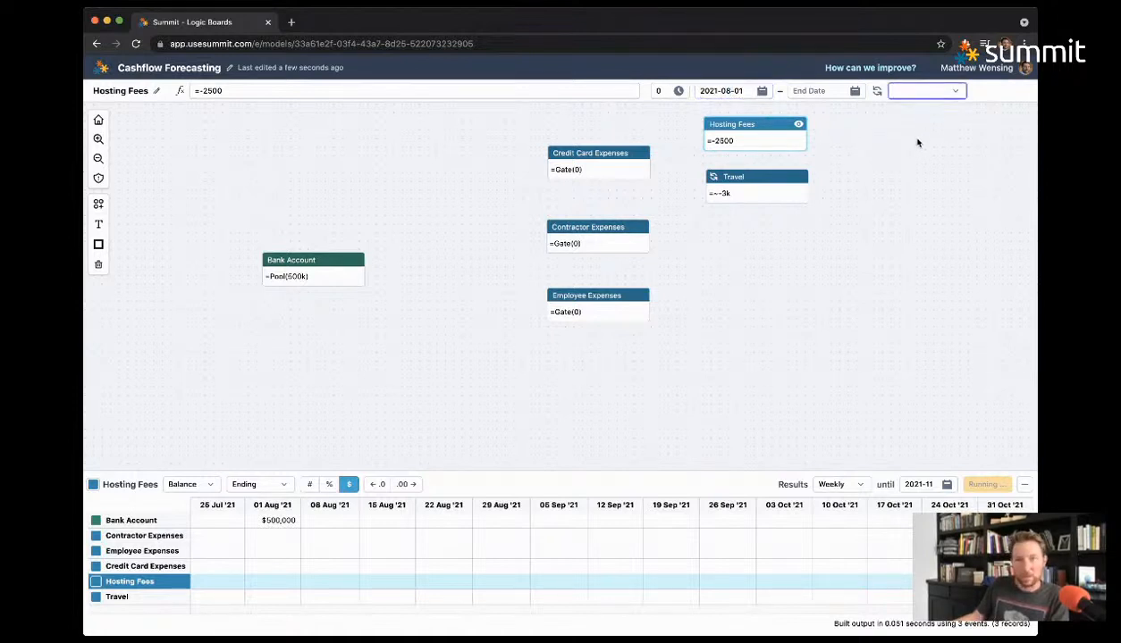
click(925, 208)
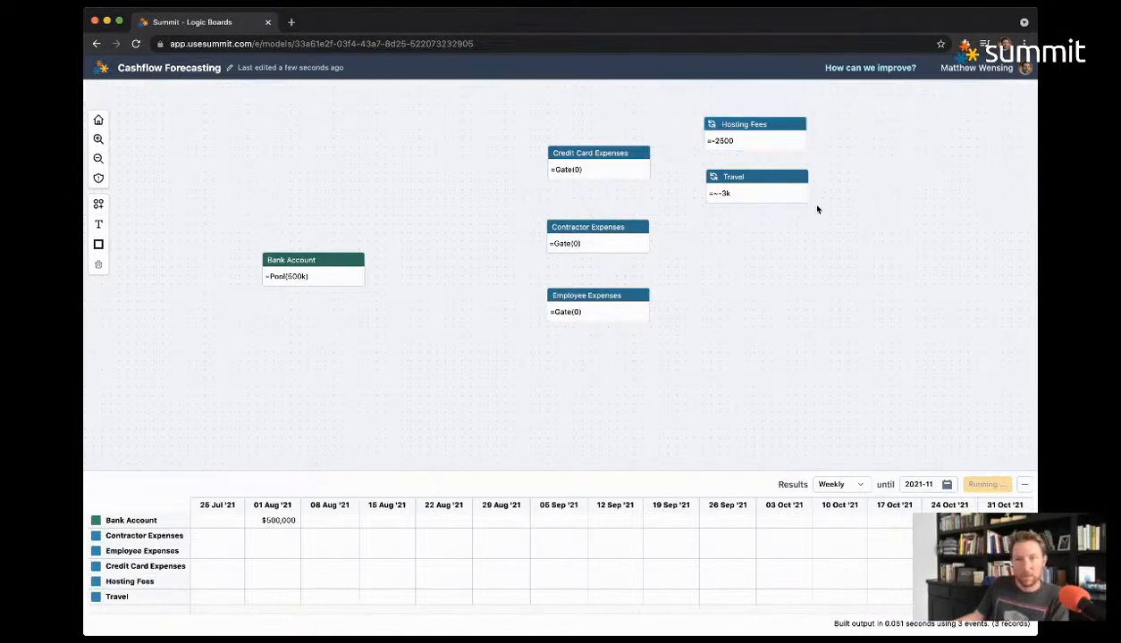
Step: Shift Credit Card Expenses slightly left and connect both Hosting Fees and Travel to it
click(616, 160)
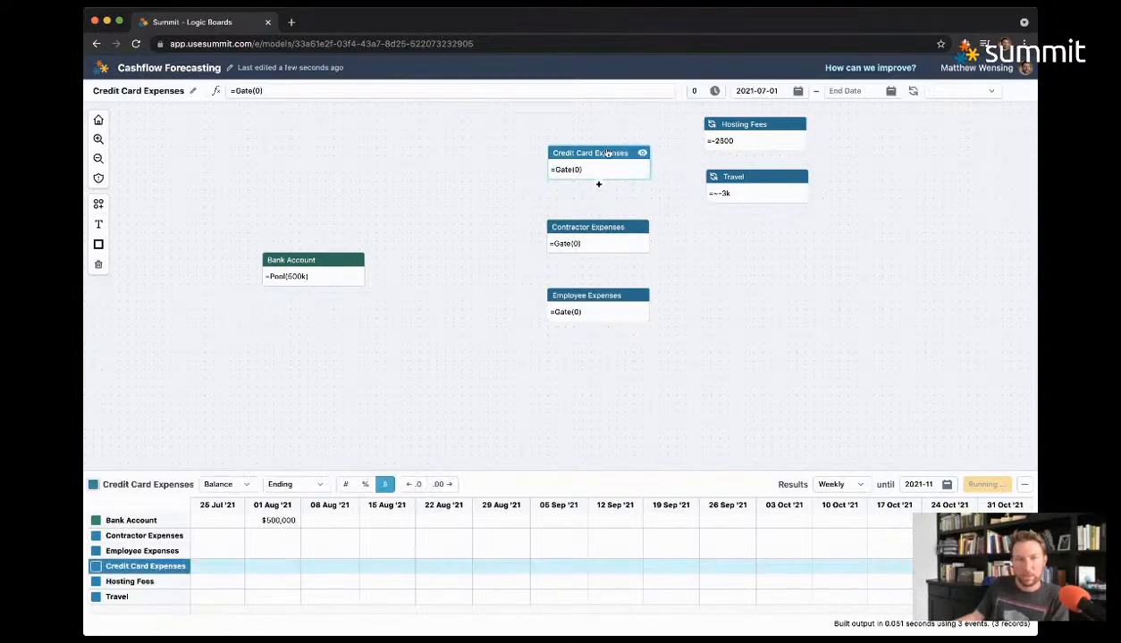
drag(606, 157, 578, 153)
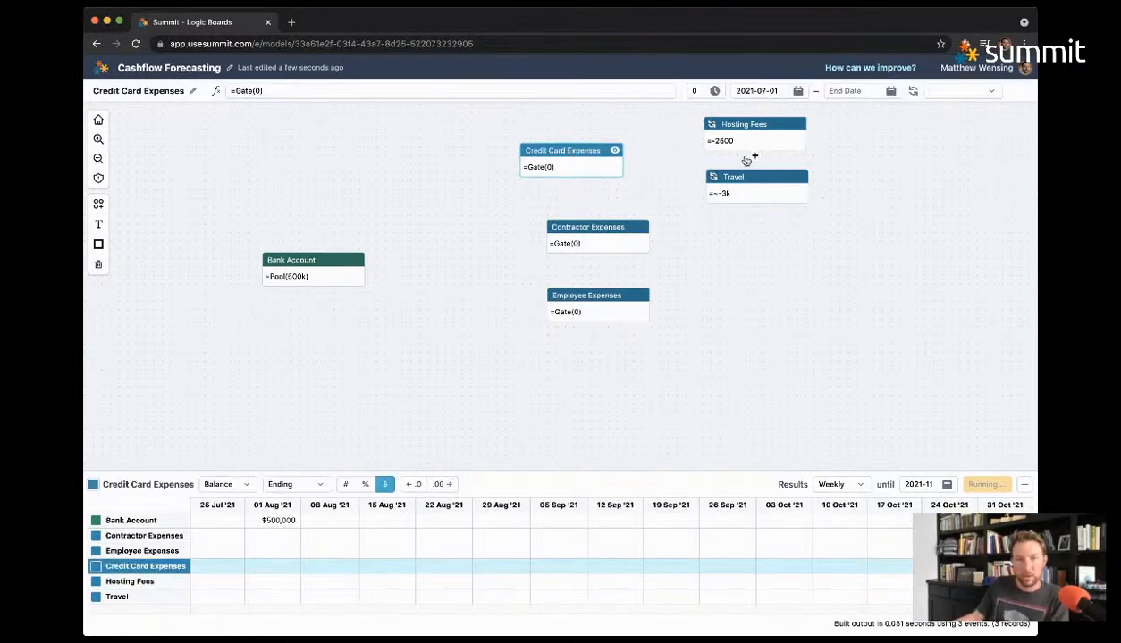
drag(755, 156, 592, 167)
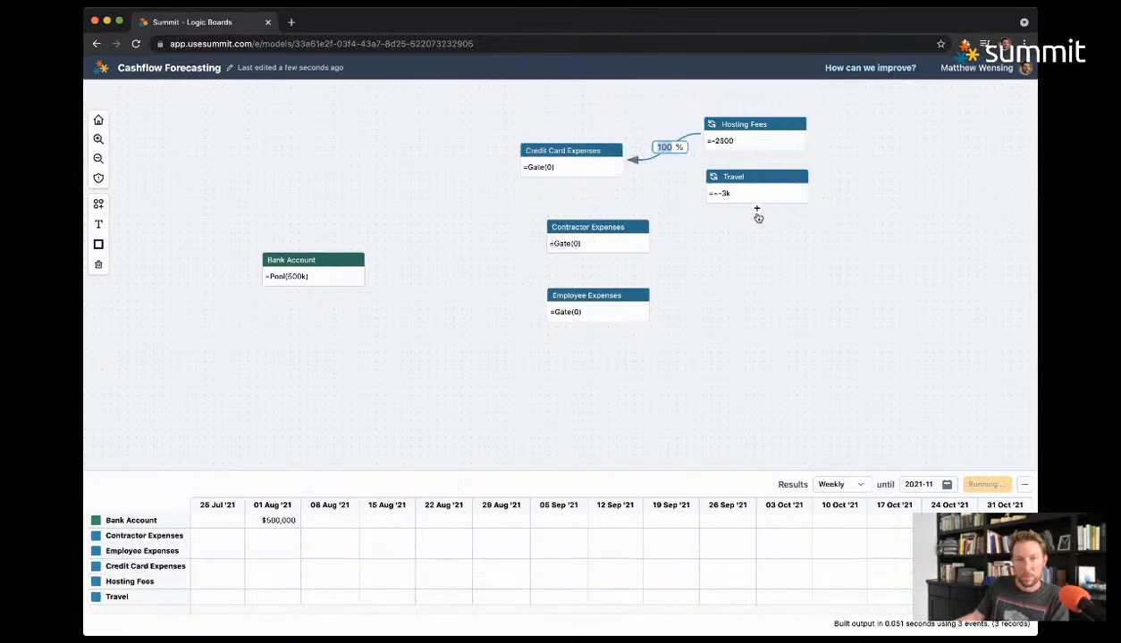
drag(756, 209, 616, 175)
Step: Rearrange the three expense gates into a looser column further left and move Bank Account up and closer to them
drag(625, 231, 606, 254)
drag(623, 296, 600, 309)
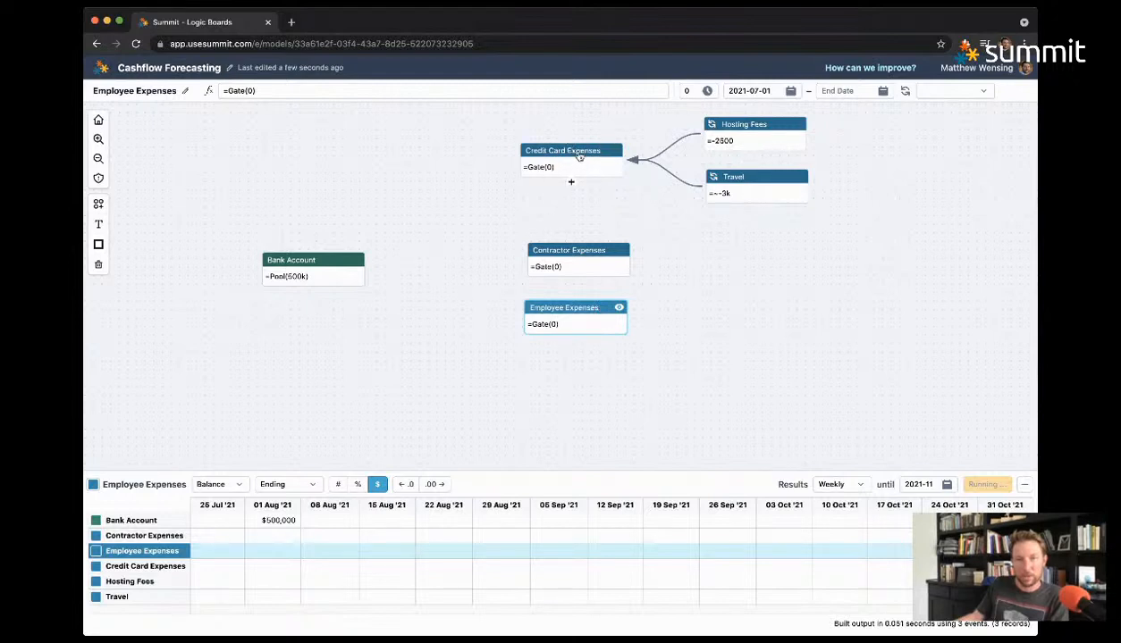
drag(578, 155, 583, 154)
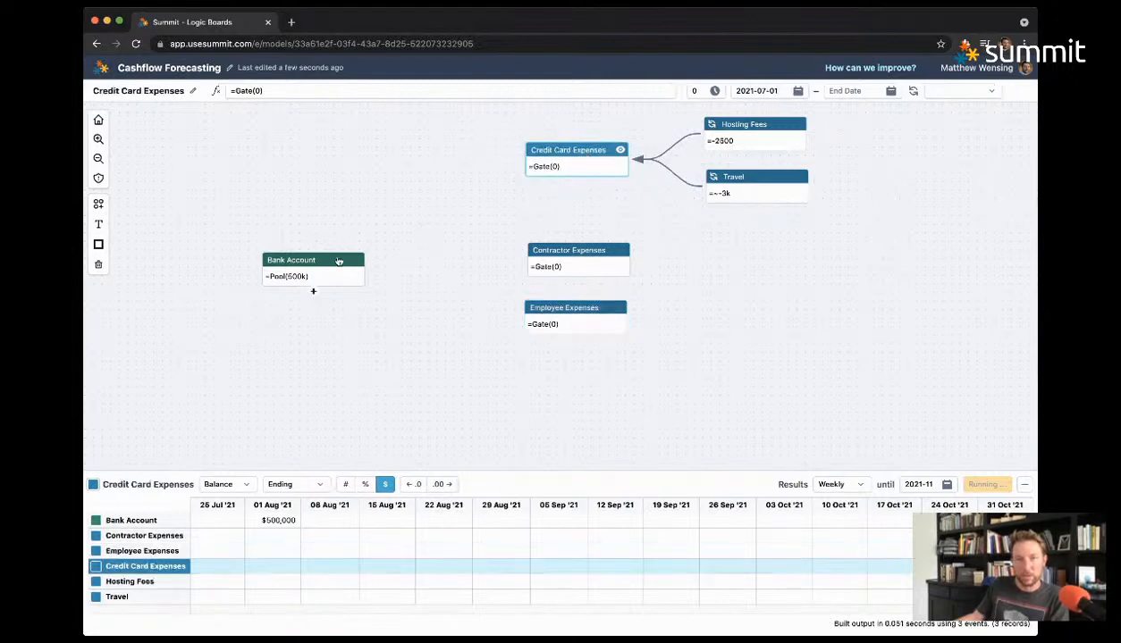
drag(317, 273, 344, 221)
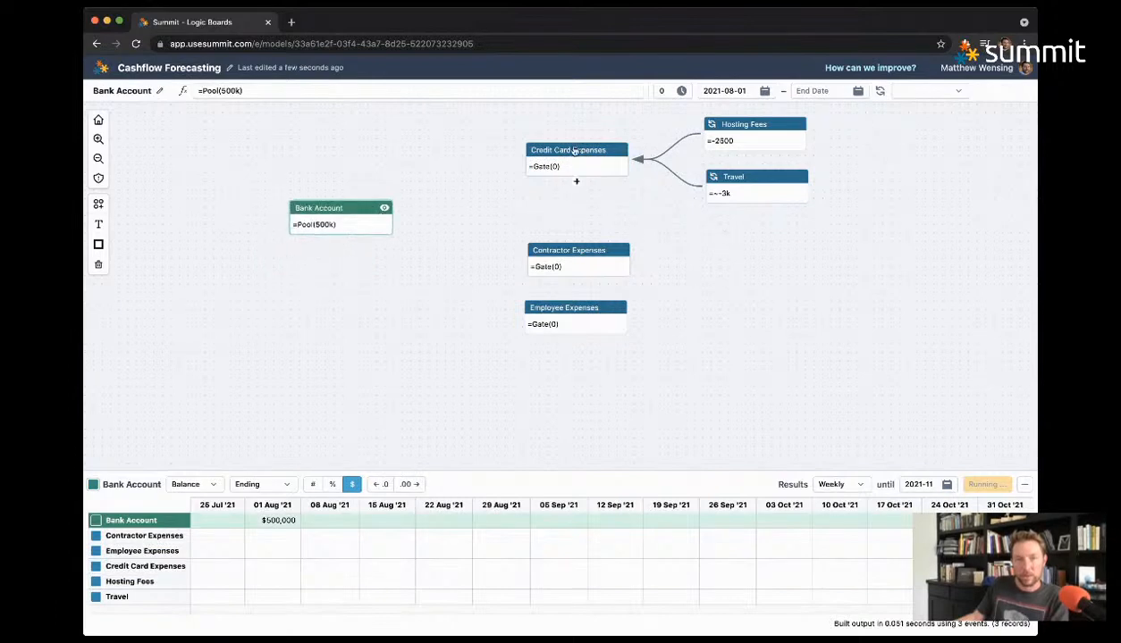
drag(573, 149, 562, 156)
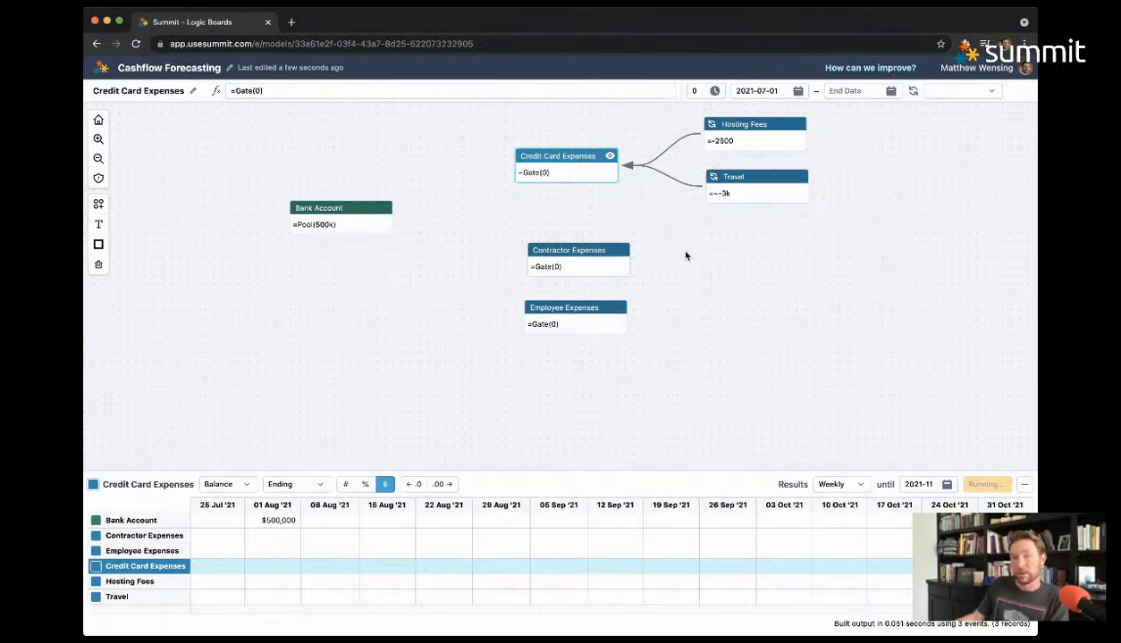
click(571, 252)
drag(571, 252, 571, 246)
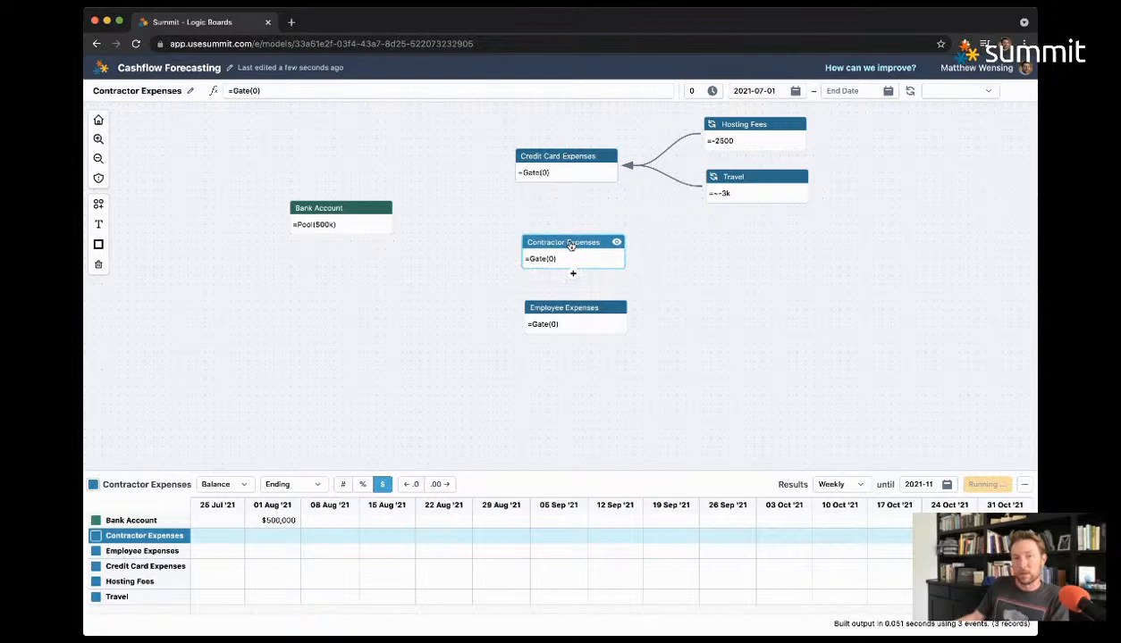
Step: Add an event to the right of Contractor Expenses, below Travel, and name it Contractor 1
click(736, 246)
click(767, 259)
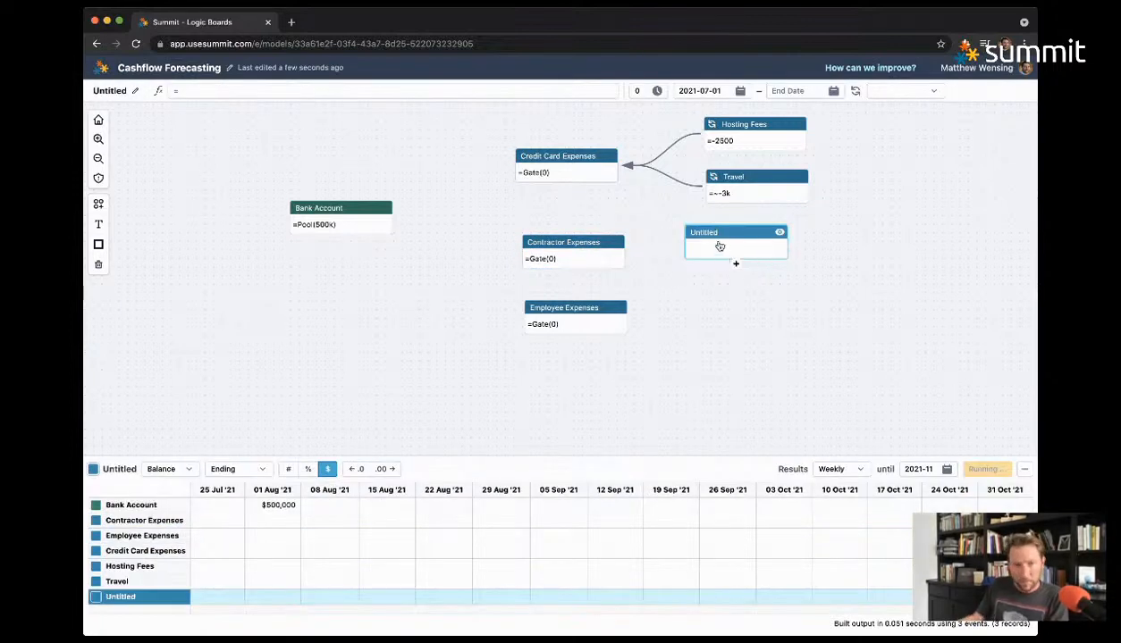
double_click(711, 232)
text(Contr)
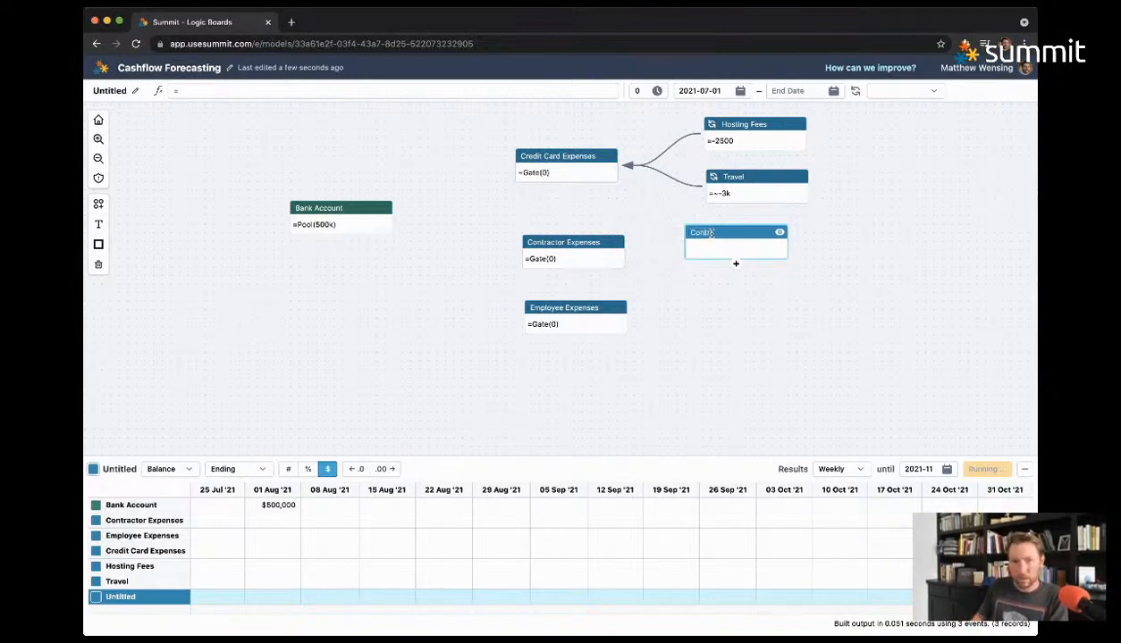
text(actor 1)
key(Return)
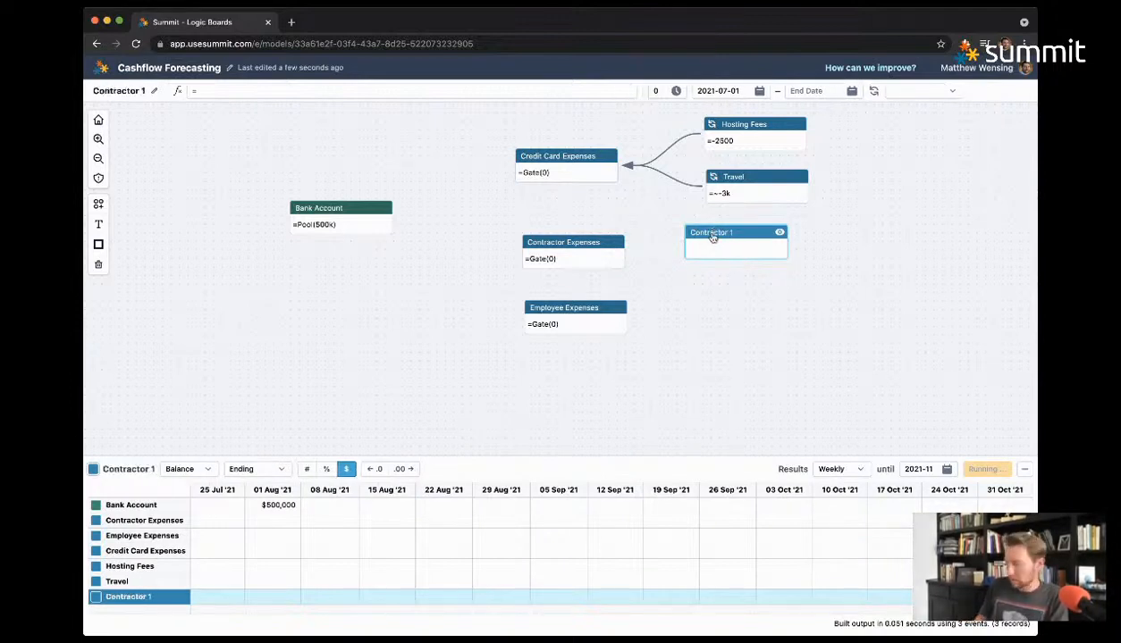
Step: Set the Contractor 1 formula to =Source(-4k)
text(=Source()
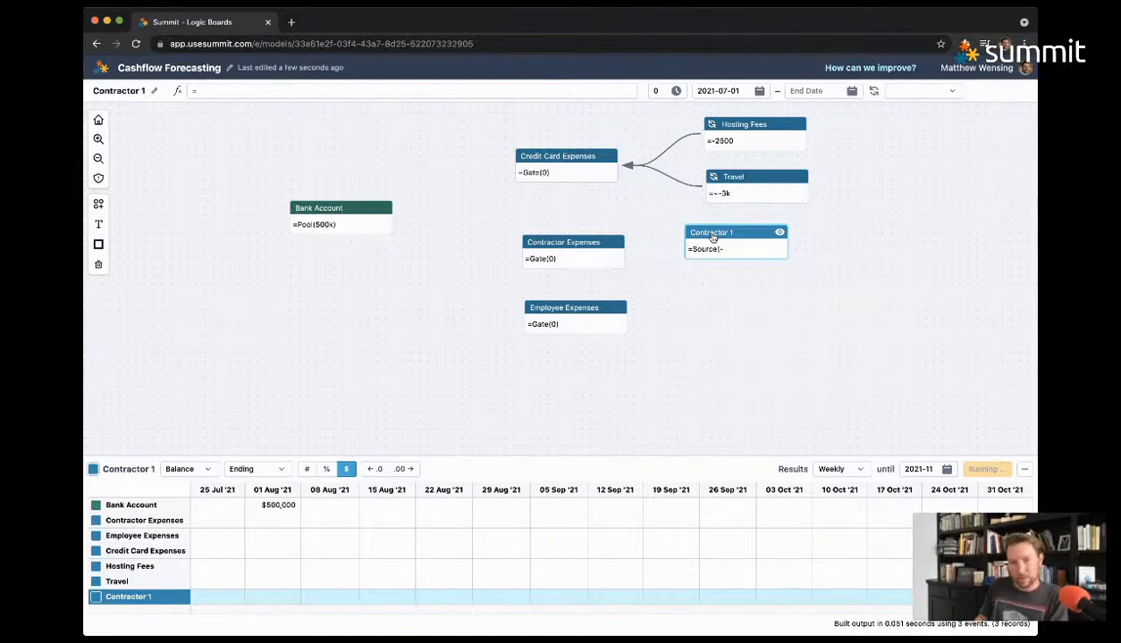
text(-10)
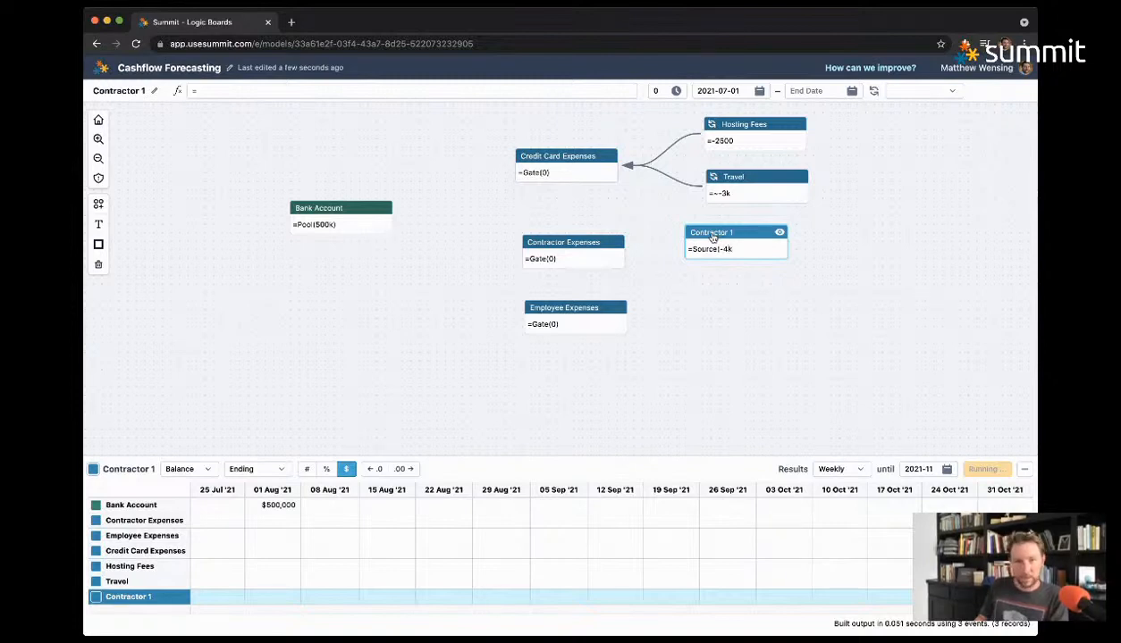
click(712, 276)
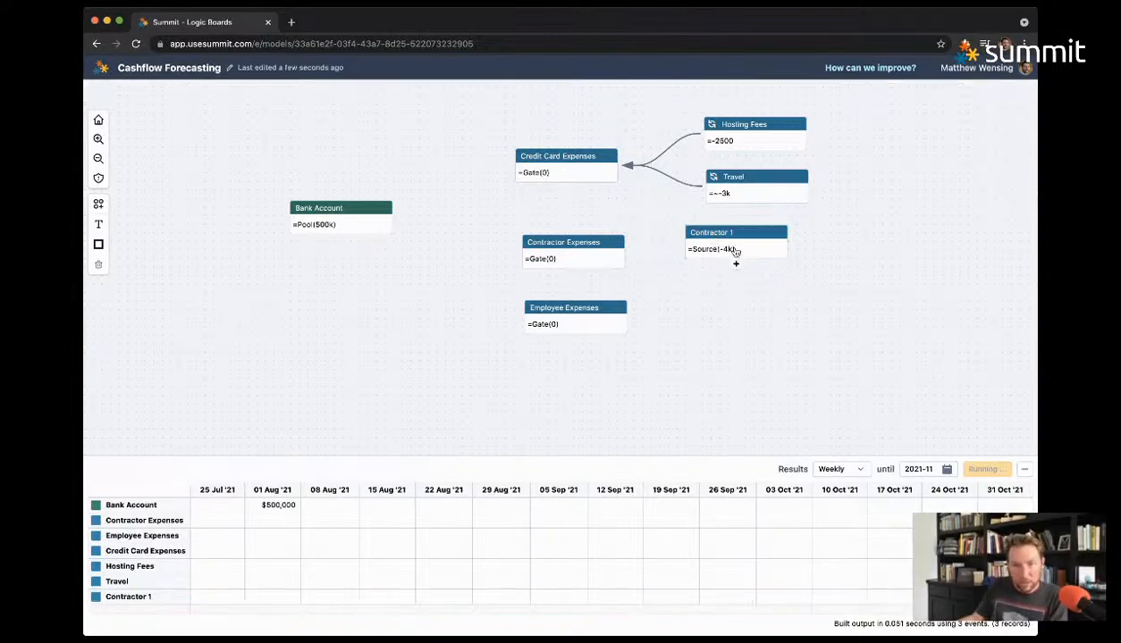
Step: Make Contractor 1 repeat weekly and align it beneath the Travel event
click(740, 240)
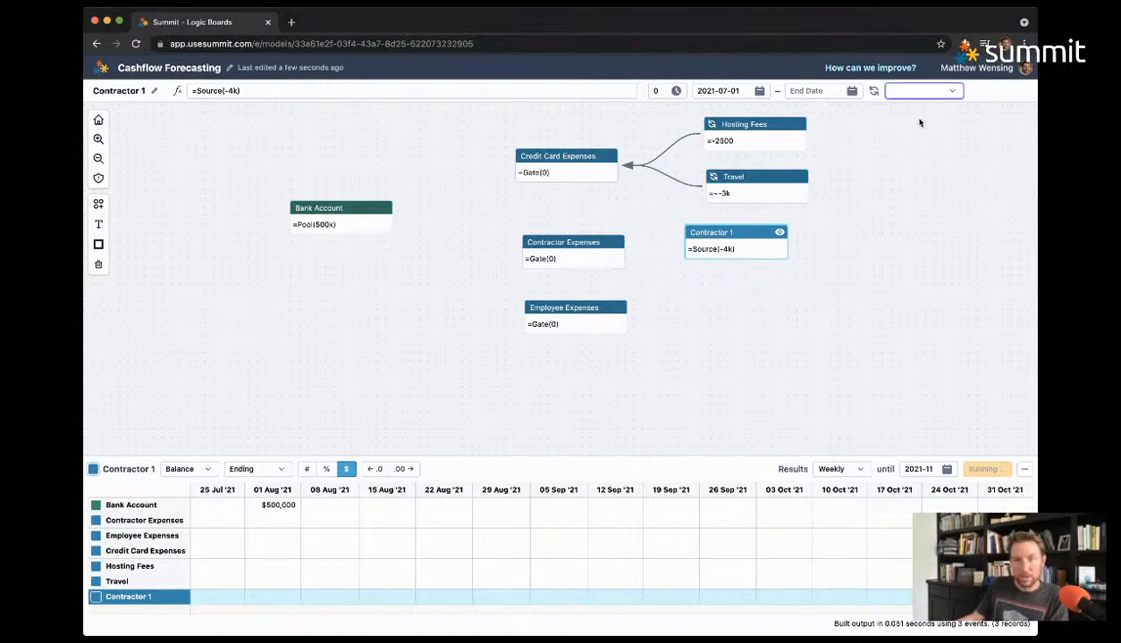
drag(744, 233, 769, 240)
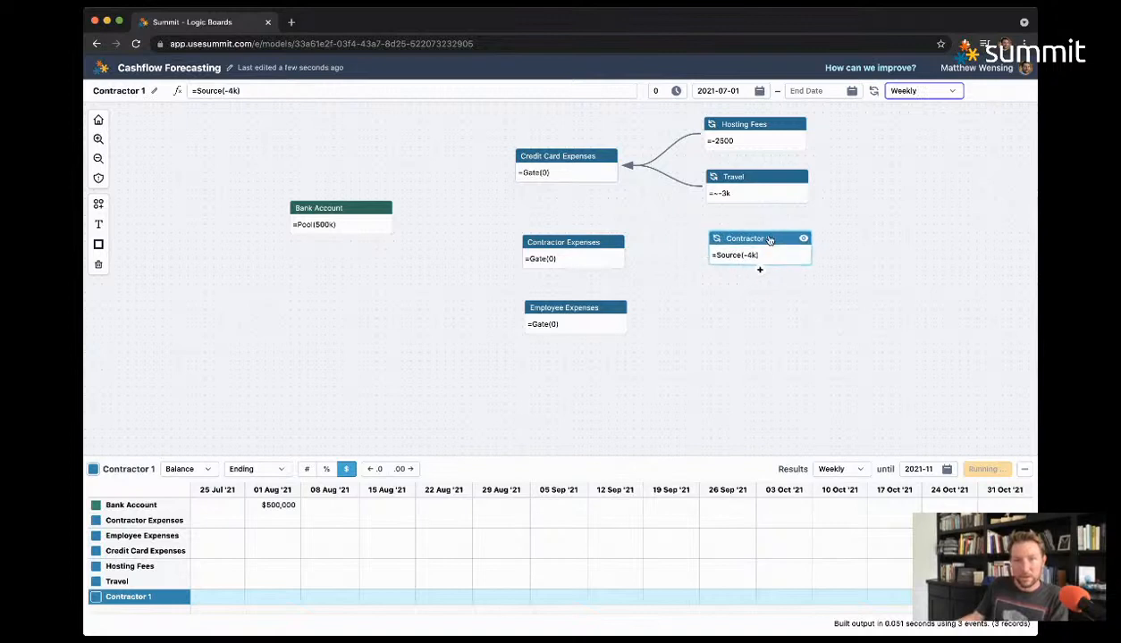
click(735, 181)
click(751, 130)
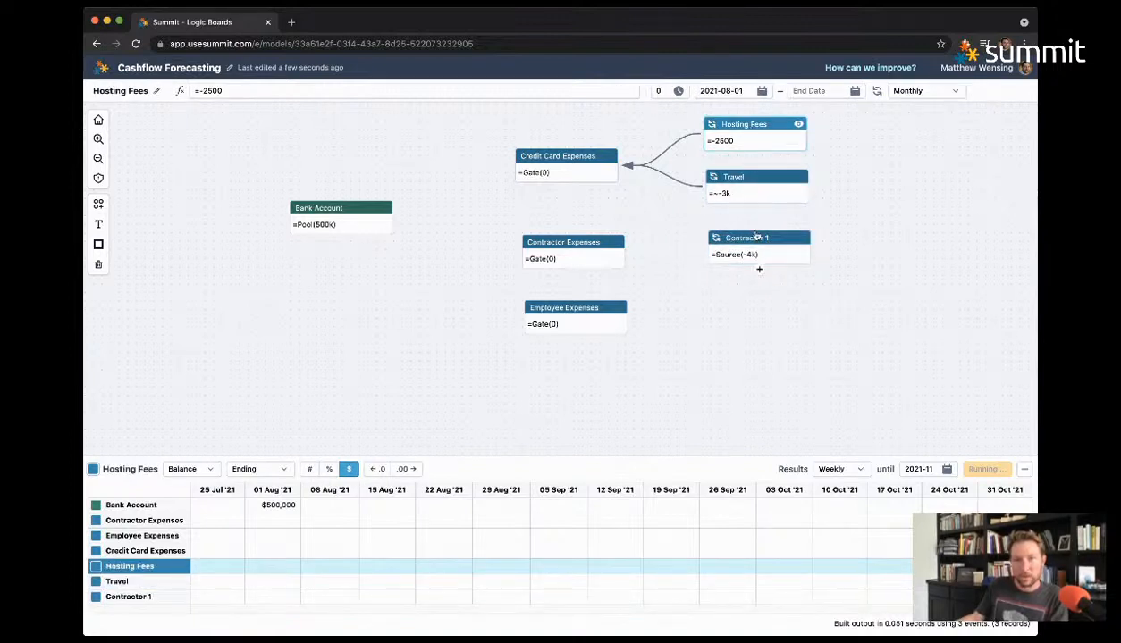
drag(760, 243, 758, 239)
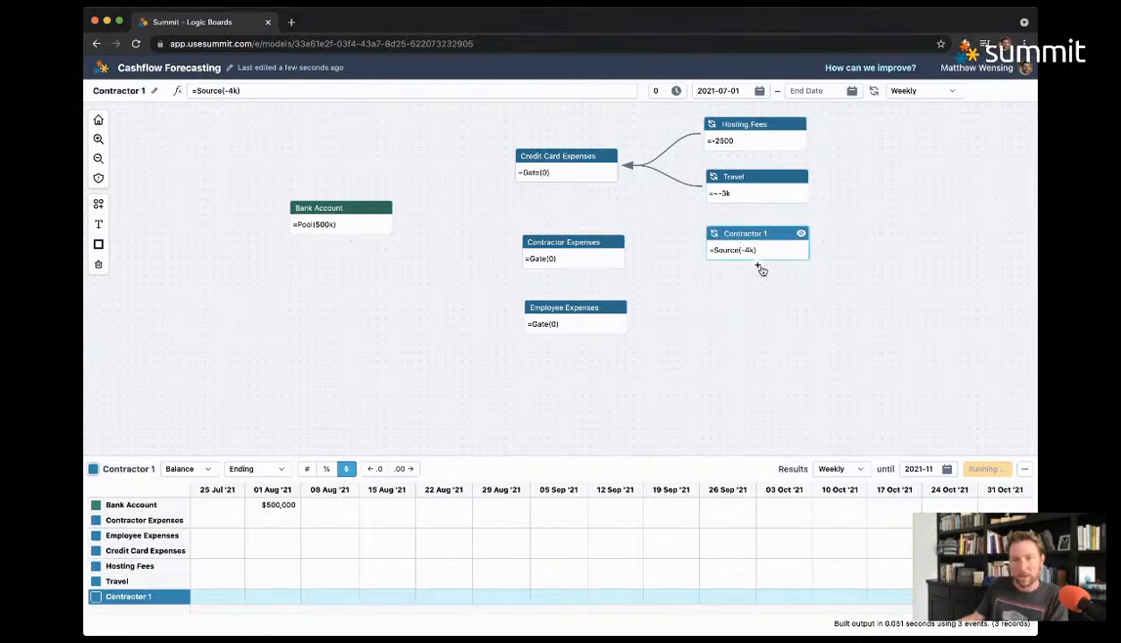
Step: Connect Contractor 1 to Contractor Expenses, then lower Bank Account and space Contractor Expenses and Employee Expenses further apart
drag(758, 268, 607, 255)
click(608, 247)
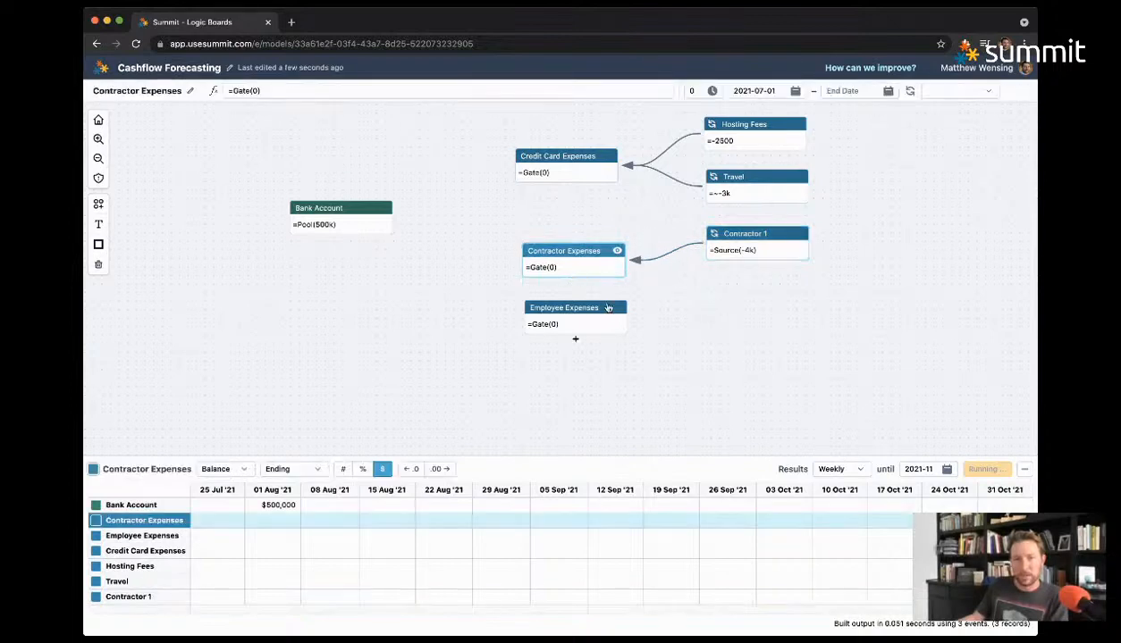
drag(605, 310, 606, 327)
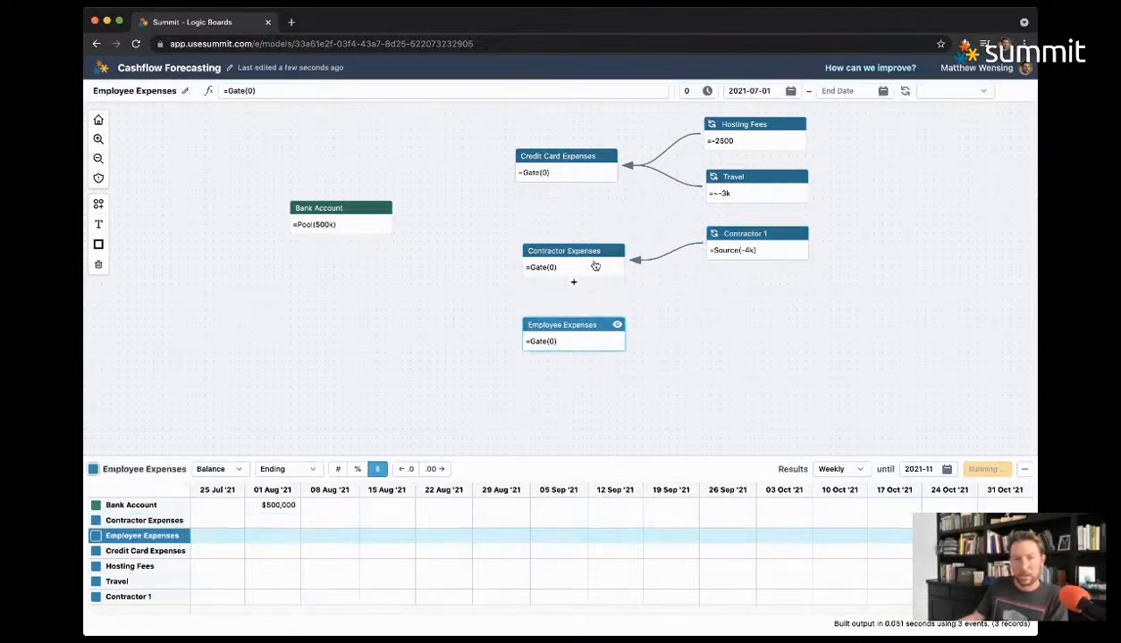
drag(582, 253, 577, 246)
drag(354, 210, 354, 225)
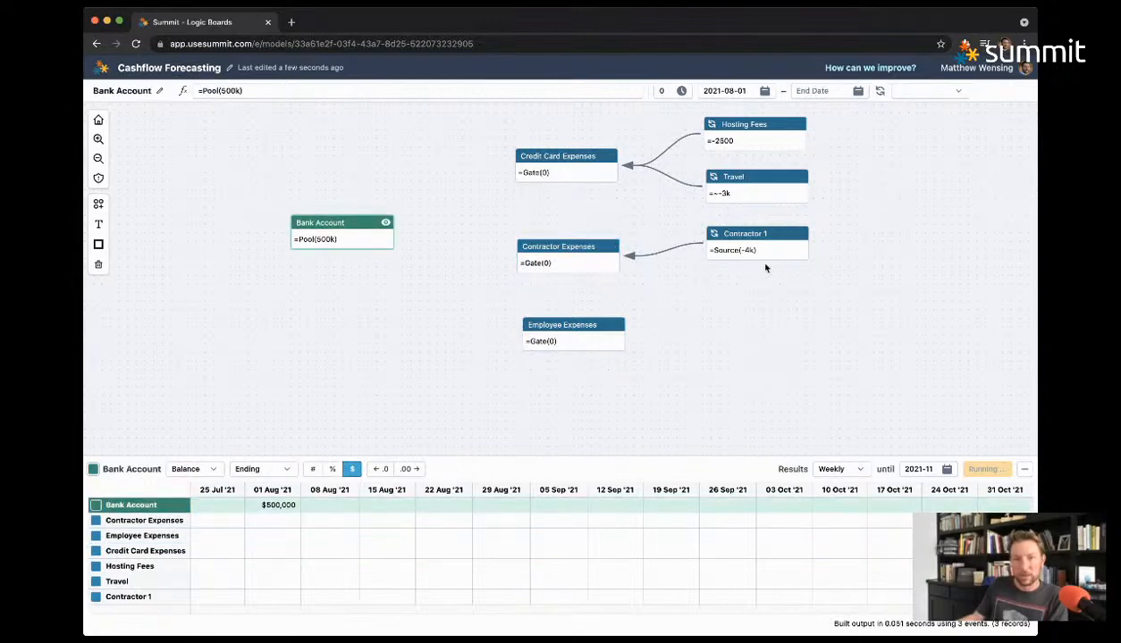
Step: Add another event directly below Contractor 1 and name it Contractor 2
double_click(739, 279)
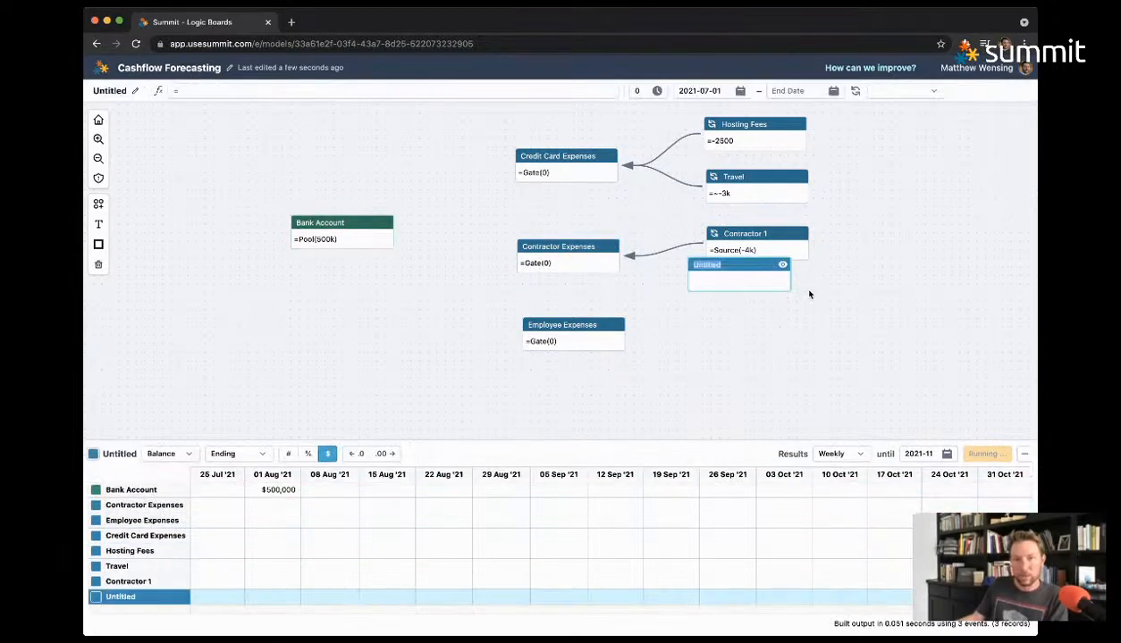
click(870, 288)
drag(760, 269, 775, 282)
double_click(733, 277)
text(C)
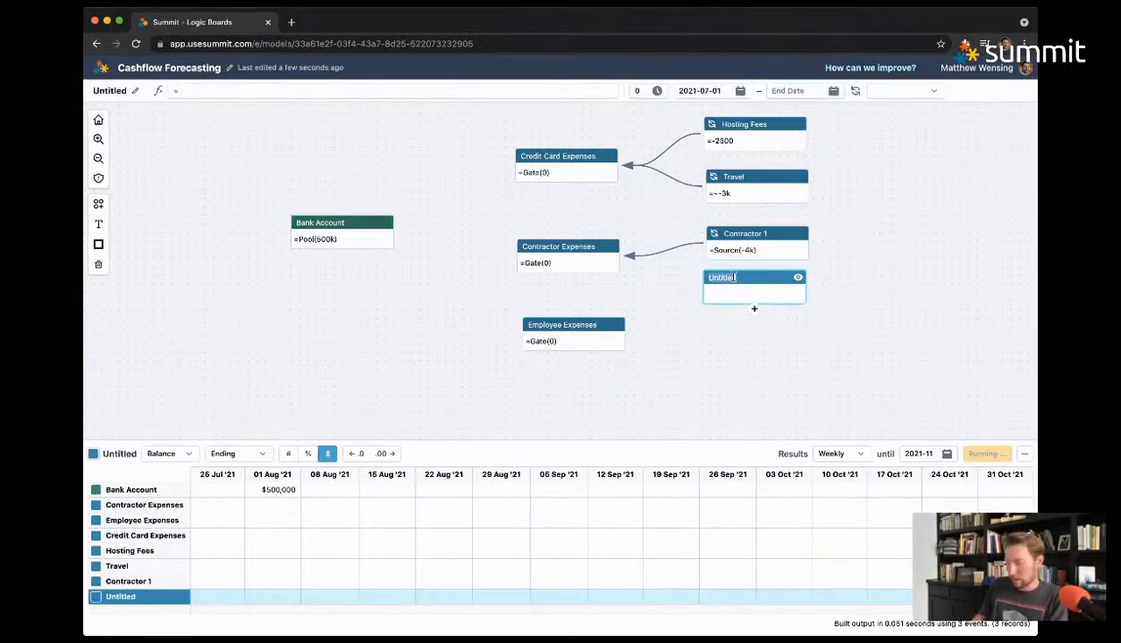
text(ontractor 2)
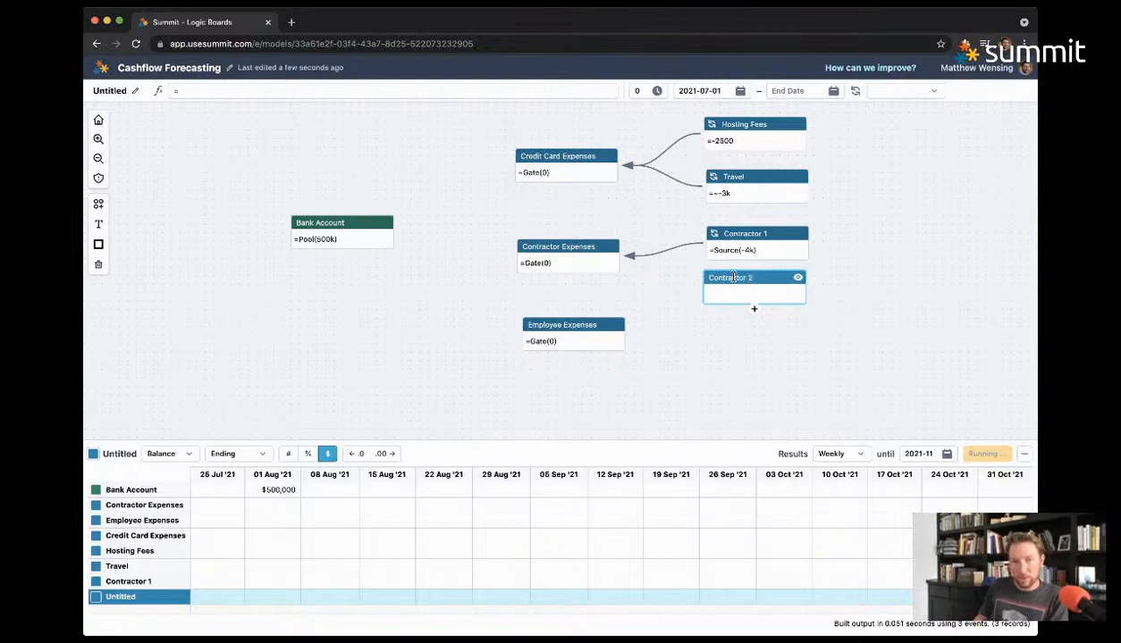
Step: Set the Contractor 2 formula to =Source(-10k)
key(Tab)
text(=So)
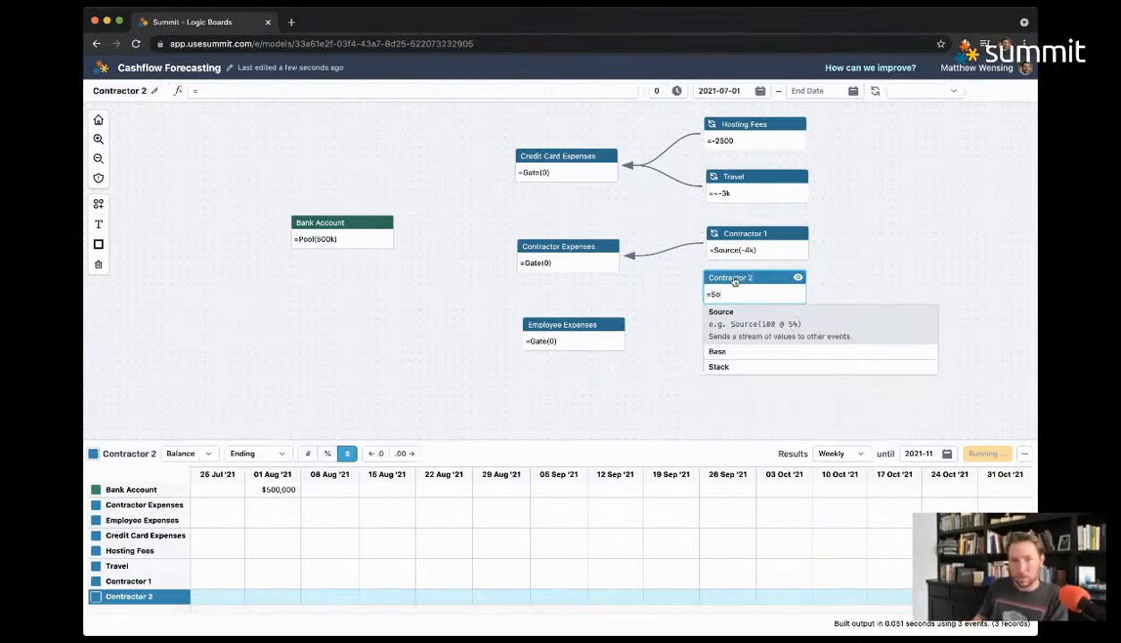
text(urce()
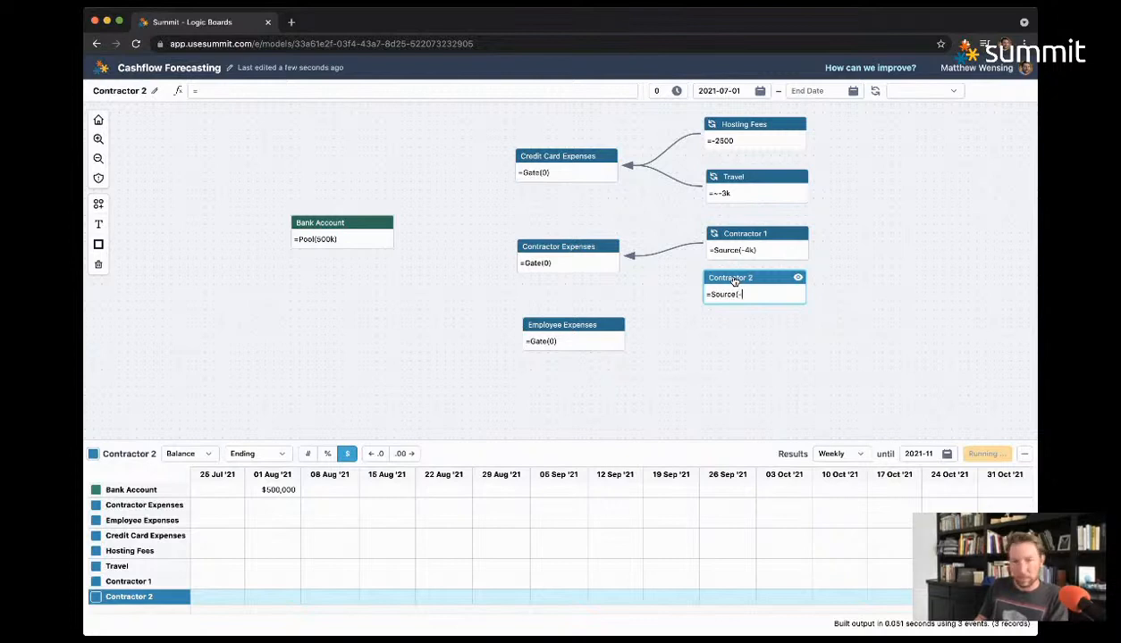
text(-10k))
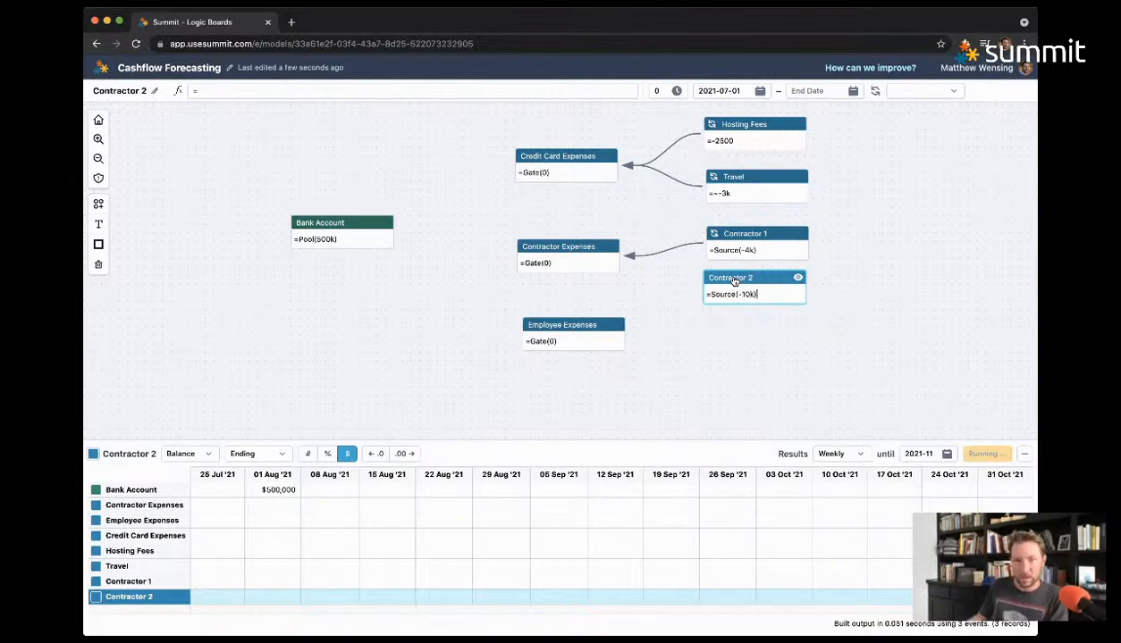
click(780, 354)
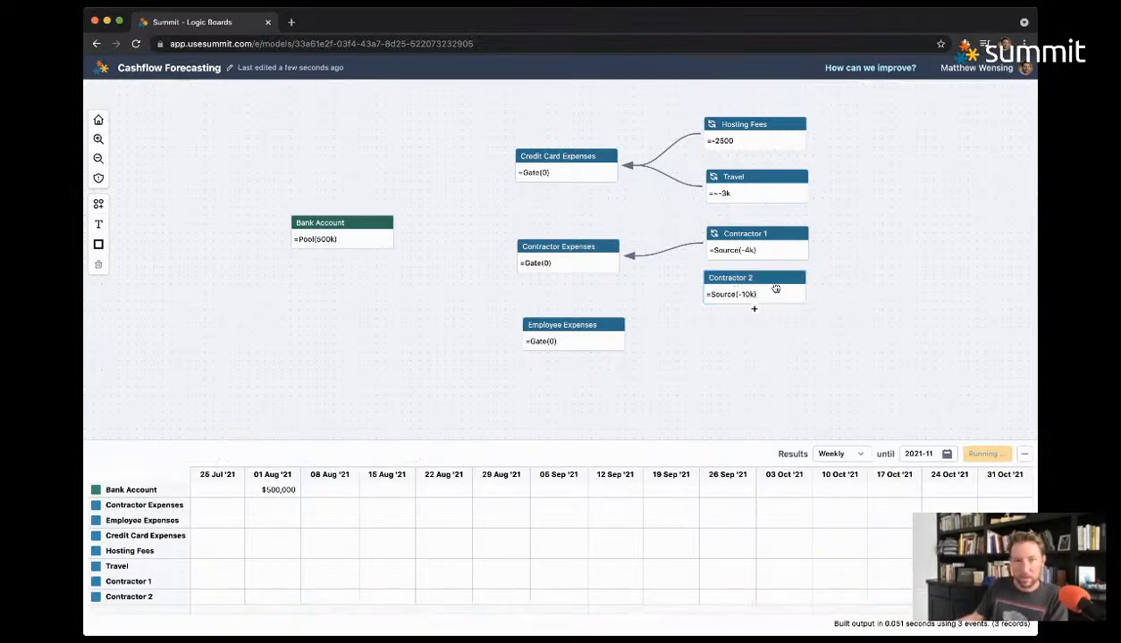
Step: Make Contractor 2 repeat biweekly and connect it to the Contractor Expenses gate
click(775, 288)
click(931, 90)
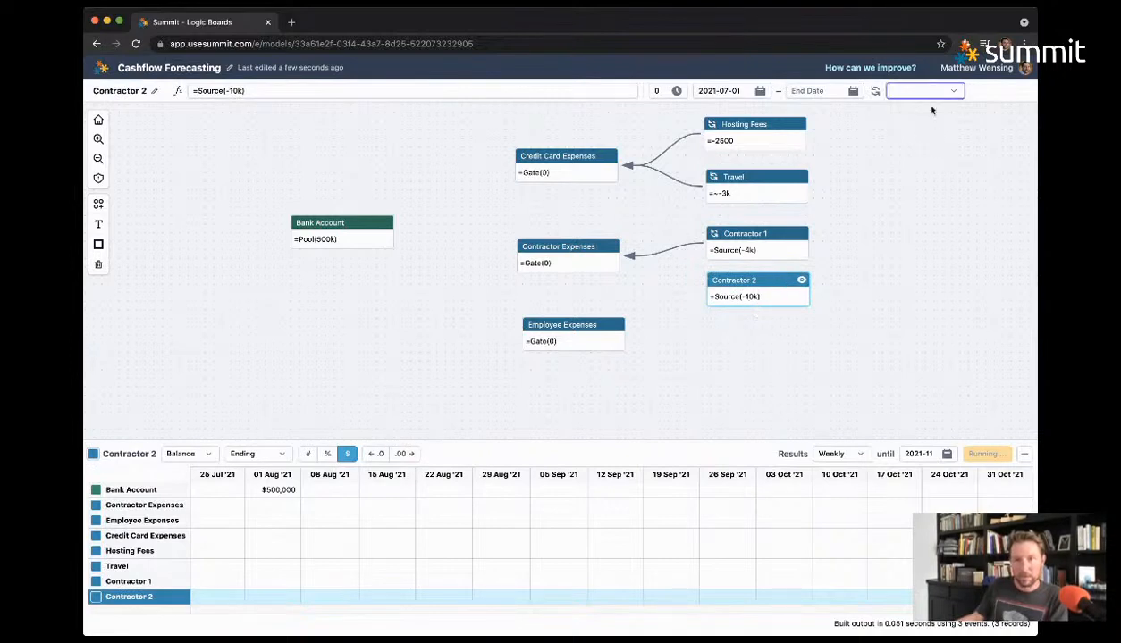
click(794, 340)
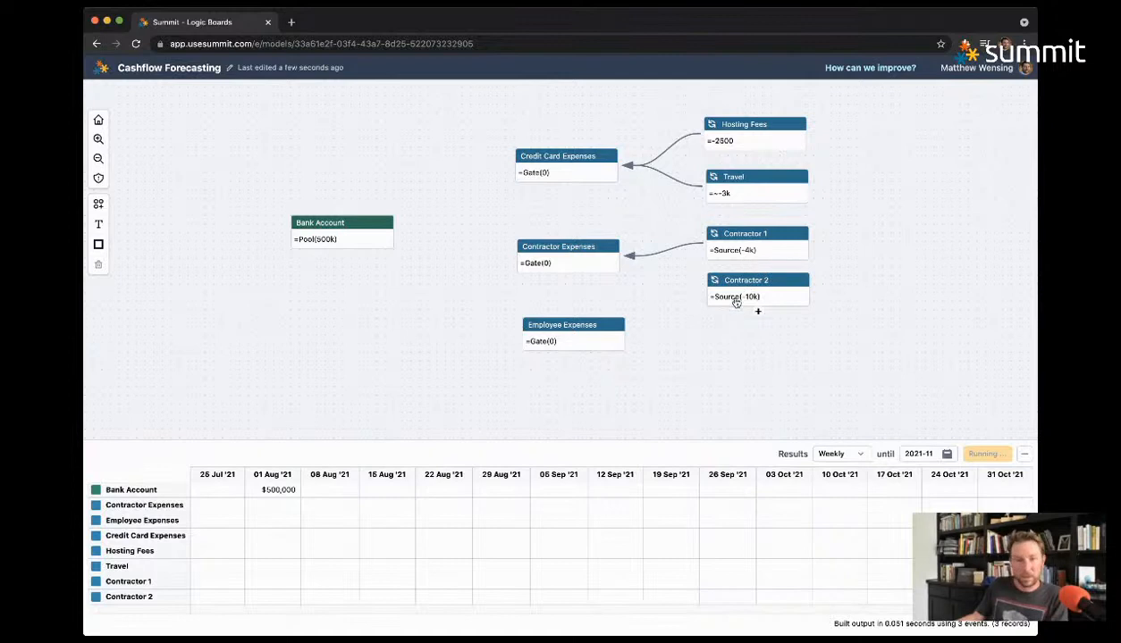
drag(758, 312, 605, 262)
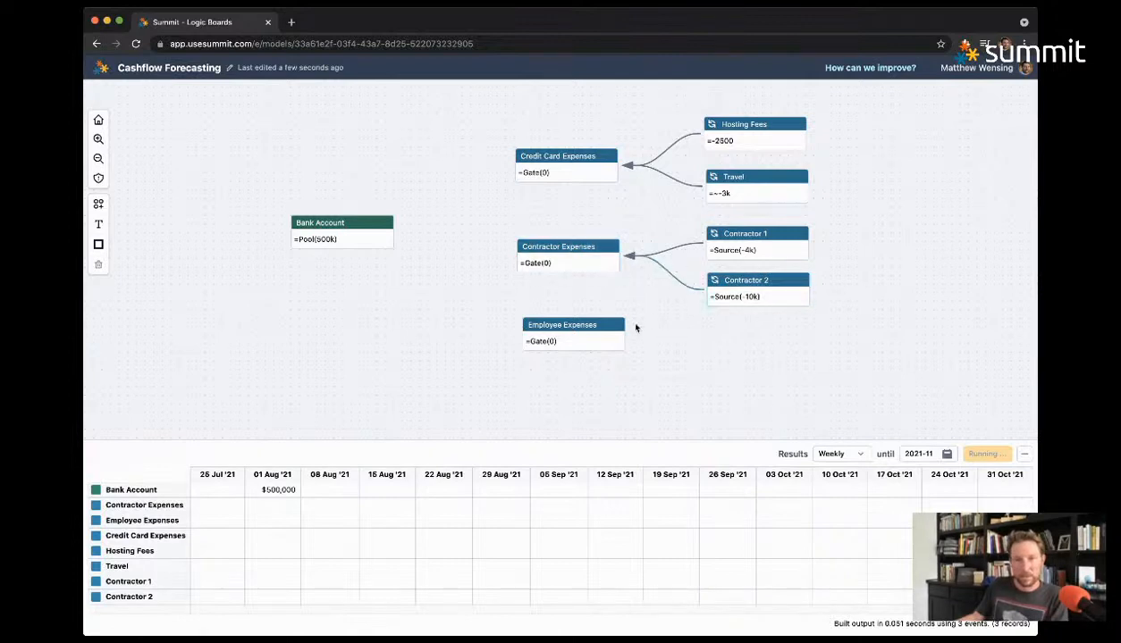
click(573, 250)
Step: Compare the start dates of the Contractor 2, Contractor 1, Travel and Hosting Fees events
click(739, 278)
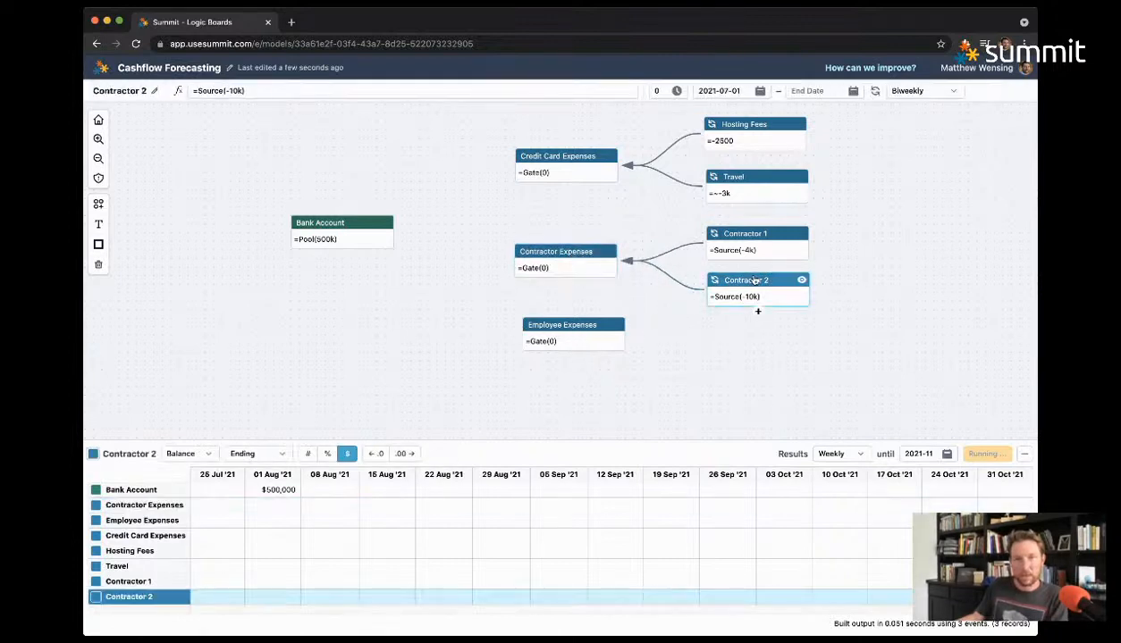
click(731, 90)
click(725, 90)
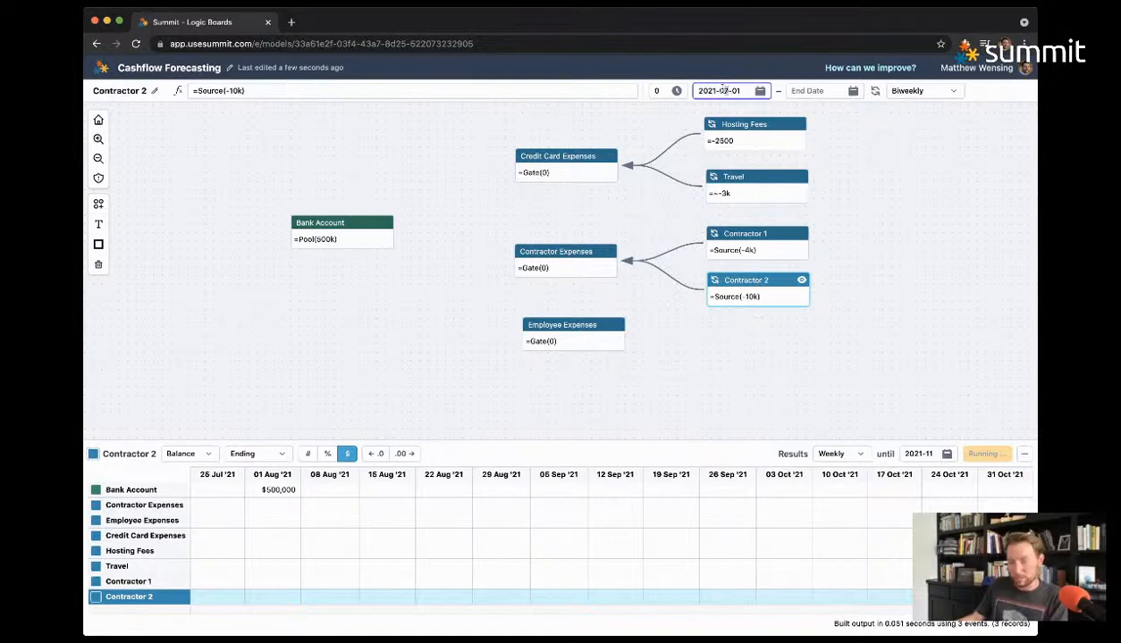
click(771, 234)
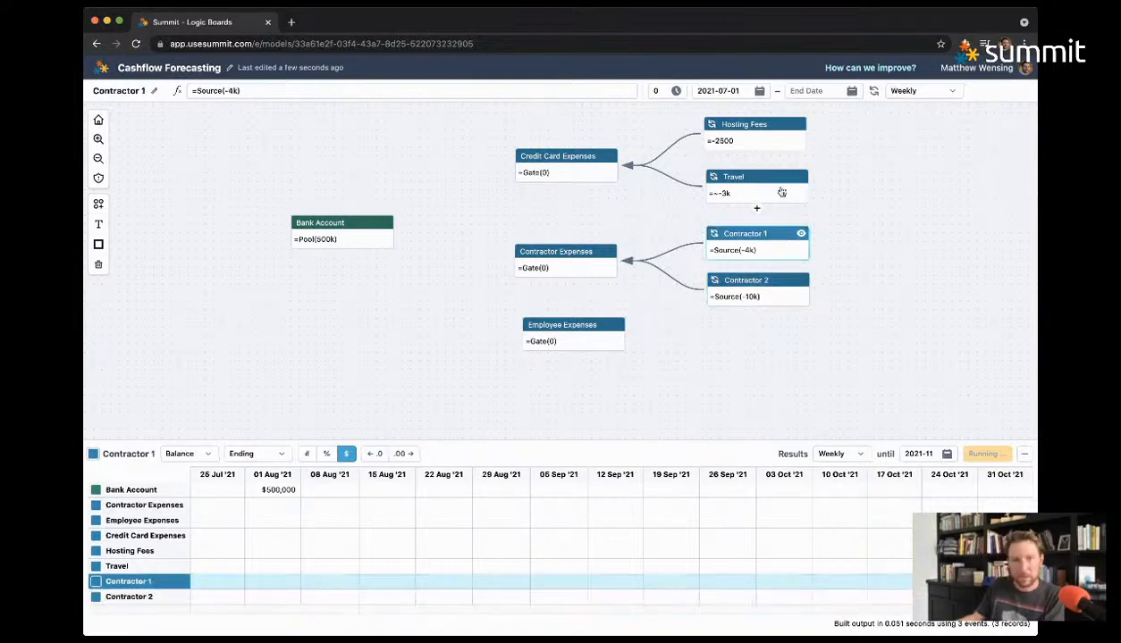
click(725, 91)
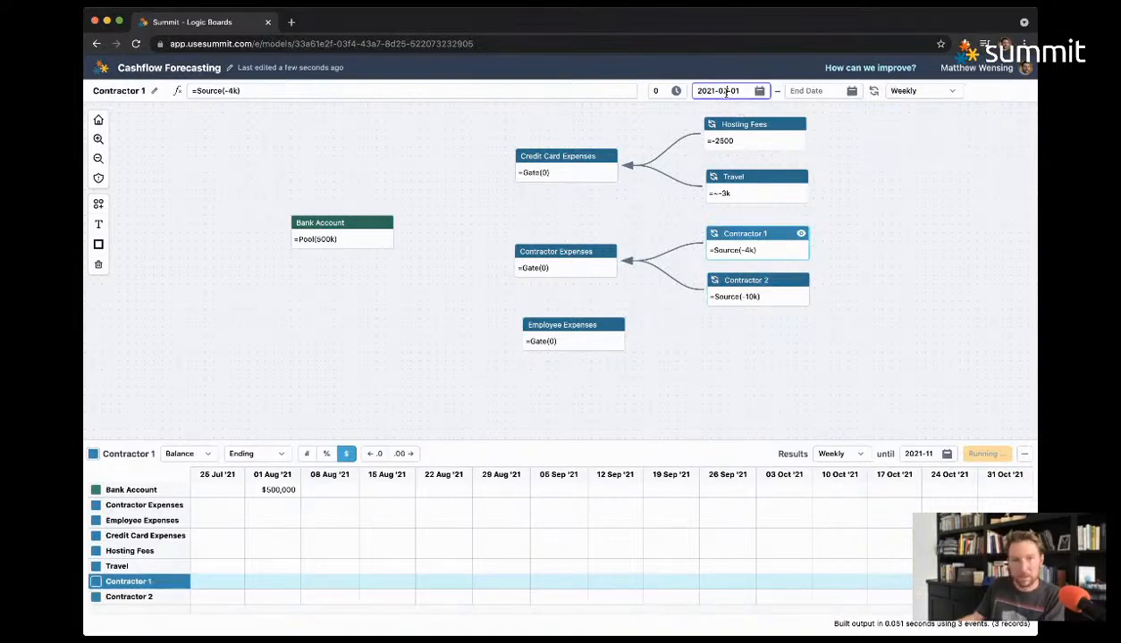
click(752, 177)
click(751, 125)
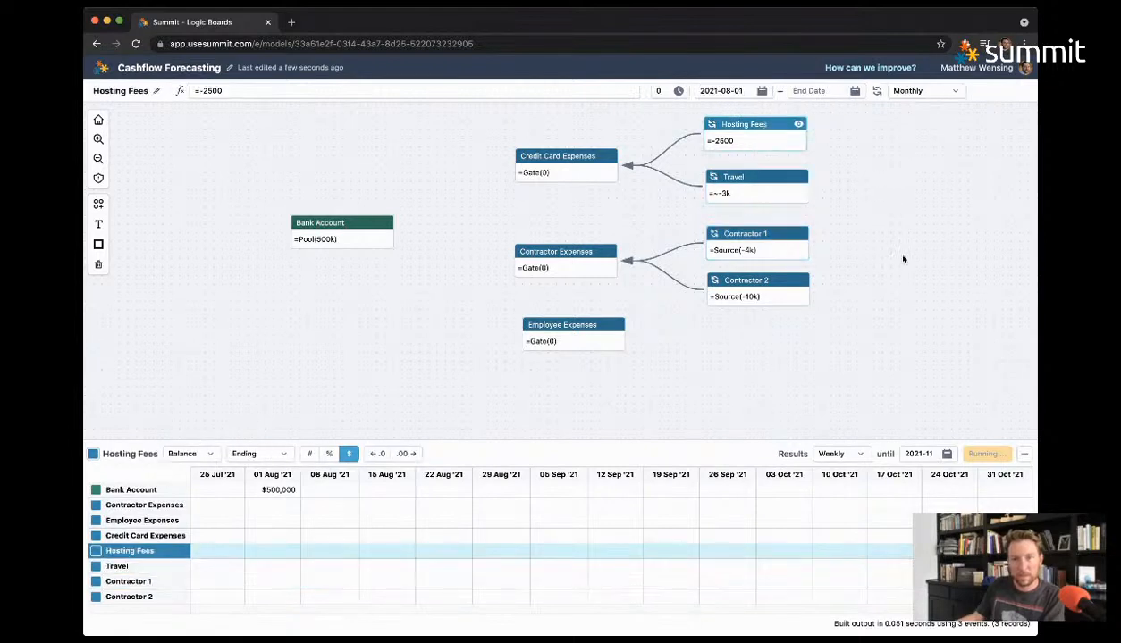
click(773, 288)
click(758, 243)
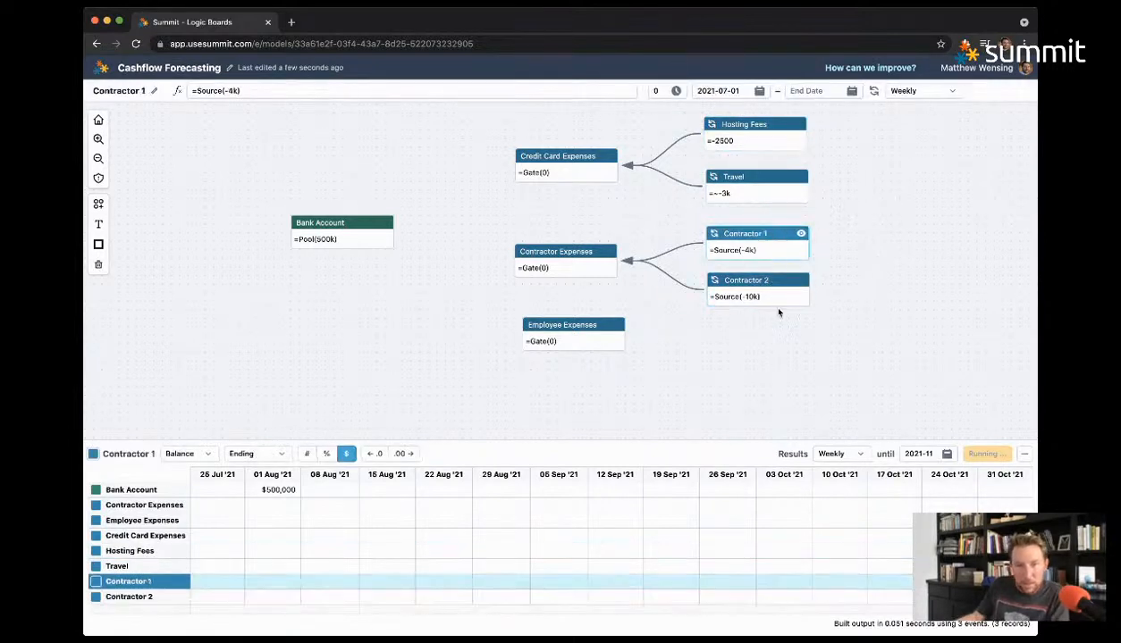
Step: Lower Contractor 2 slightly beneath Contractor 1 and set its dates to run from 2021-08-01 to 2021-09-01
drag(761, 284, 761, 292)
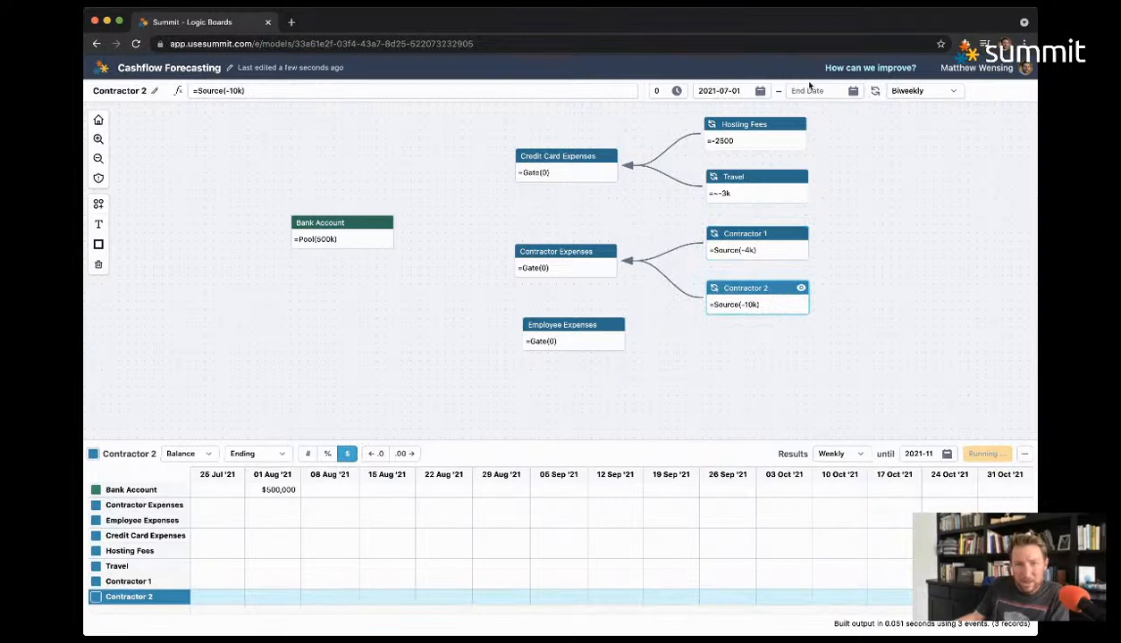
click(812, 91)
text(20)
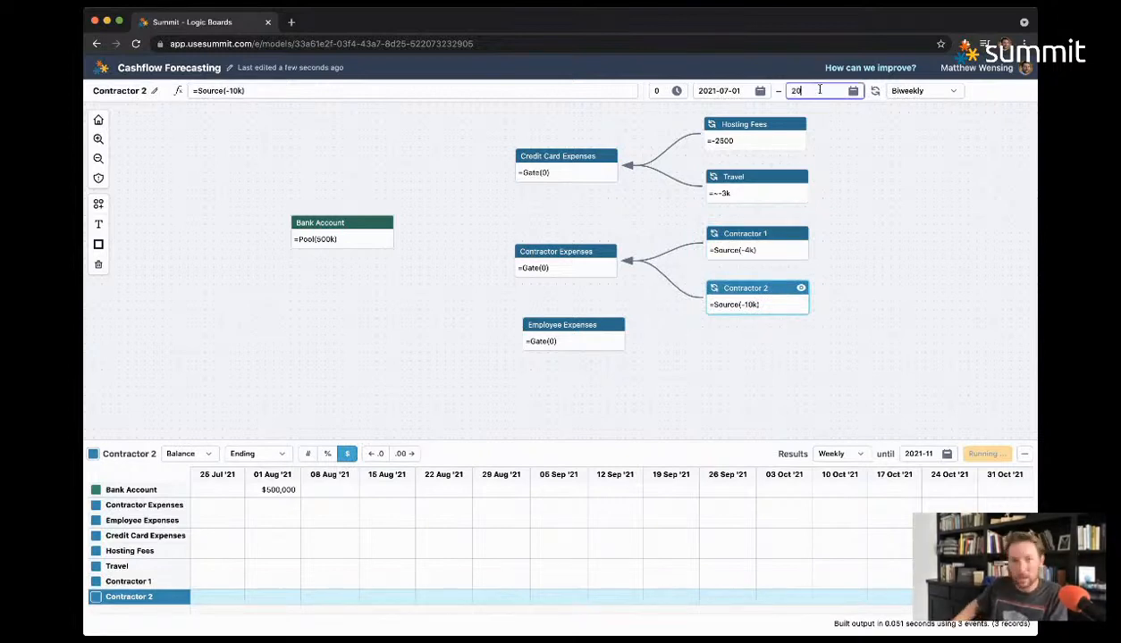
text(21)
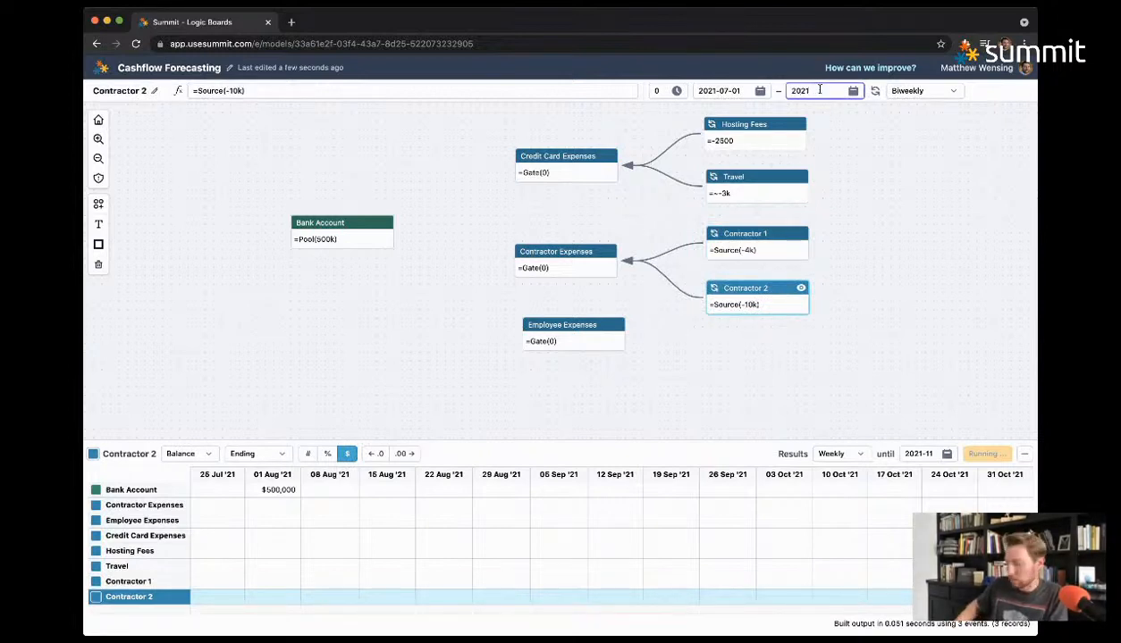
text(-11)
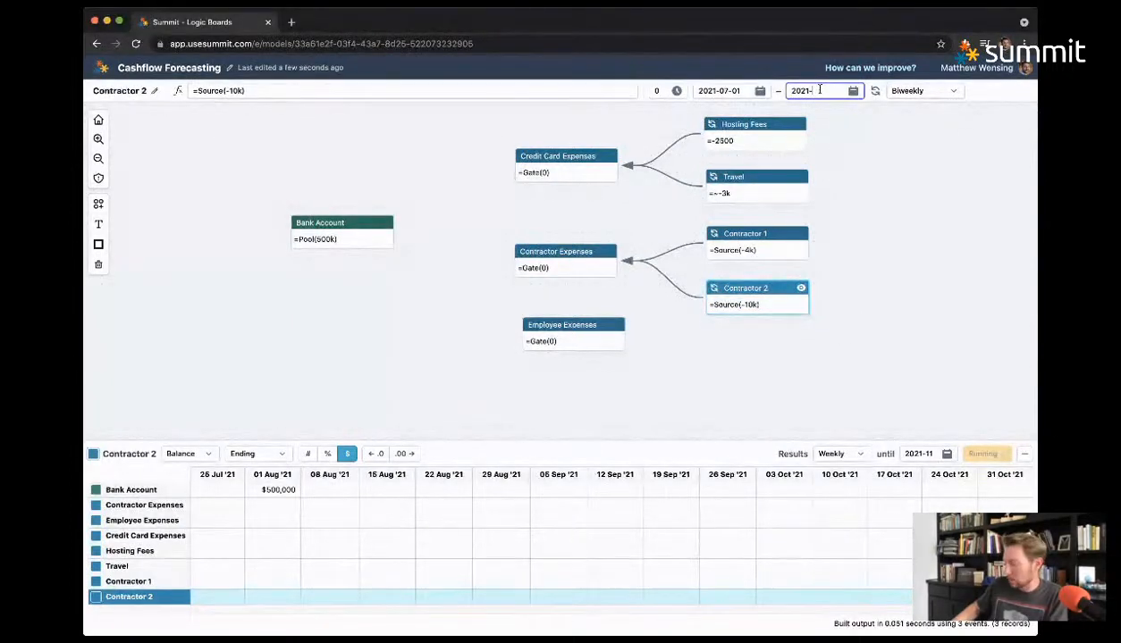
text(09-01)
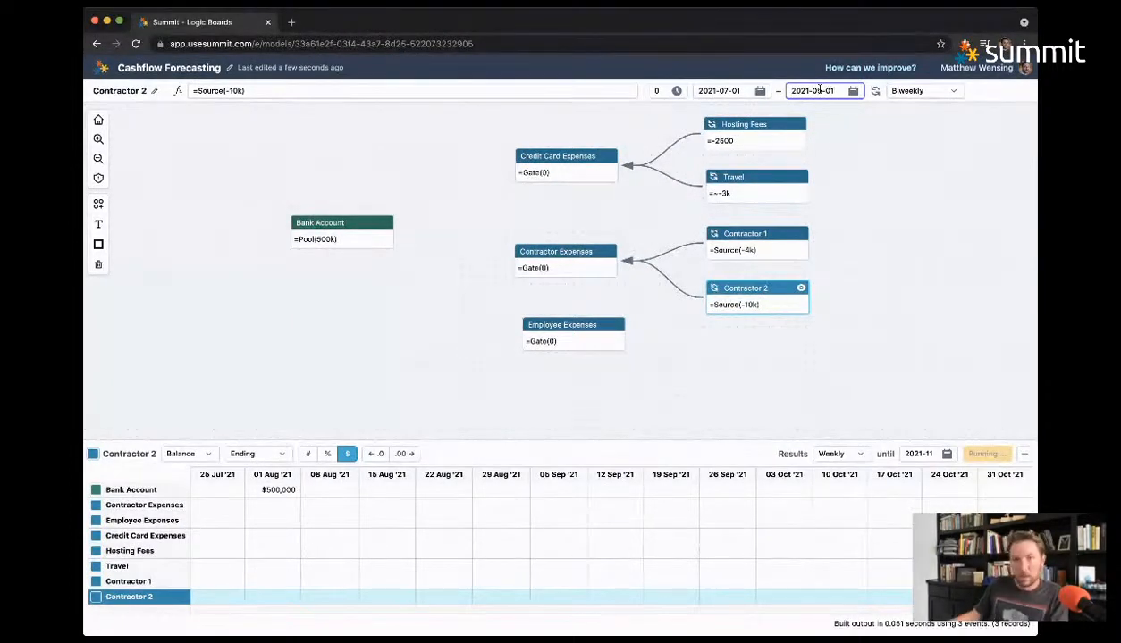
click(846, 204)
click(782, 300)
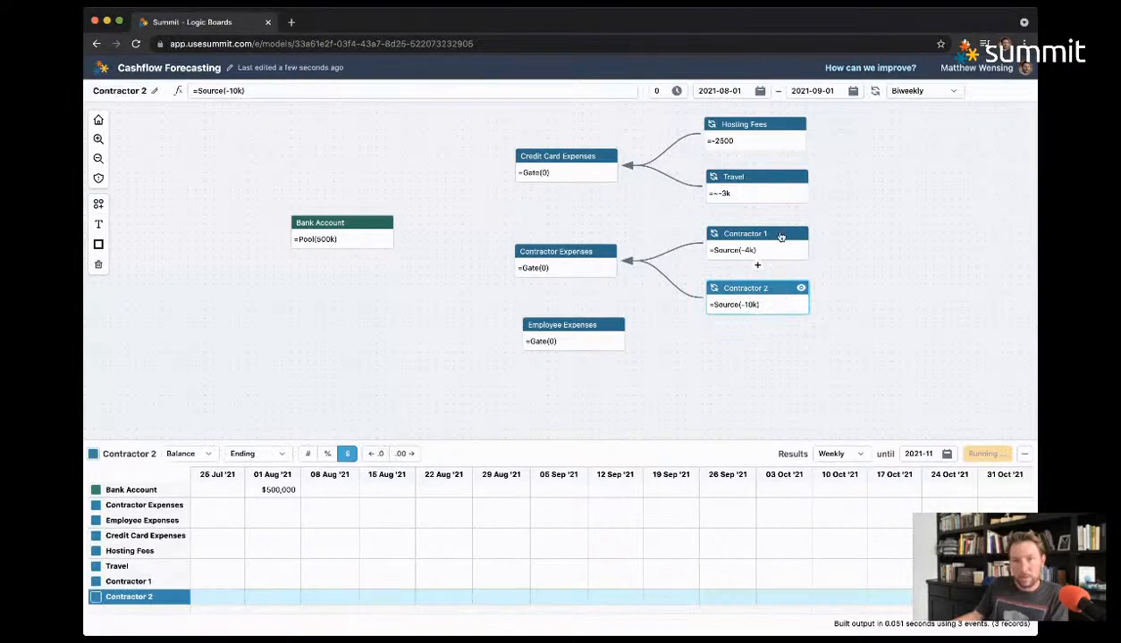
Step: Reload the board page and run the weekly forecast
click(765, 232)
click(899, 286)
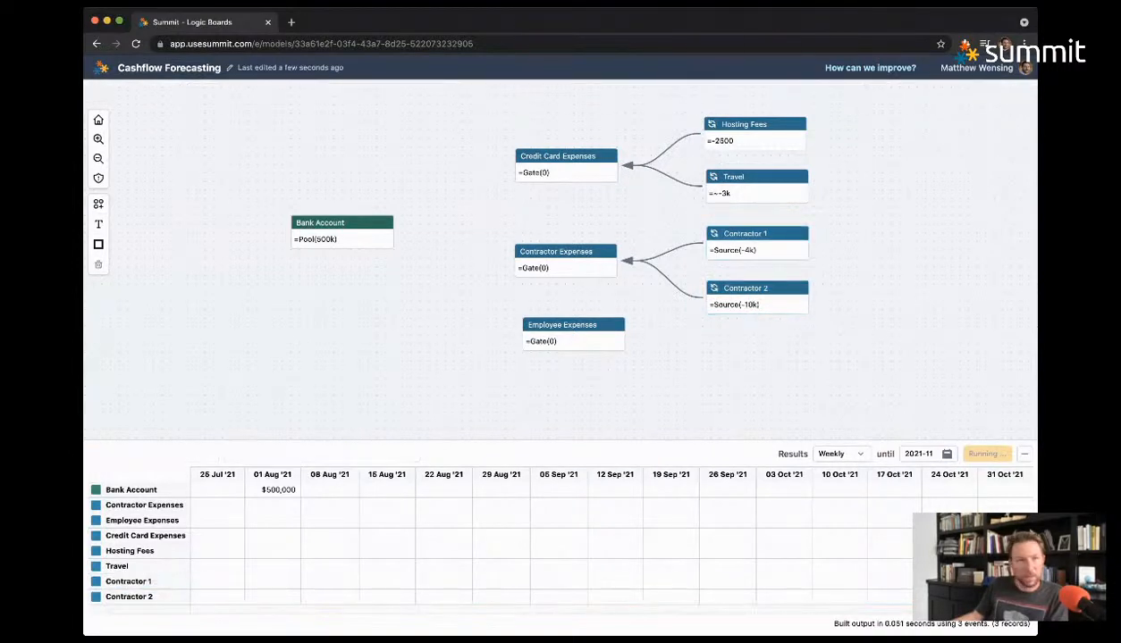
click(137, 43)
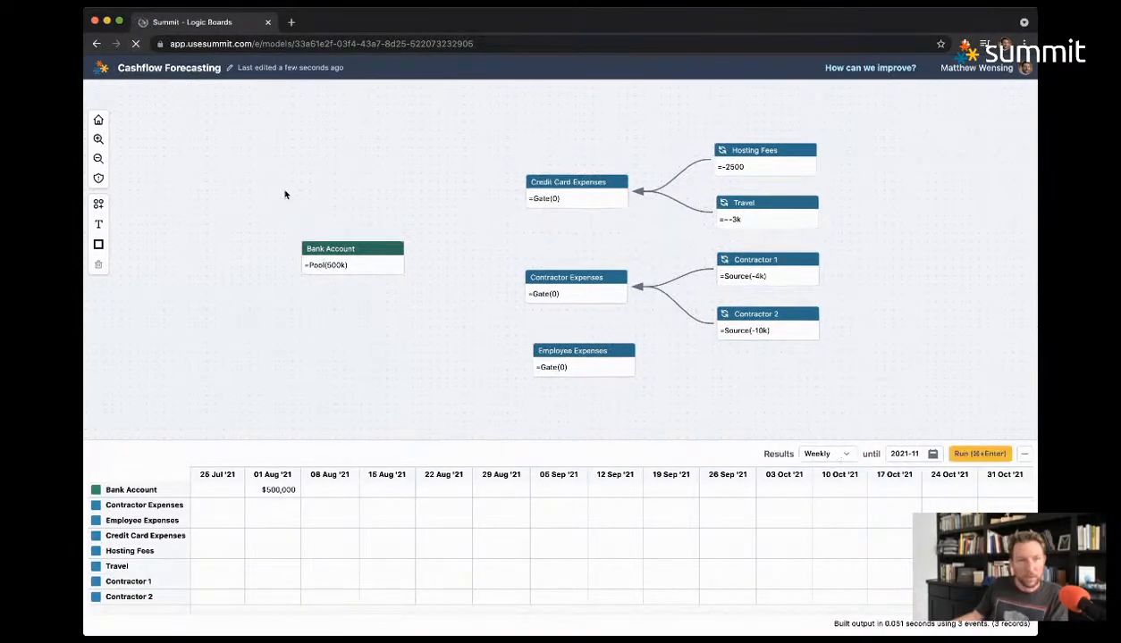
click(980, 455)
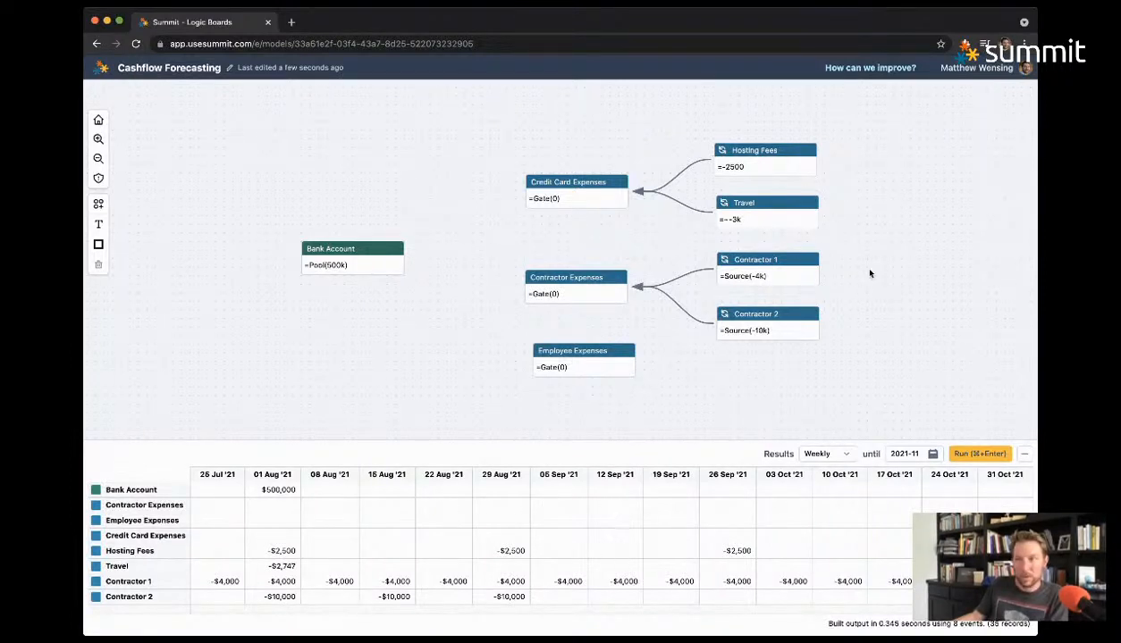
Step: Move the Credit Card, Contractor and Employee Expenses gates slightly lower to line up with their source events
drag(577, 184, 588, 197)
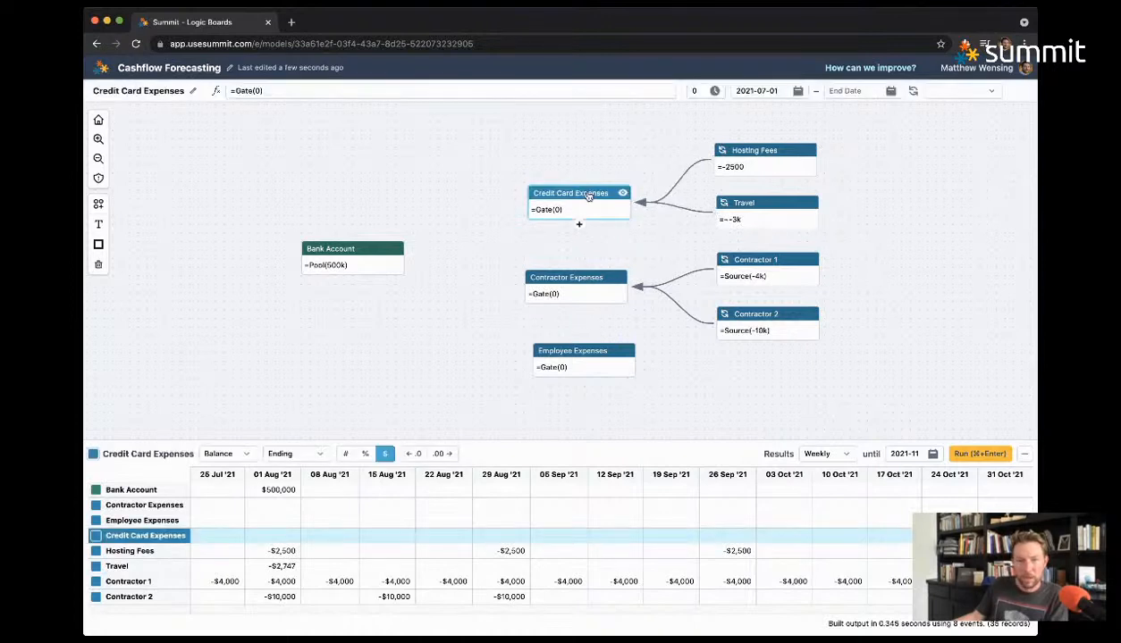
drag(591, 278, 599, 283)
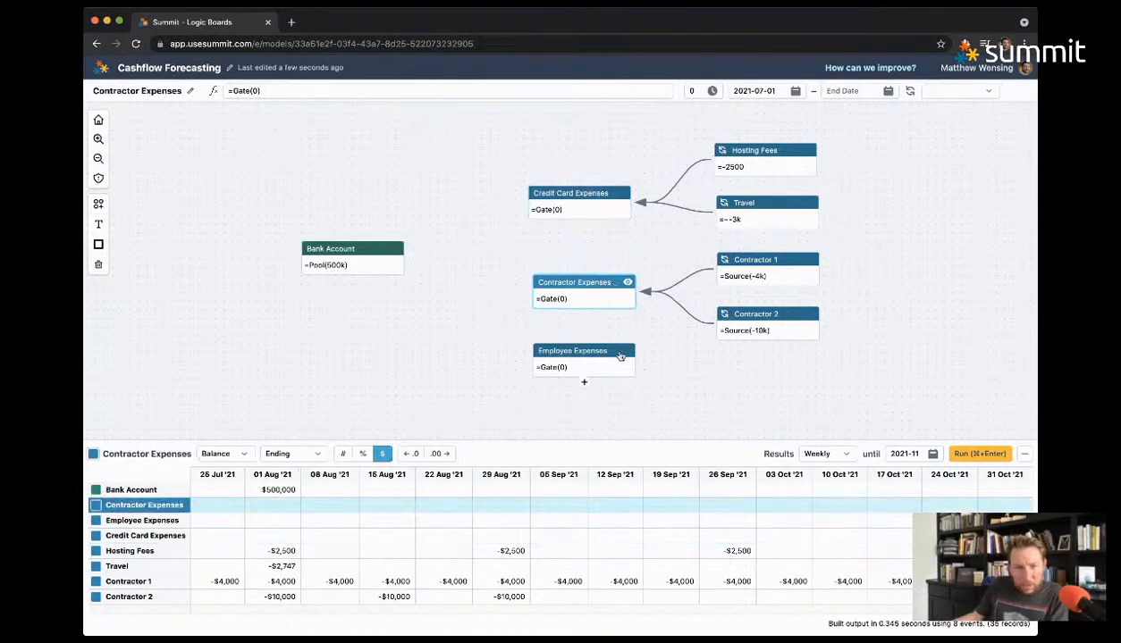
drag(619, 356, 621, 370)
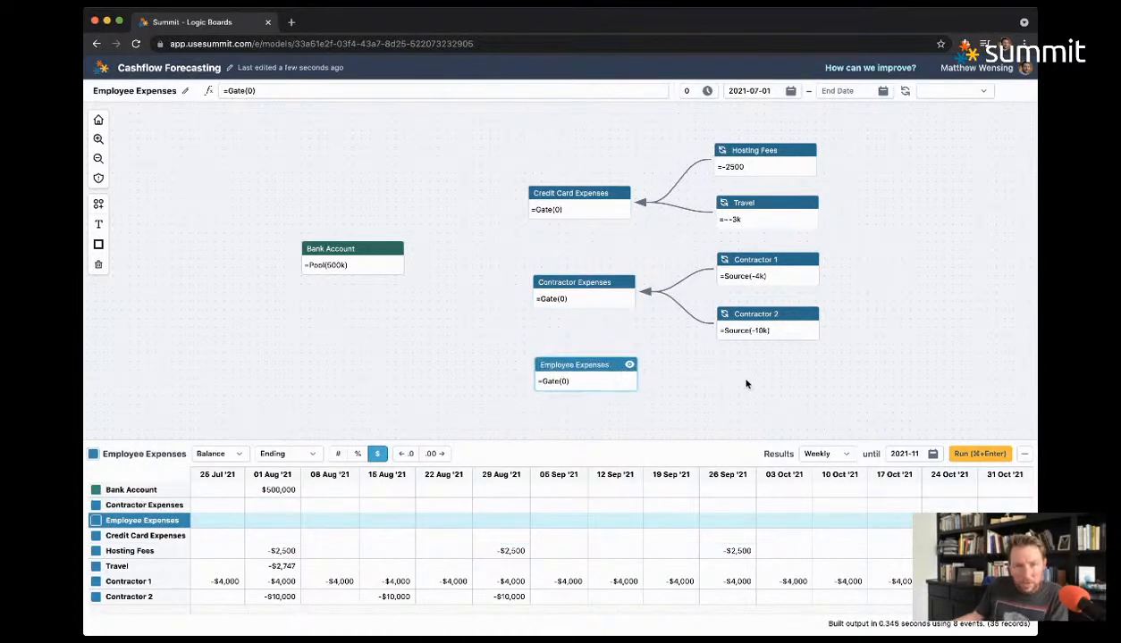
Step: Add an event named All HR below Contractor 2 with the formula =Source(-40k)
double_click(746, 385)
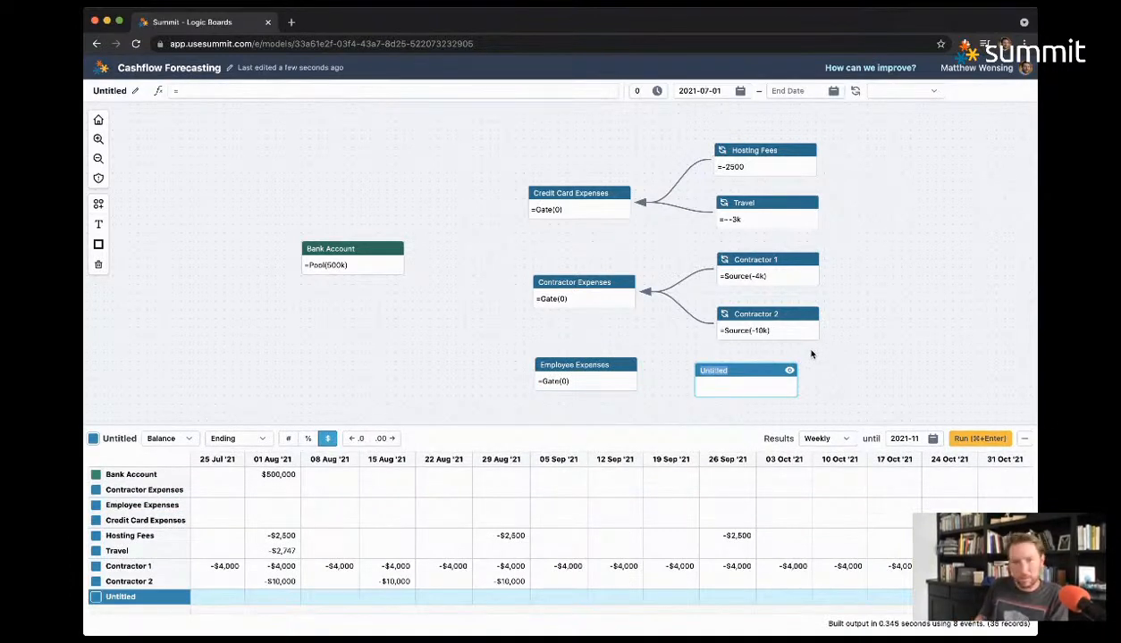
text(Em)
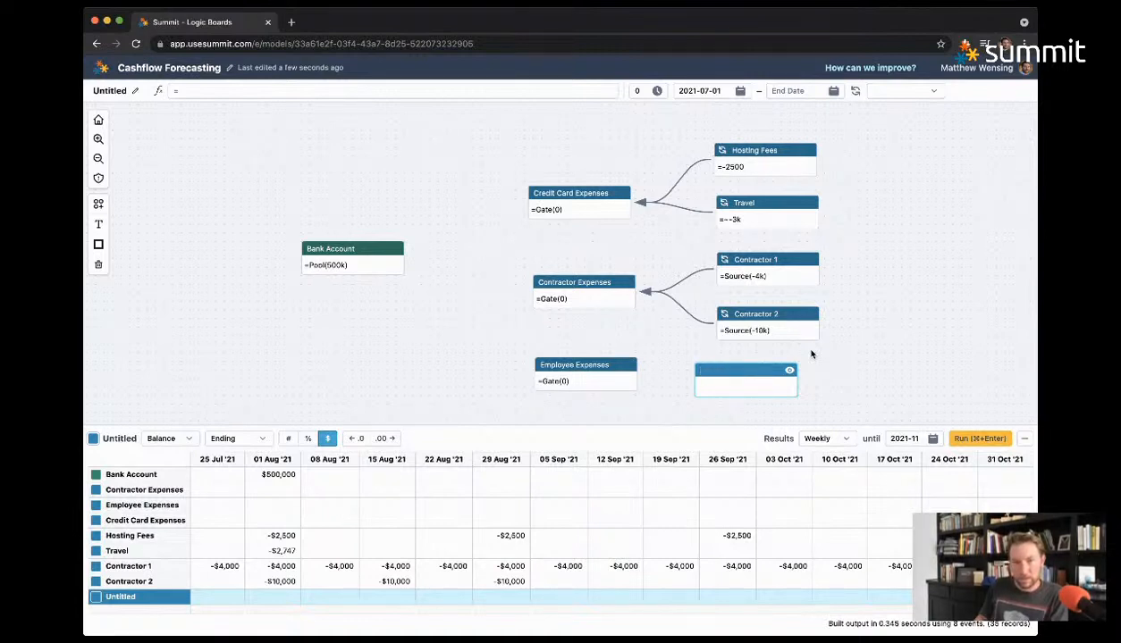
text(All HR)
key(Return)
text(Source(-)
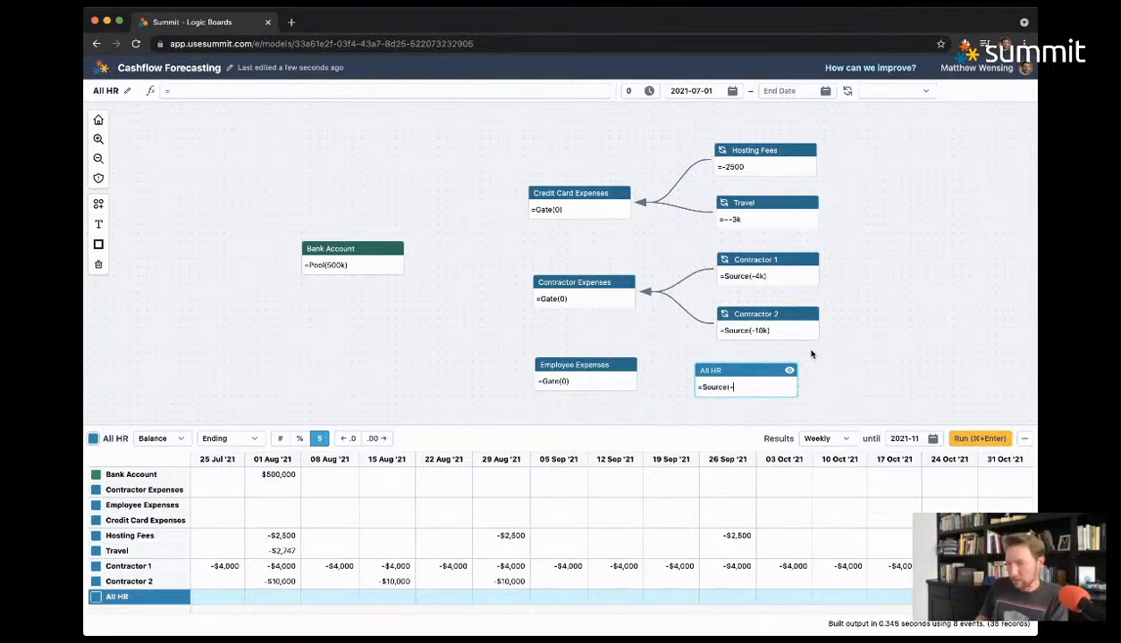
text(40k))
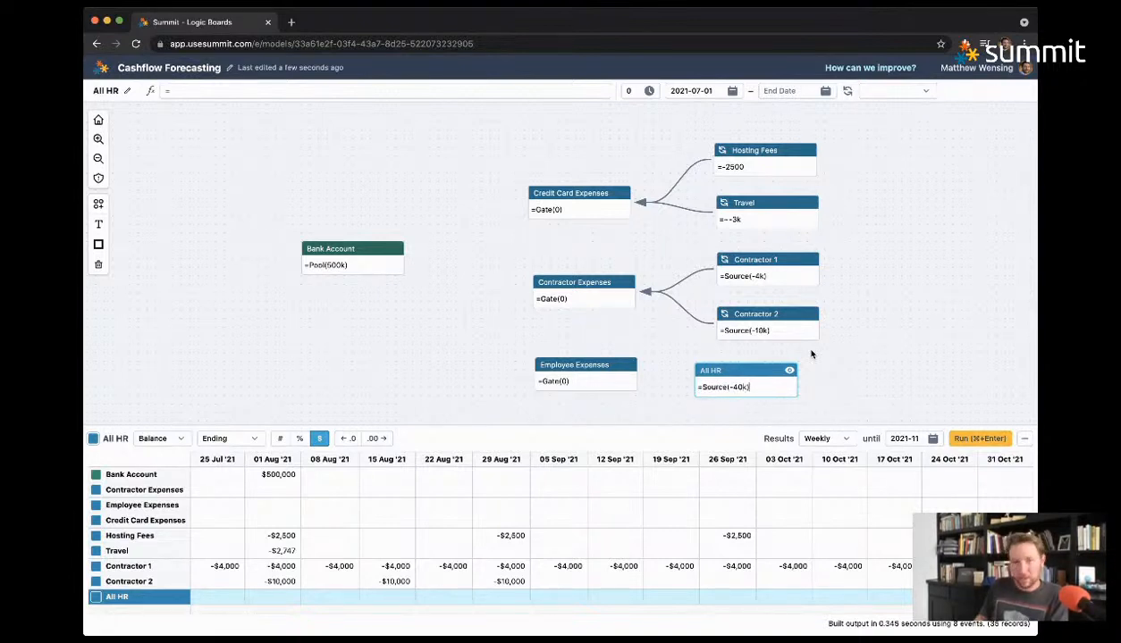
Step: Delete the All HR event
click(890, 367)
click(779, 383)
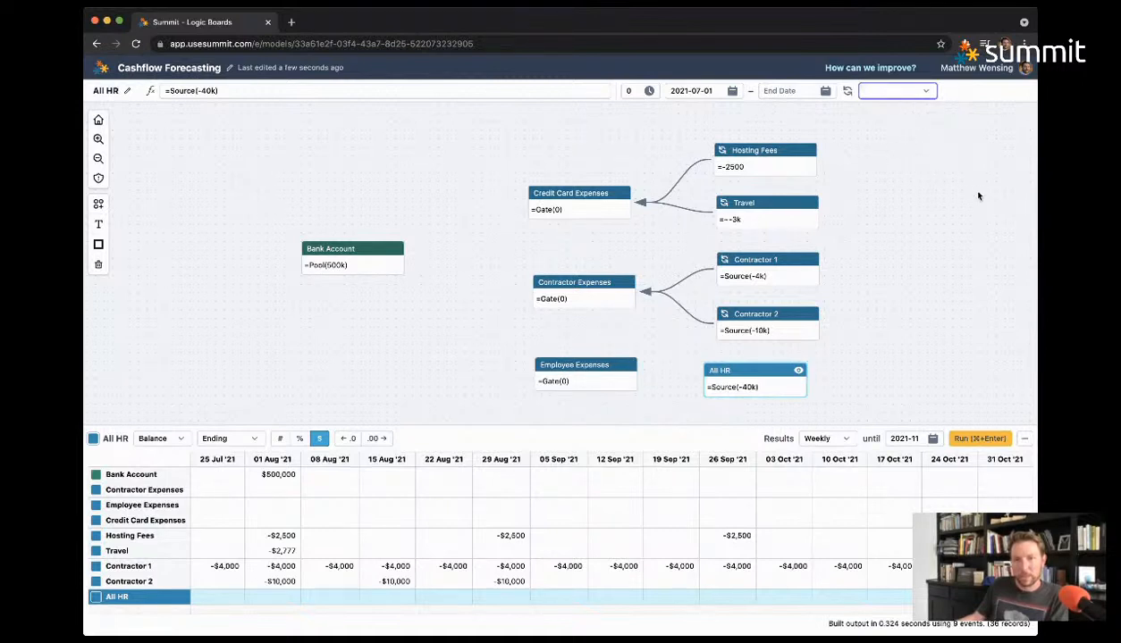
key(Delete)
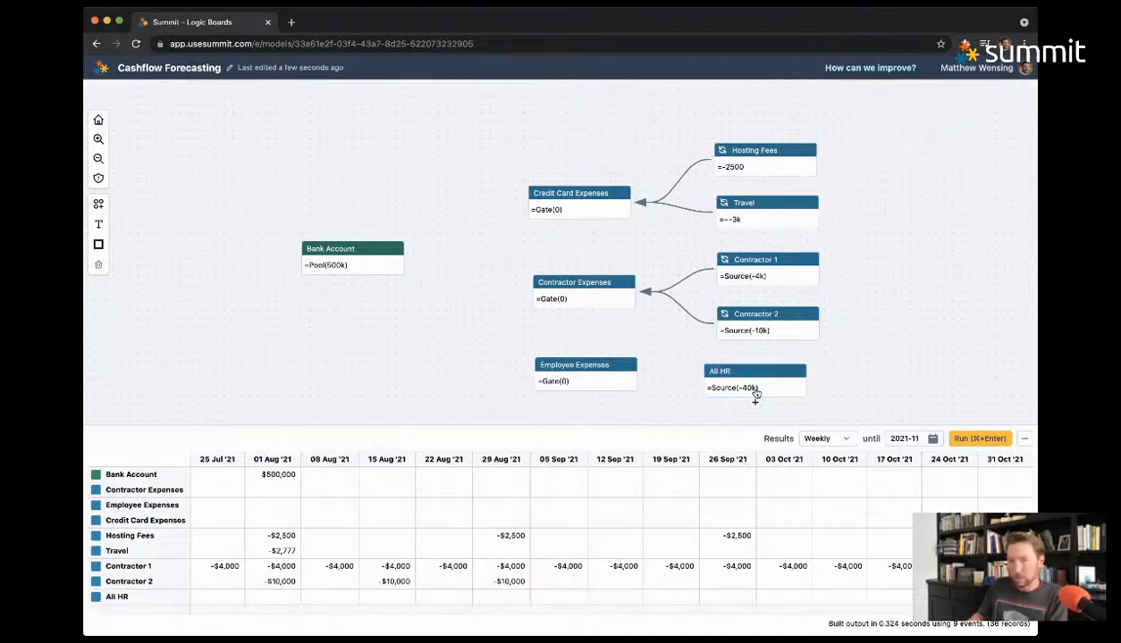
Step: Add an event named HR beside the Employee Expenses gate with the formula =Source(-20k)
mouse_move(585, 373)
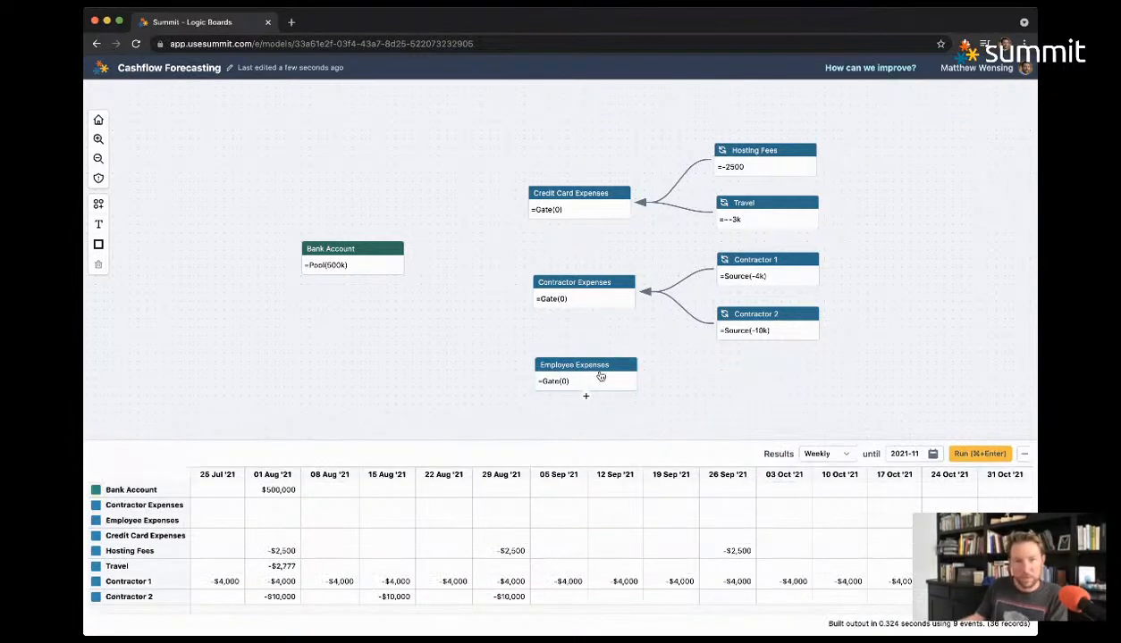
click(587, 381)
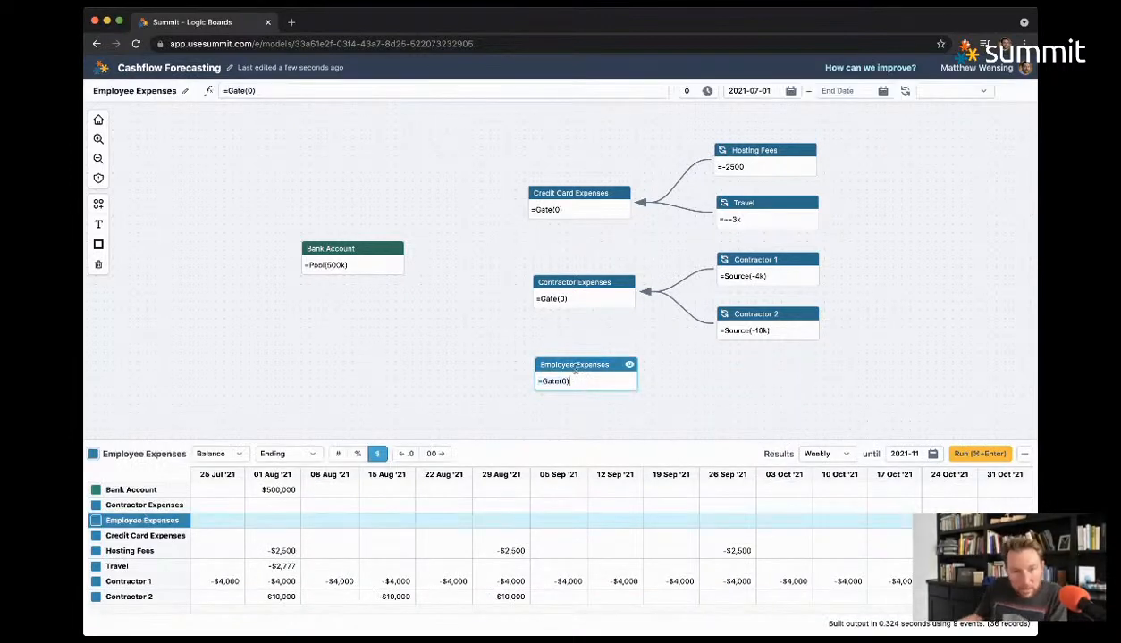
double_click(723, 365)
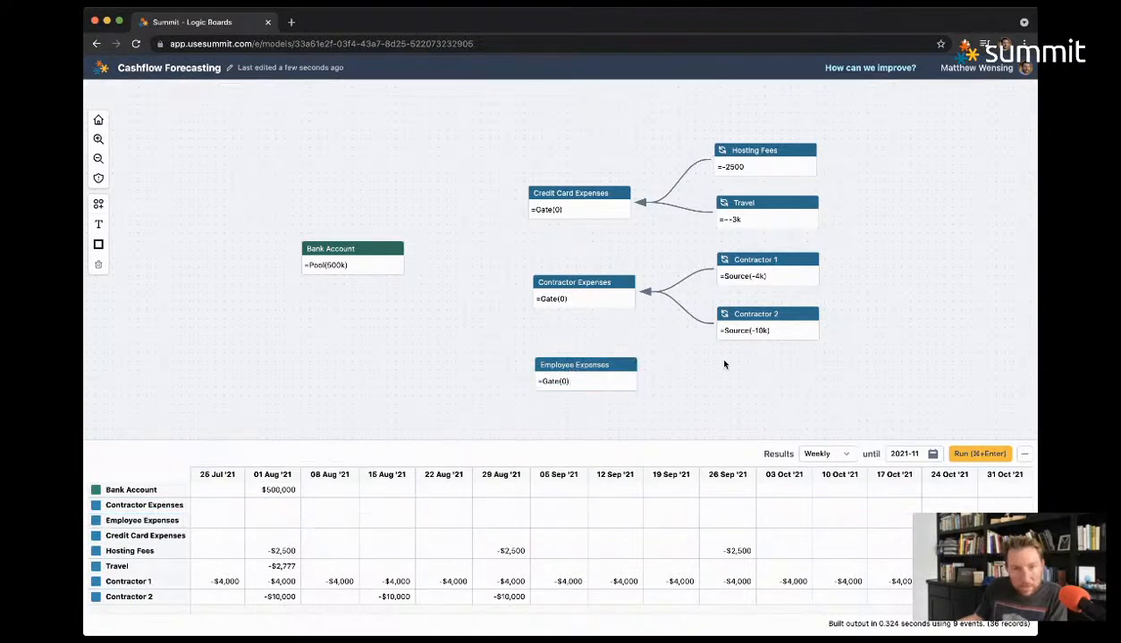
text(E)
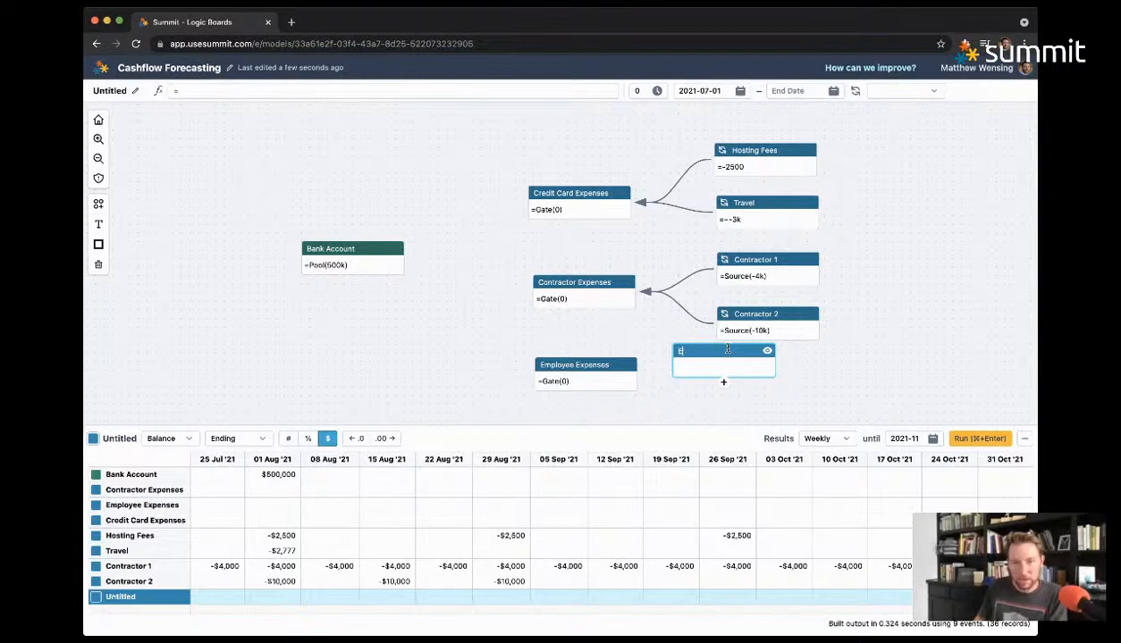
text(MploHR)
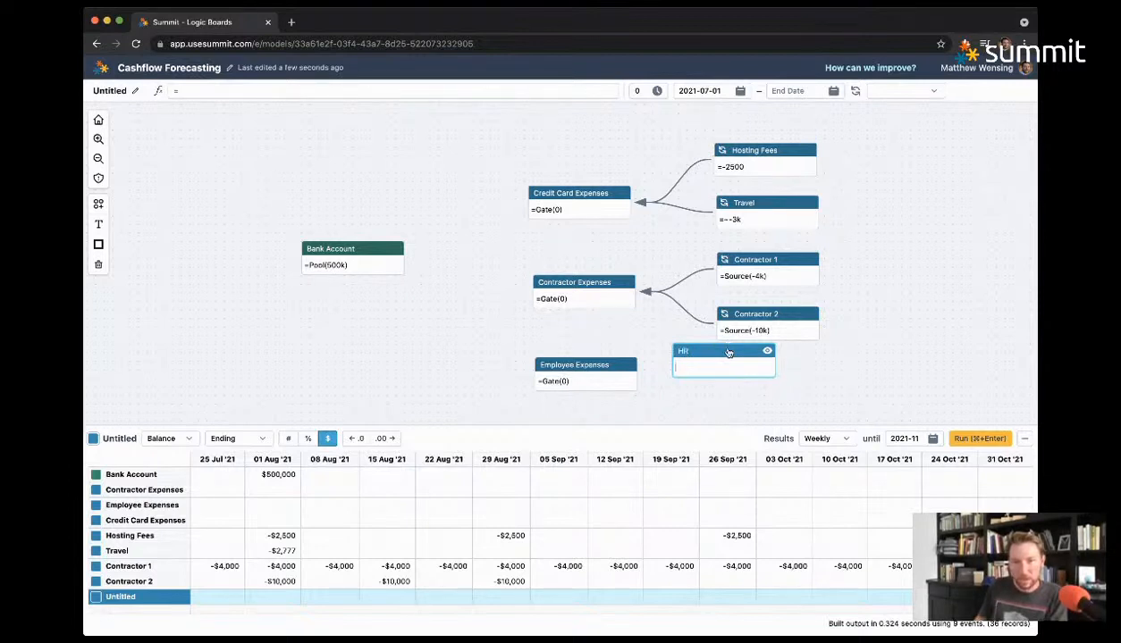
key(Return)
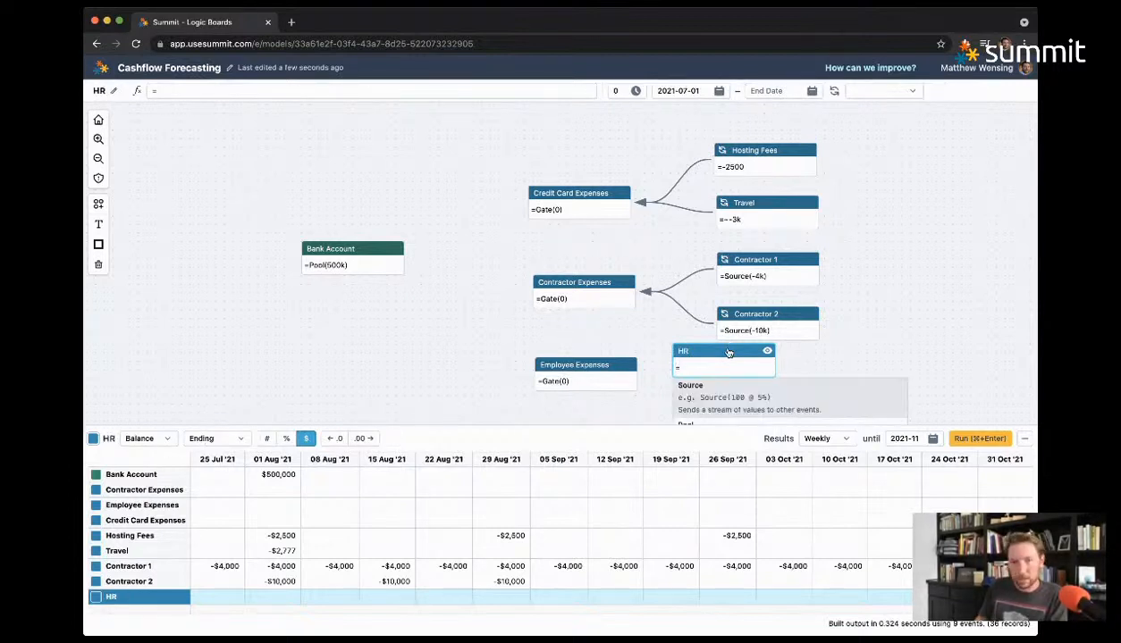
text(Source()
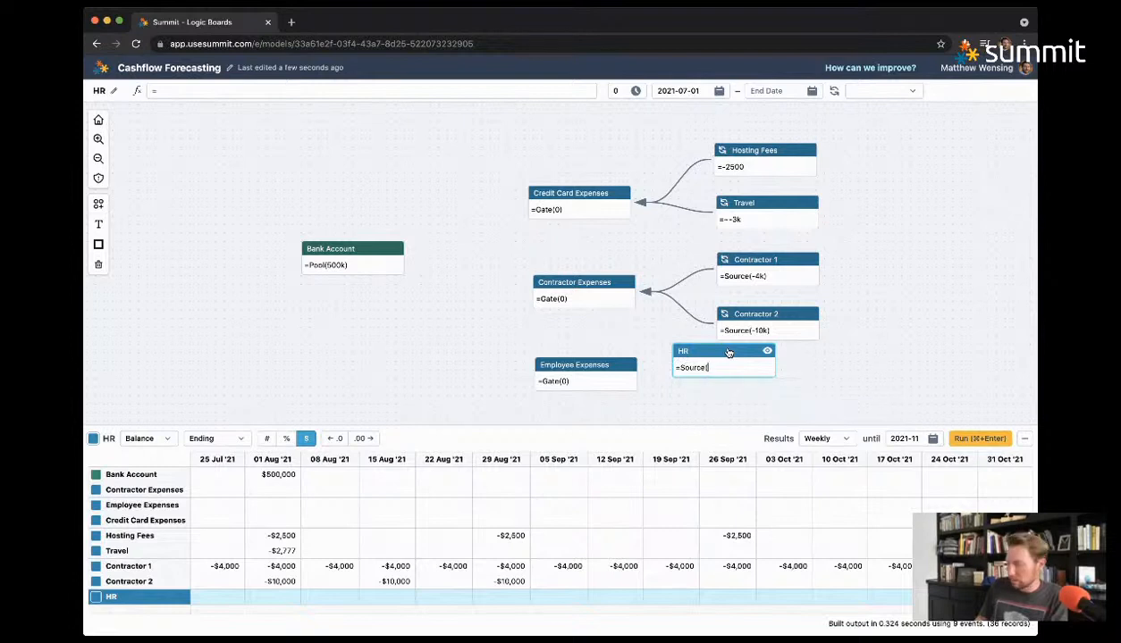
text(-20k))
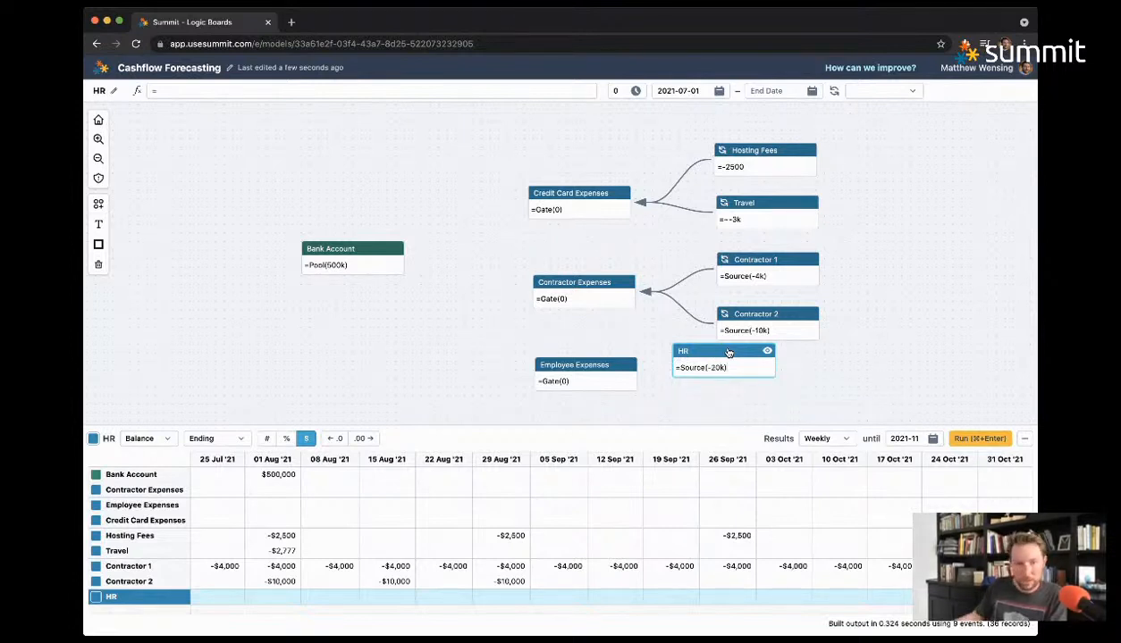
key(Return)
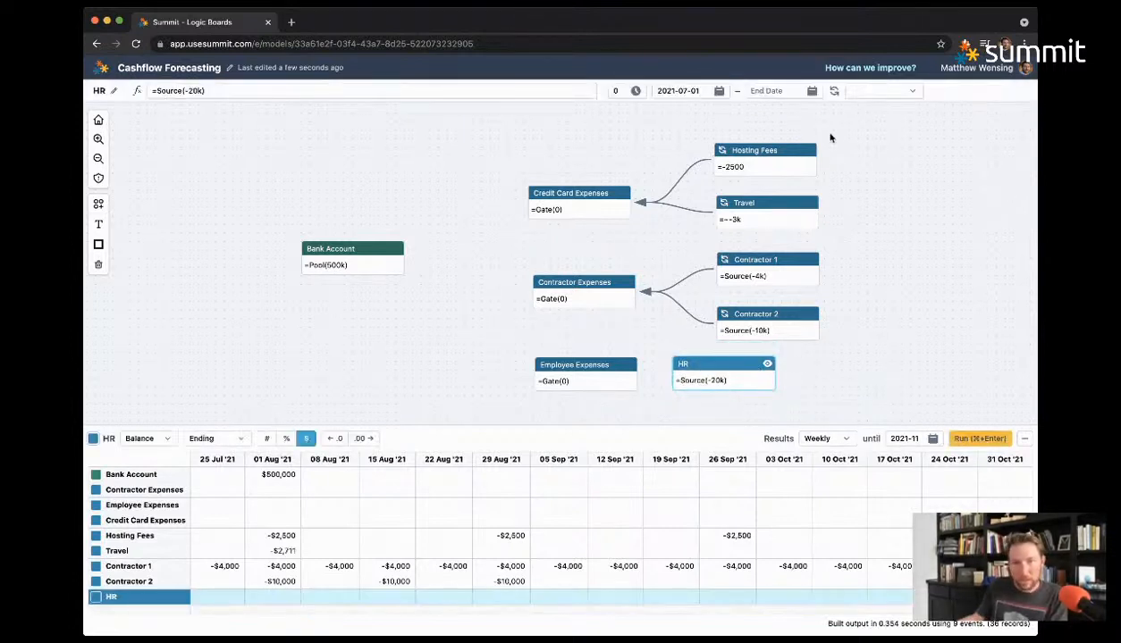
Step: Make the HR event recur semimonthly and connect it to the Employee Expenses gate, placing it below Contractor 2
click(877, 92)
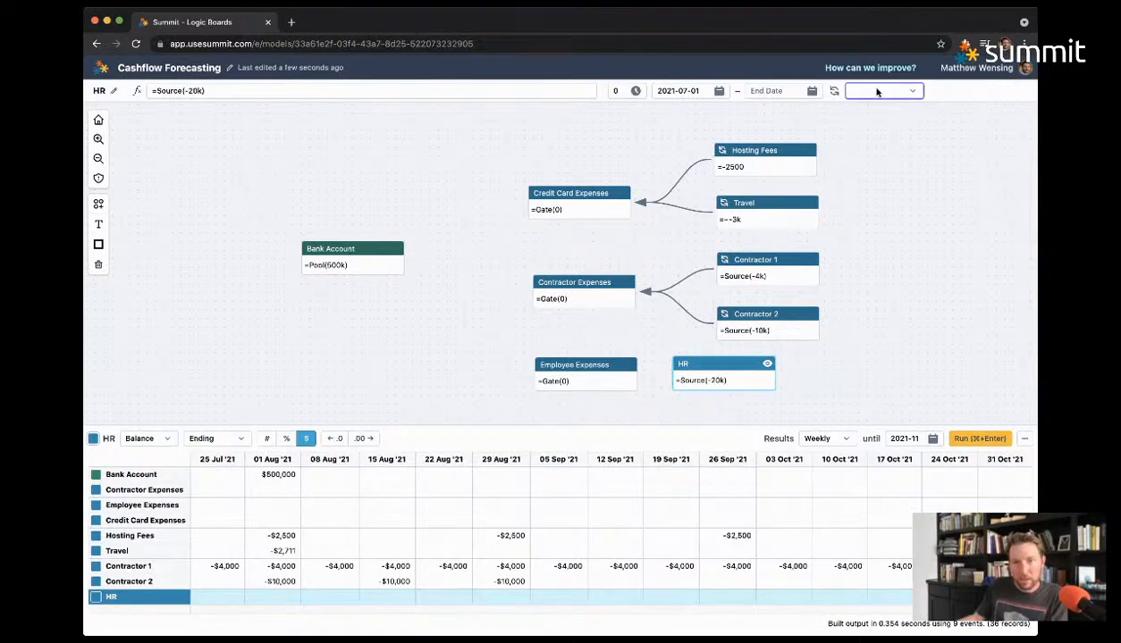
click(875, 133)
drag(722, 395, 613, 381)
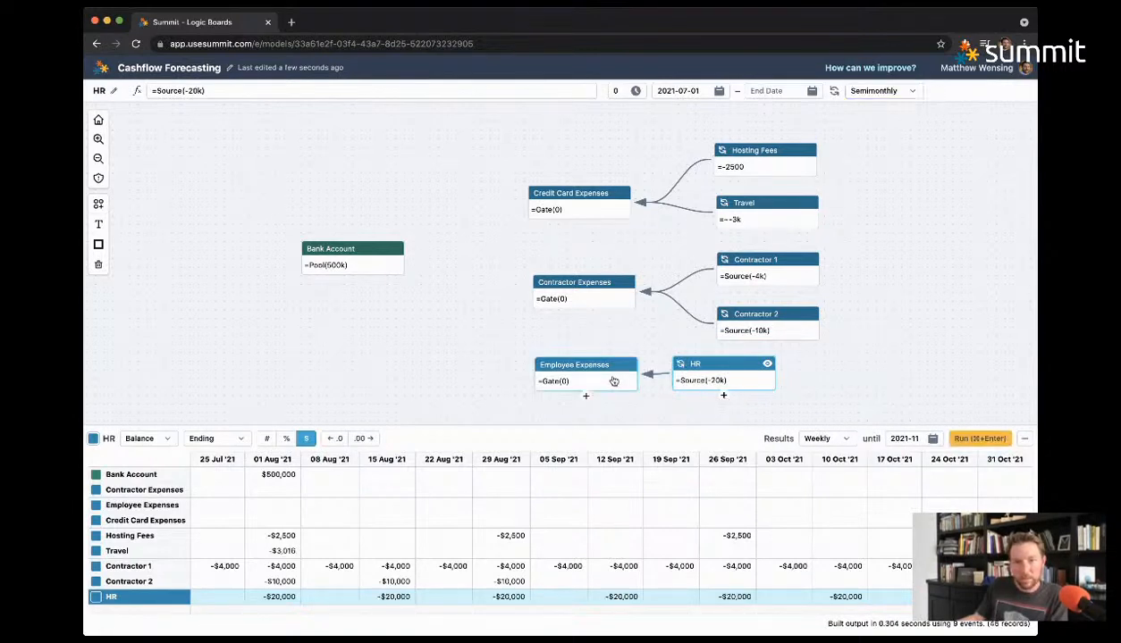
drag(738, 367, 786, 368)
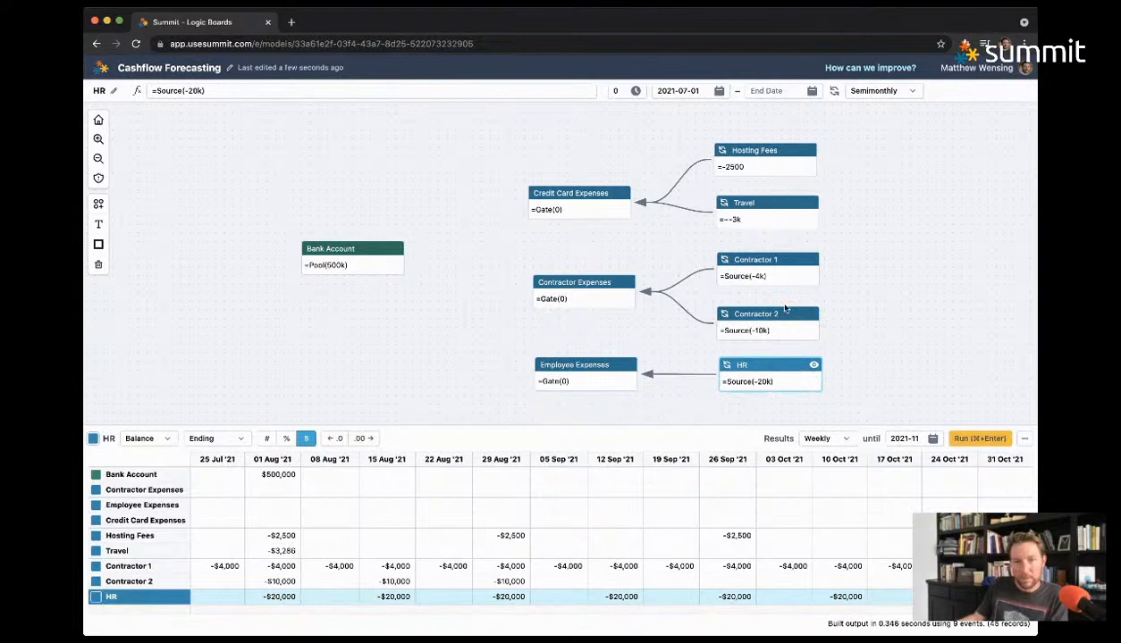
Step: Review the date and recurrence settings of Contractor 2, Contractor 1, Travel and Hosting Fees
click(757, 320)
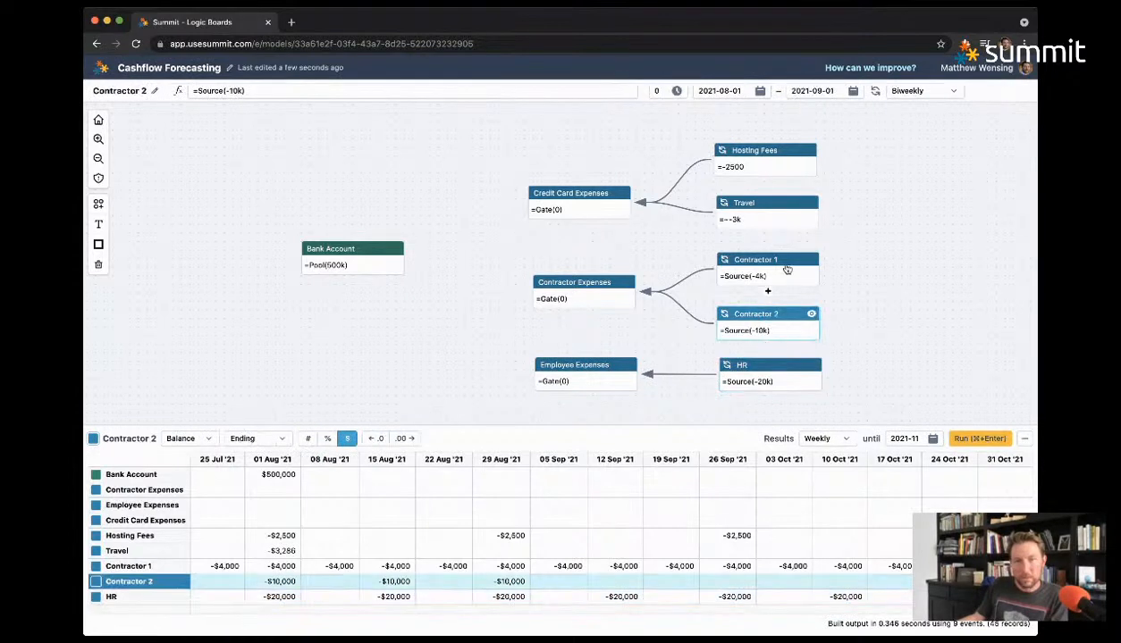
click(786, 271)
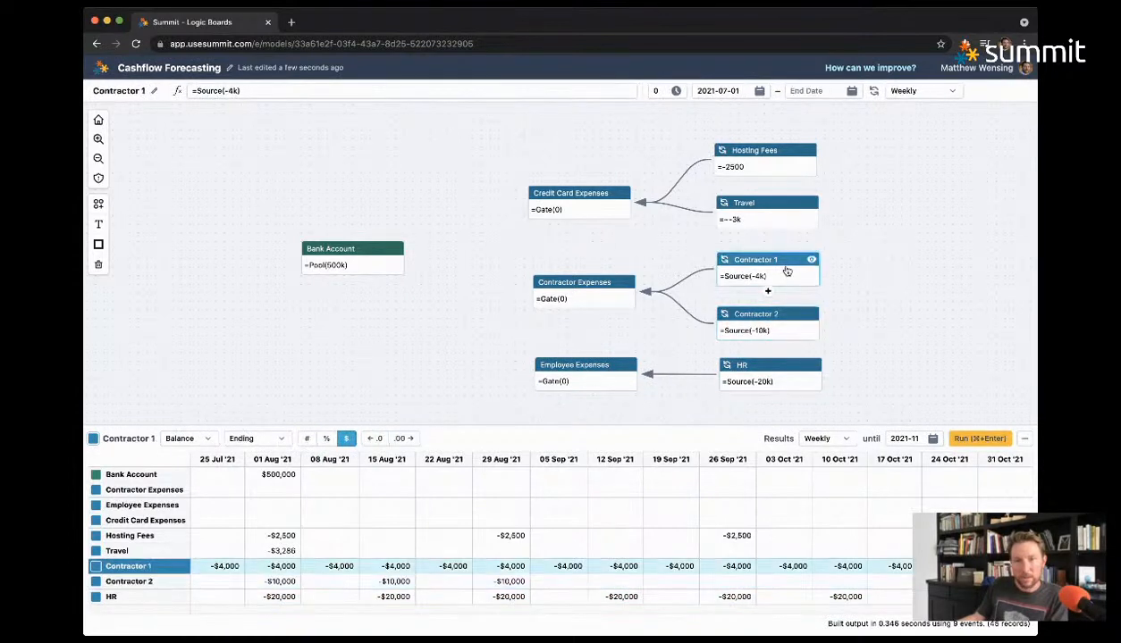
click(772, 211)
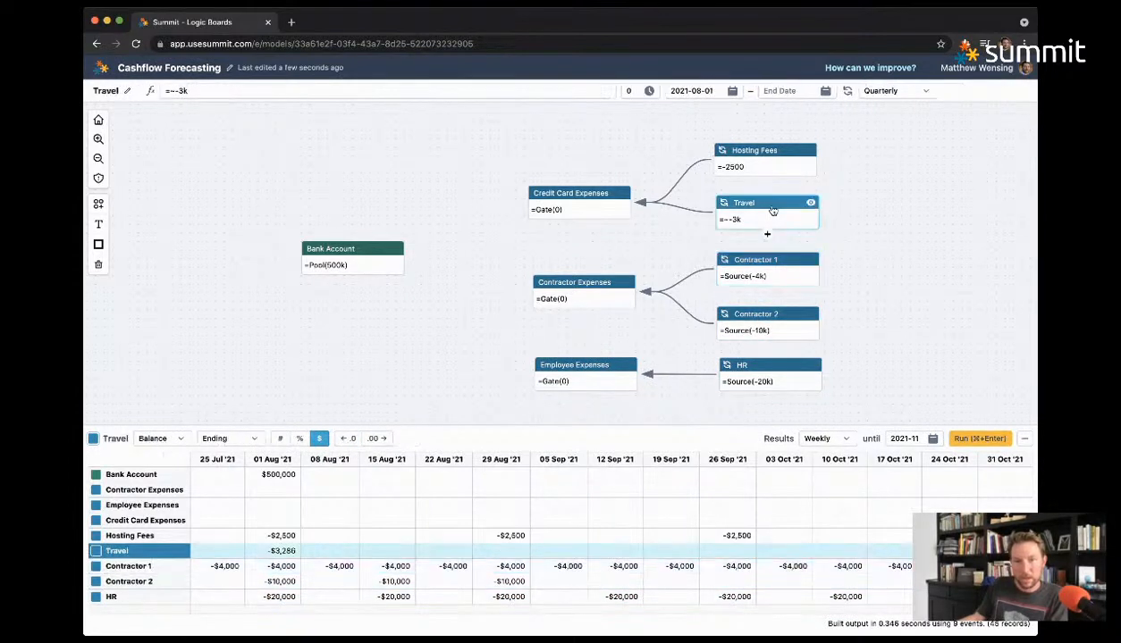
click(749, 148)
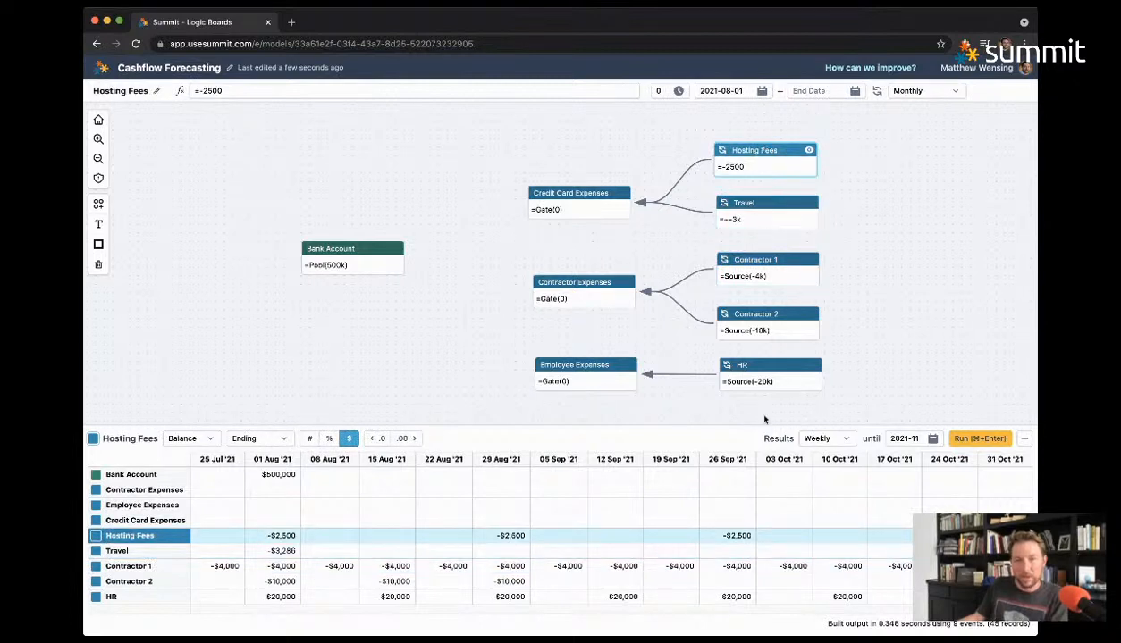
Step: Align HR with the source events above it and draw a rectangle around all five, leaving headroom above Hosting Fees
click(753, 364)
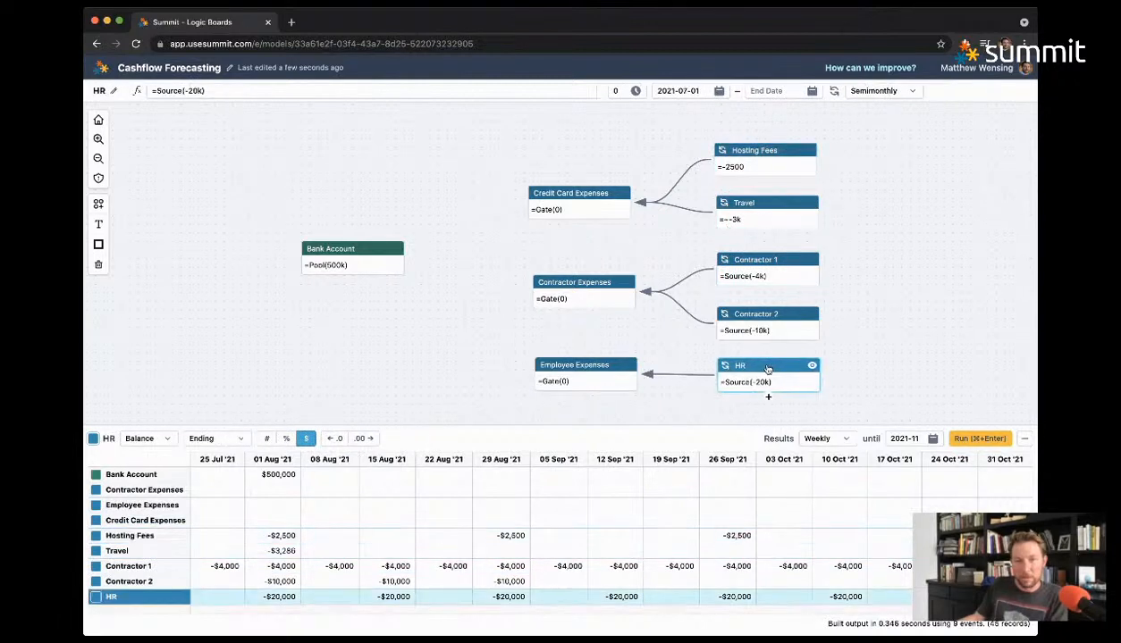
click(98, 245)
mouse_move(698, 129)
mouse_down()
mouse_move(810, 404)
mouse_move(832, 406)
mouse_up()
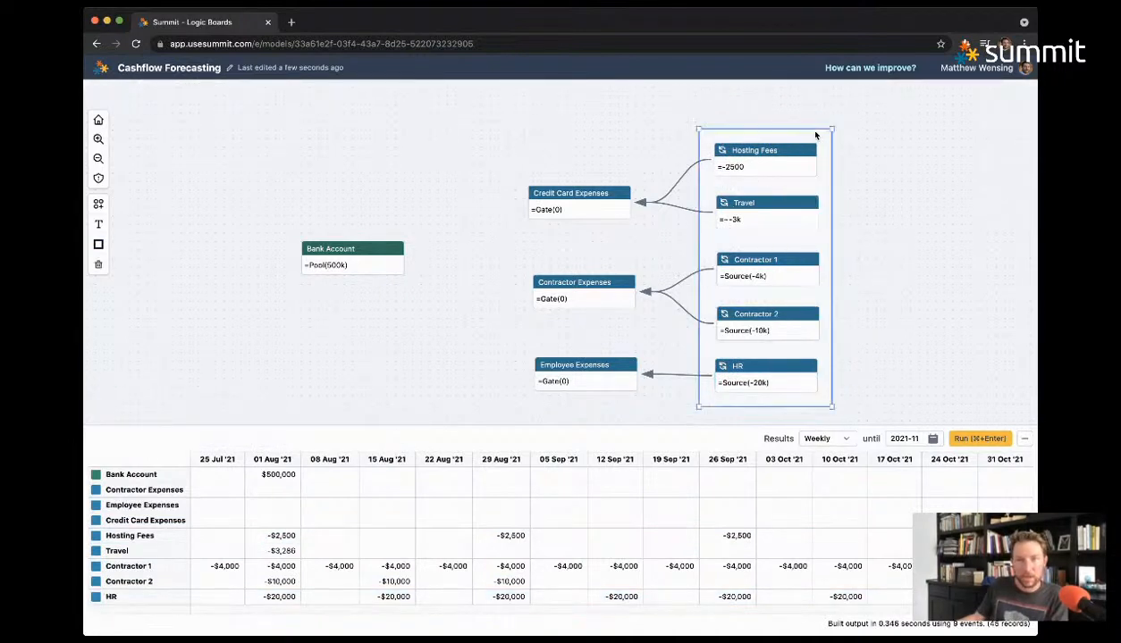
drag(813, 128, 814, 110)
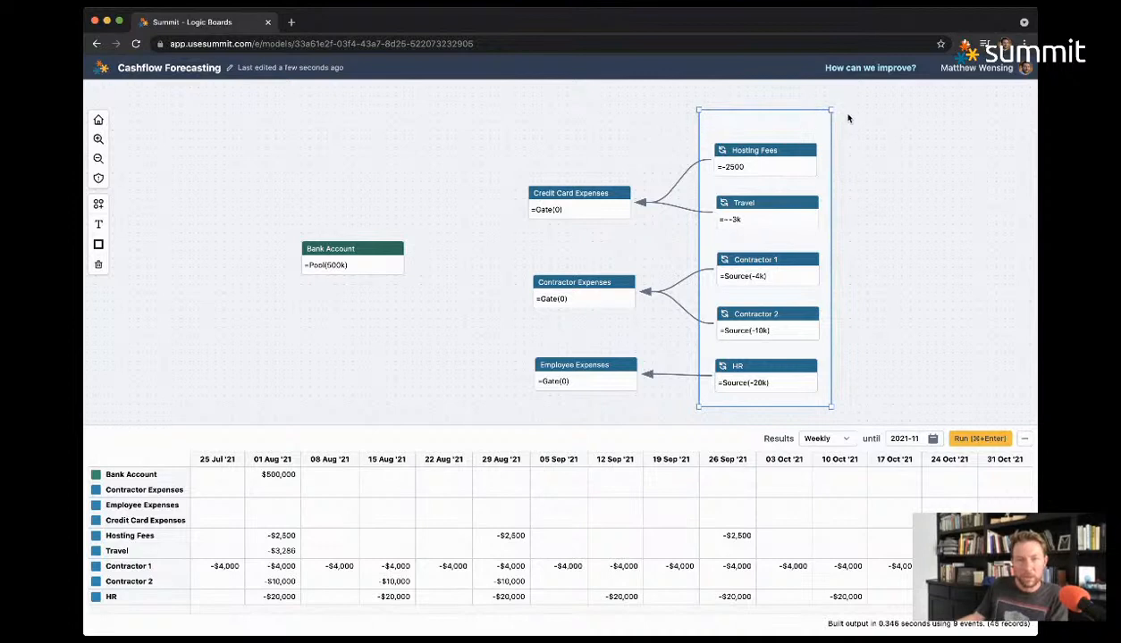
click(848, 118)
Step: Add the text label Accounts Payable and place it inside the rectangle above Hosting Fees
click(98, 223)
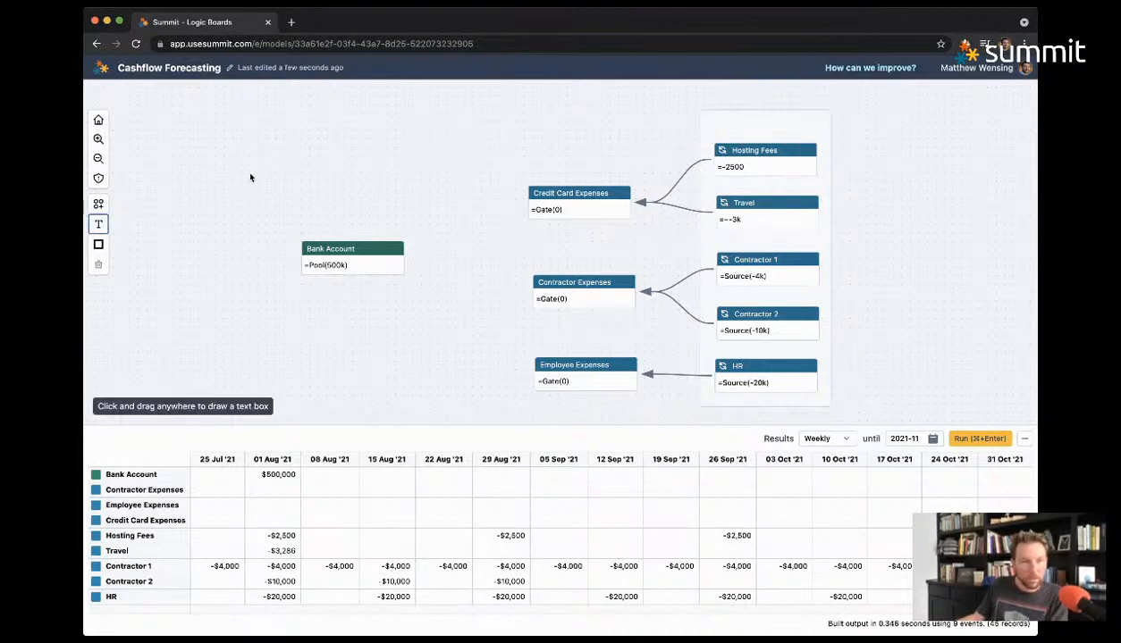
drag(252, 152, 397, 179)
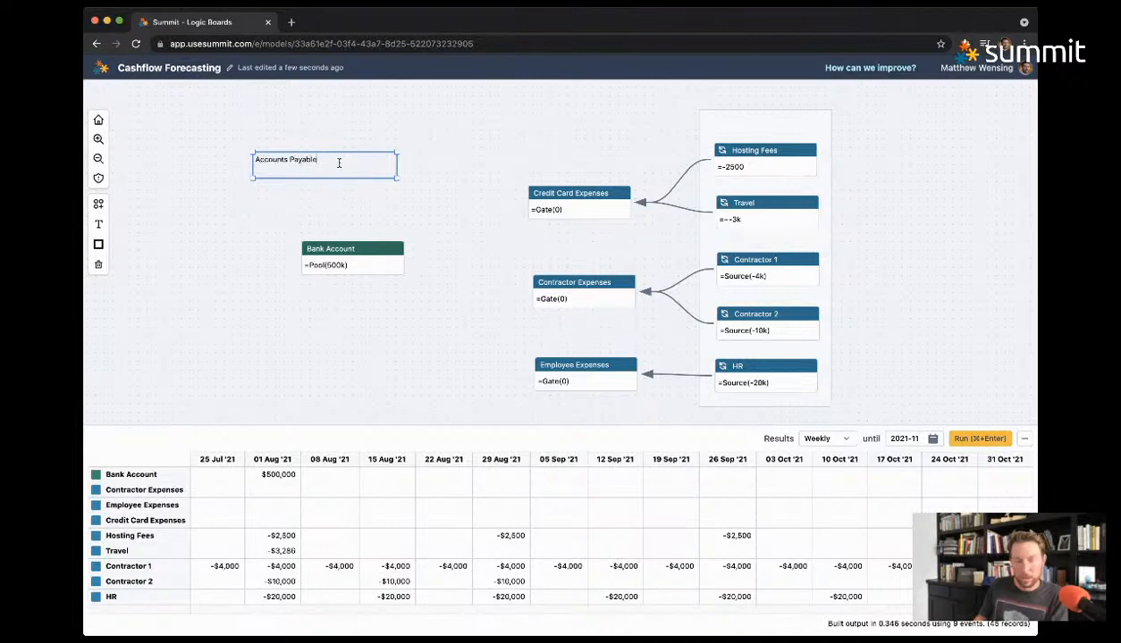
drag(300, 163, 753, 129)
click(880, 200)
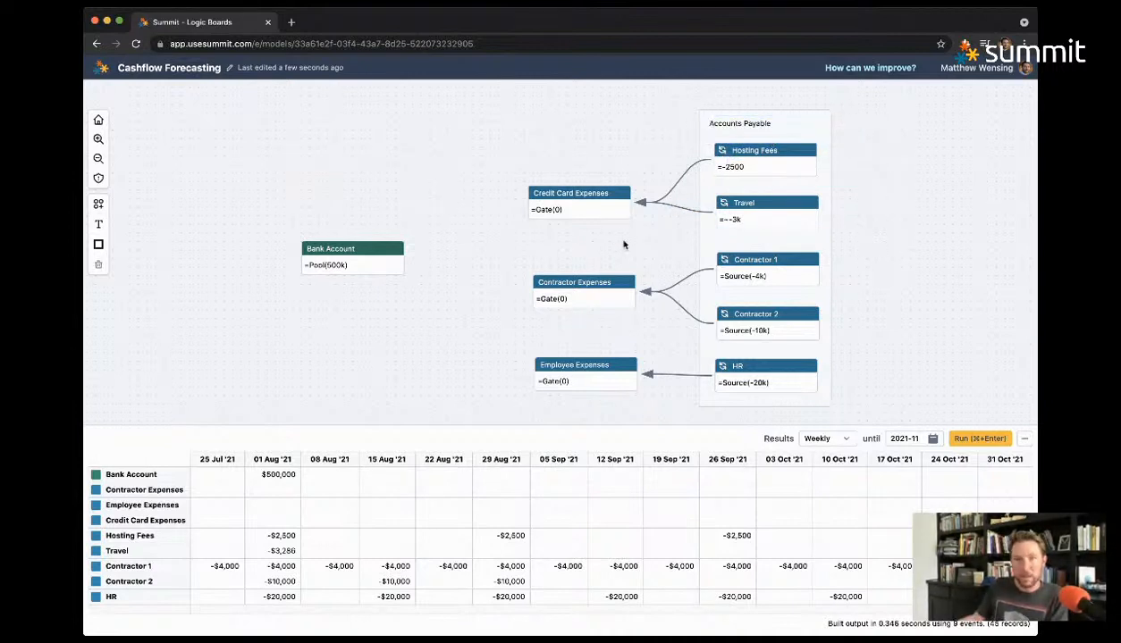
Step: Move the Bank Account pool slightly lower on the board
click(590, 302)
click(606, 377)
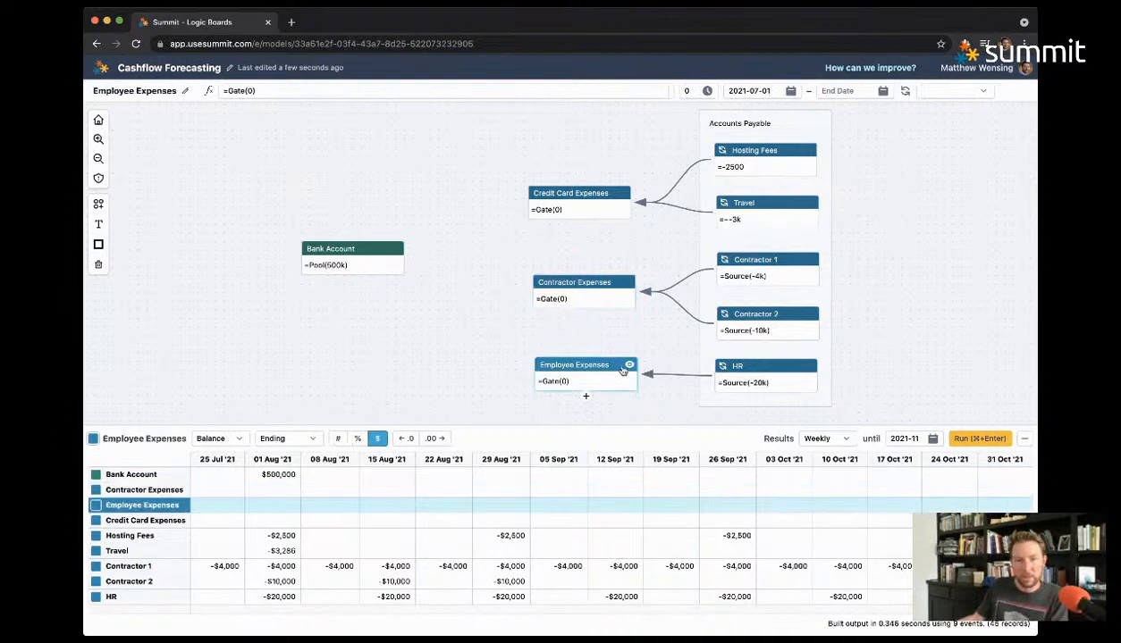
click(455, 322)
drag(345, 255, 340, 264)
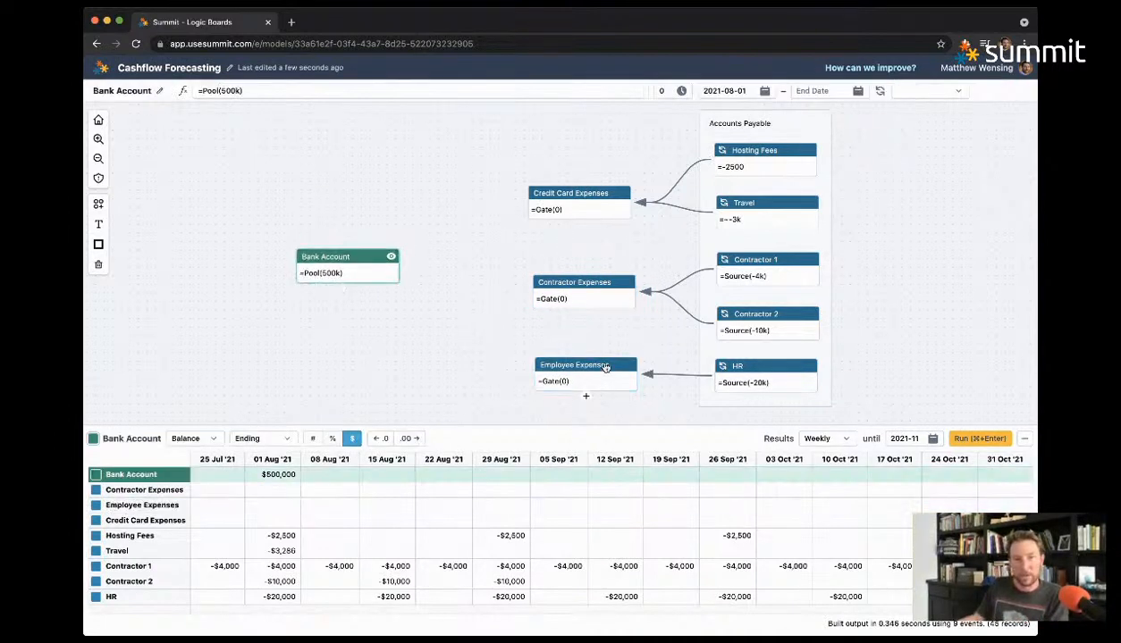
Step: Set the Employee Expenses gate to recur semimonthly with a start date of 2021-08-01
click(601, 368)
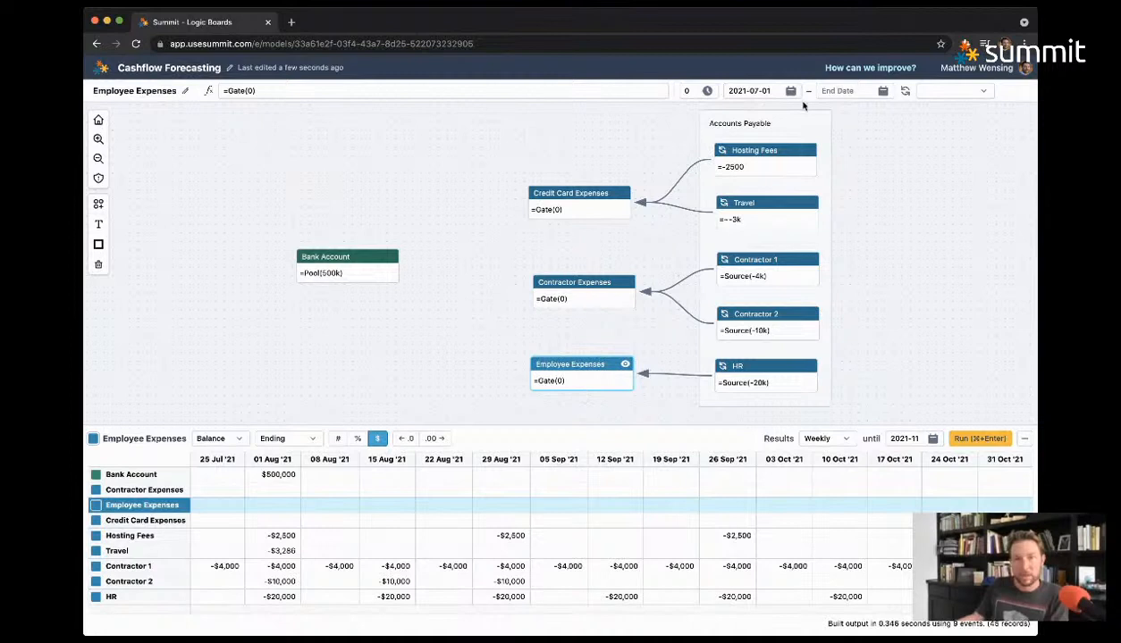
click(949, 90)
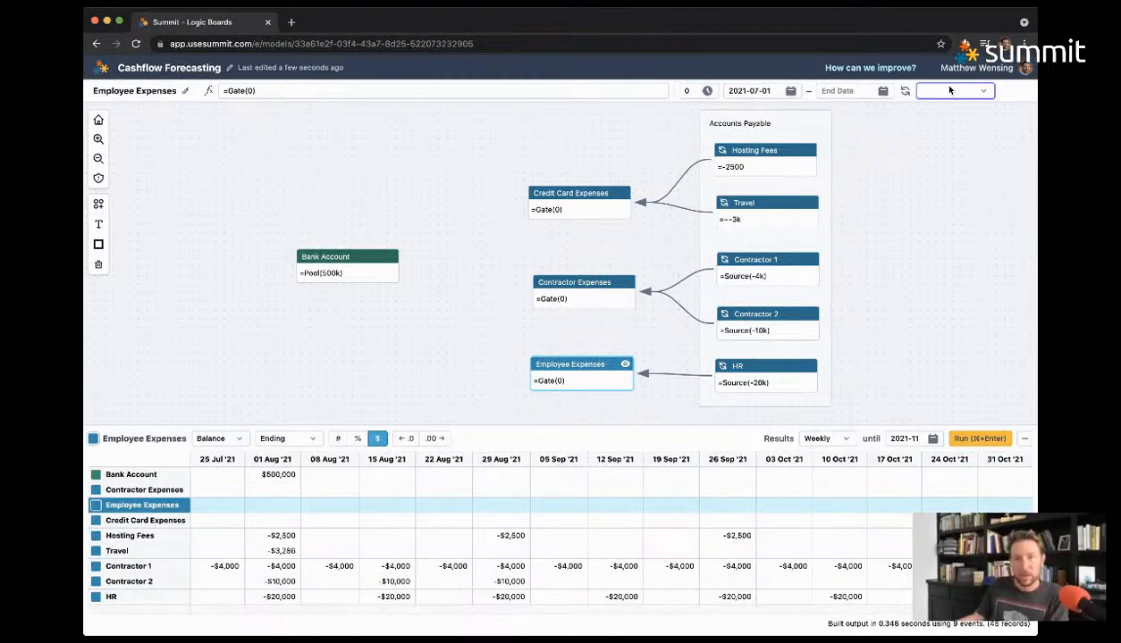
click(952, 142)
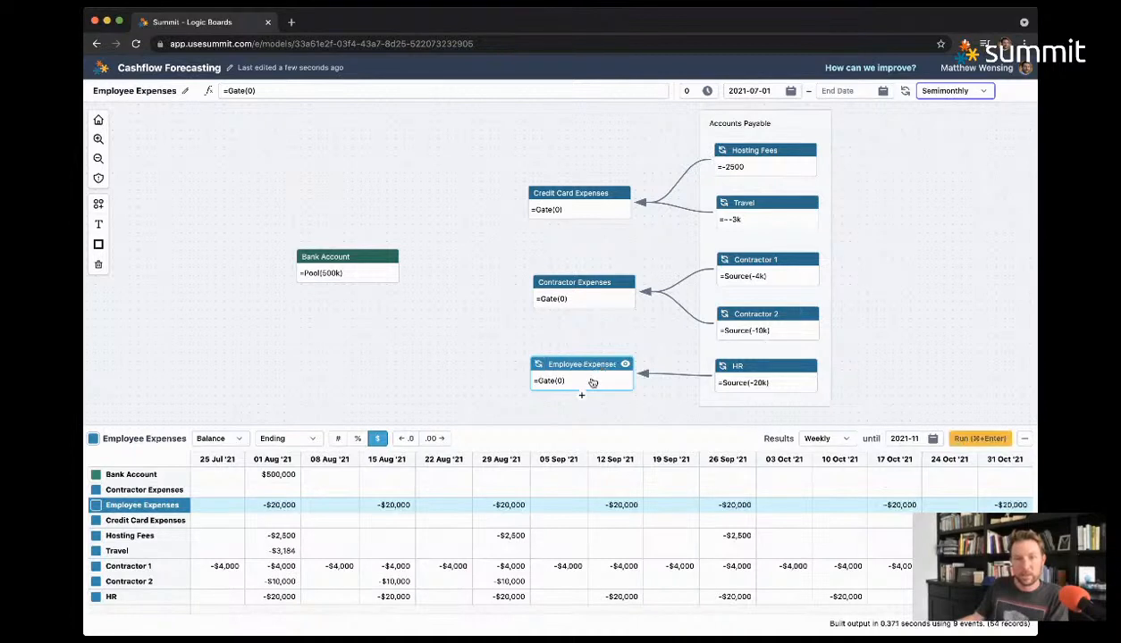
click(756, 92)
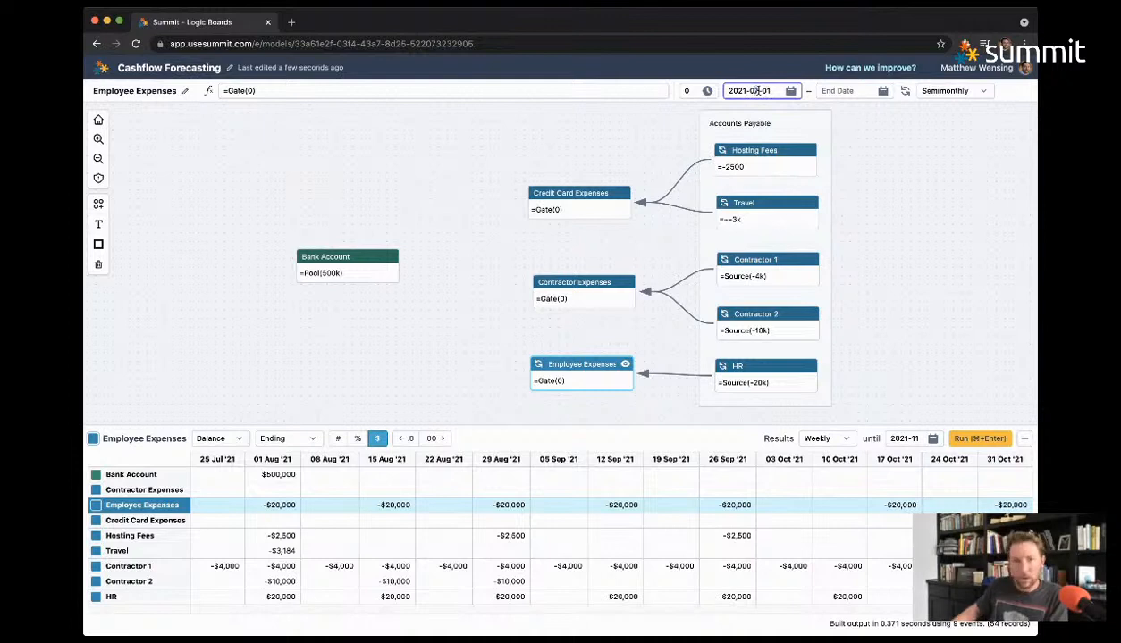
key(BackSpace)
text(8)
click(844, 135)
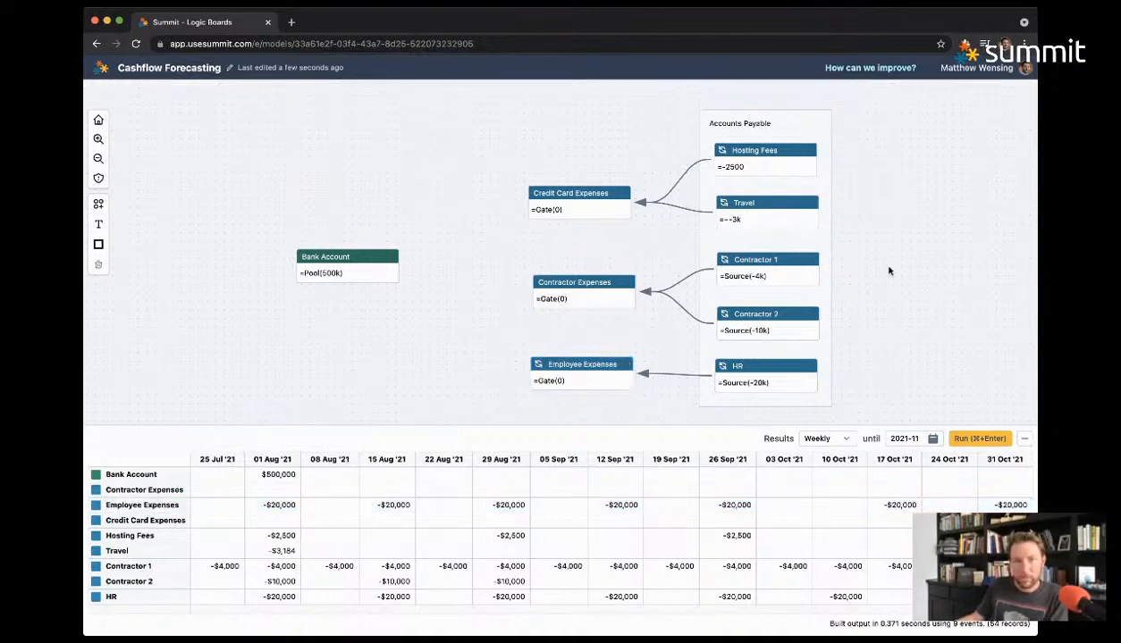
click(603, 378)
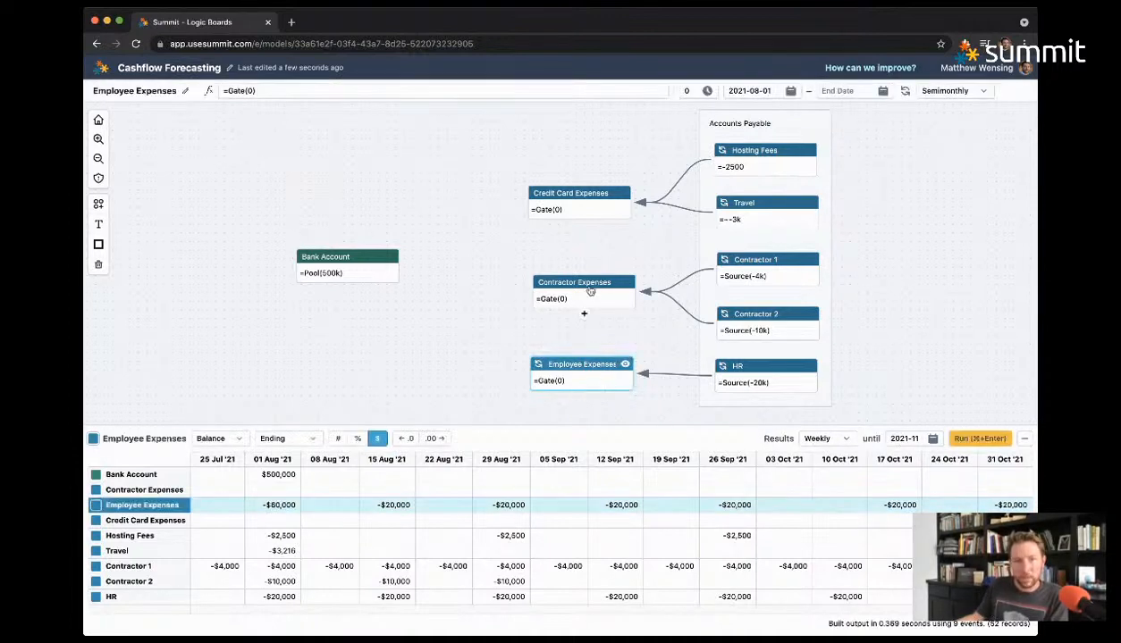
Step: Set the Contractor Expenses gate to start 2021-08-01 and recur monthly, and align it with the Credit Card Expenses gate
click(577, 286)
click(761, 89)
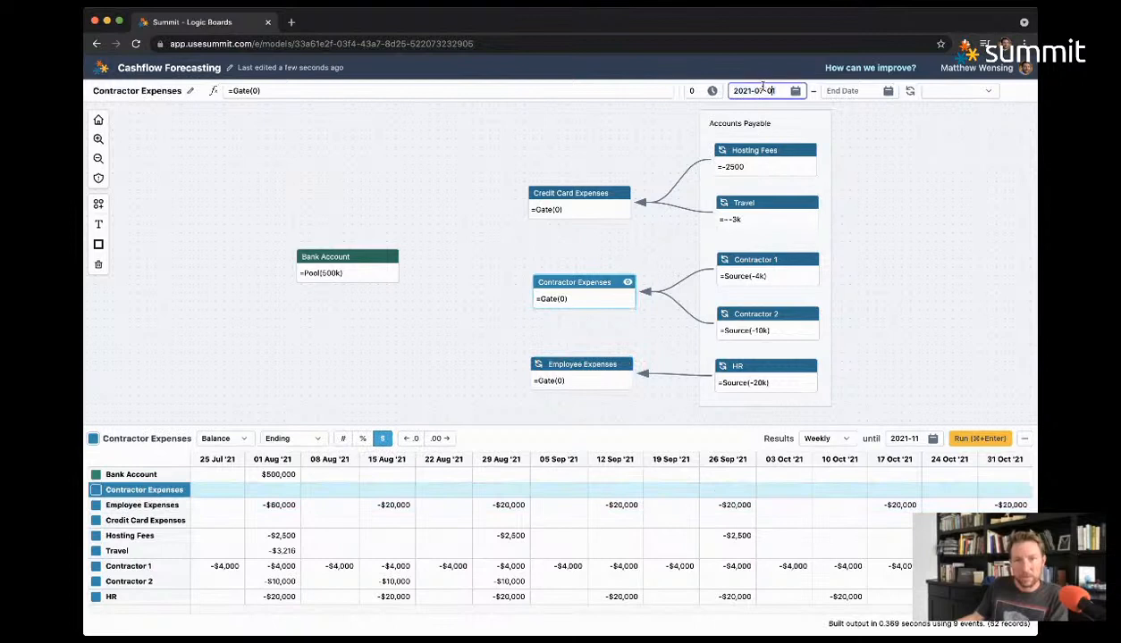
click(525, 222)
click(547, 285)
click(943, 90)
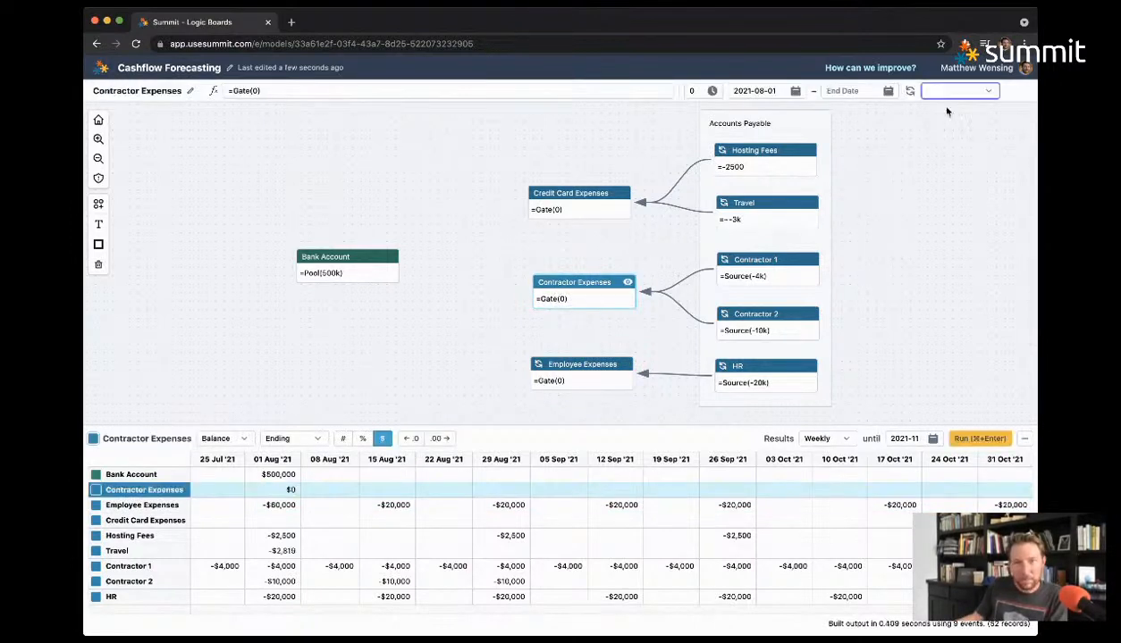
click(928, 257)
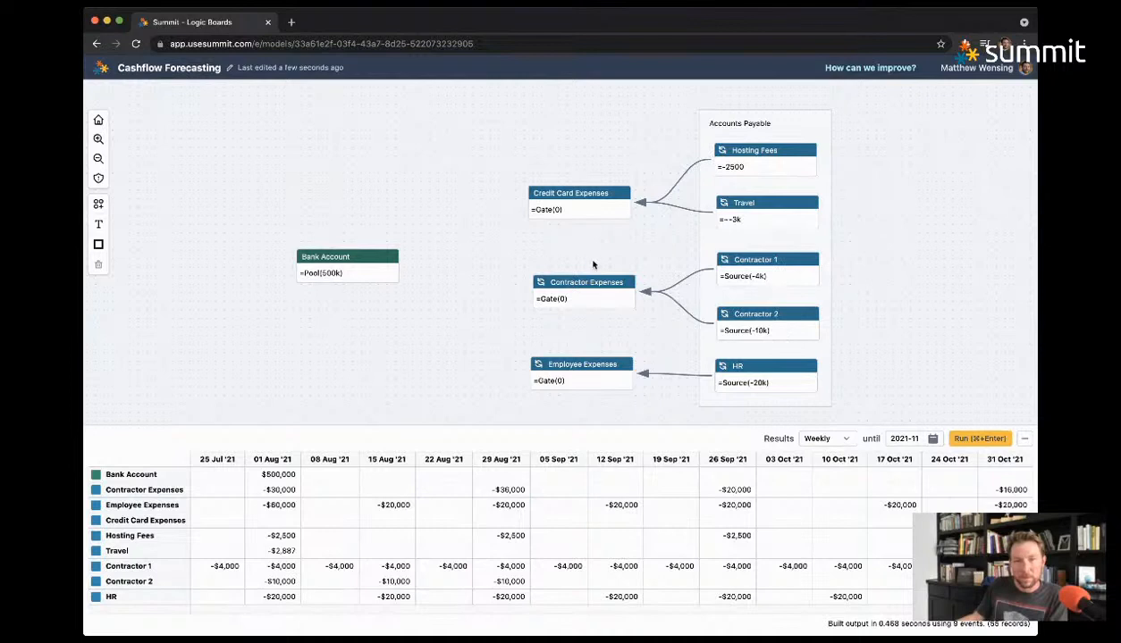
click(598, 283)
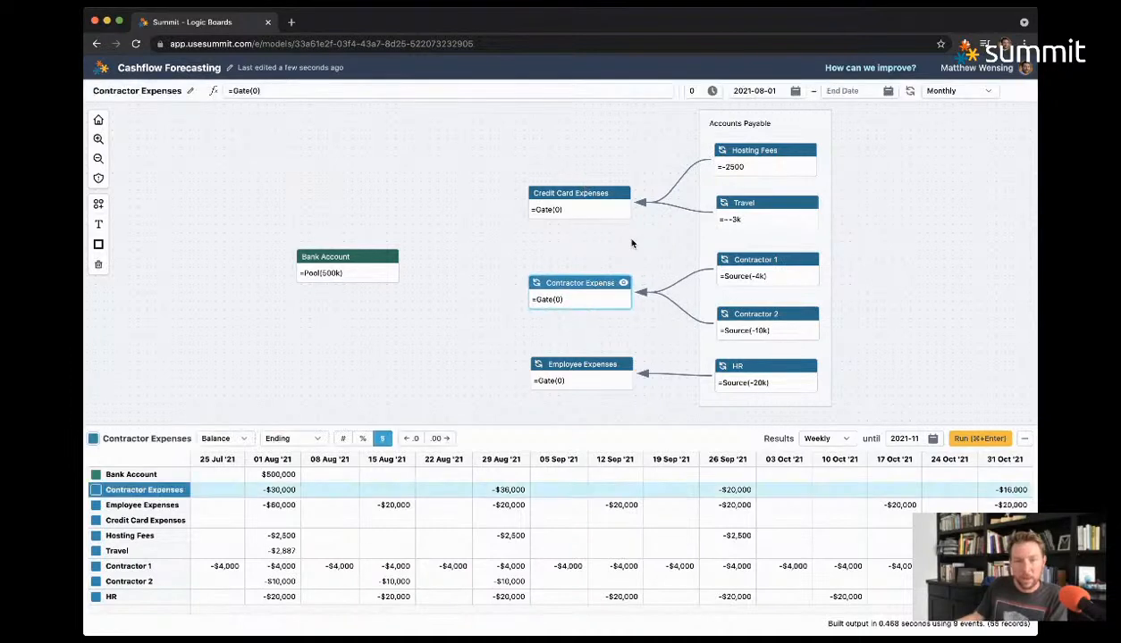
Step: Set the Credit Card Expenses gate to start 2021-08-30 and recur at End of Month
click(601, 199)
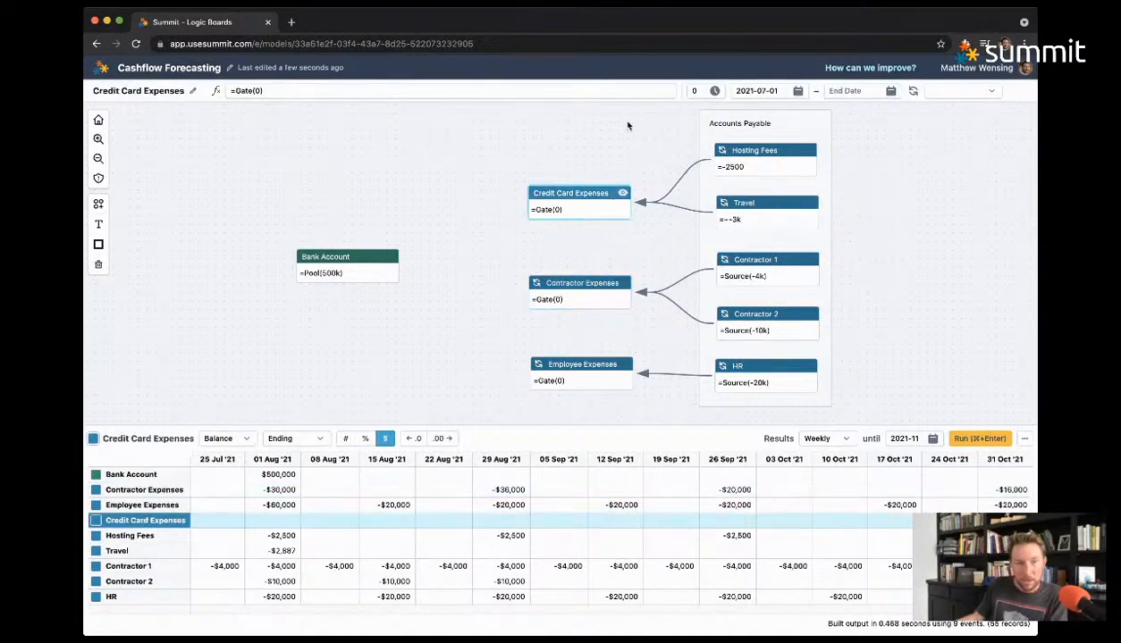
click(763, 91)
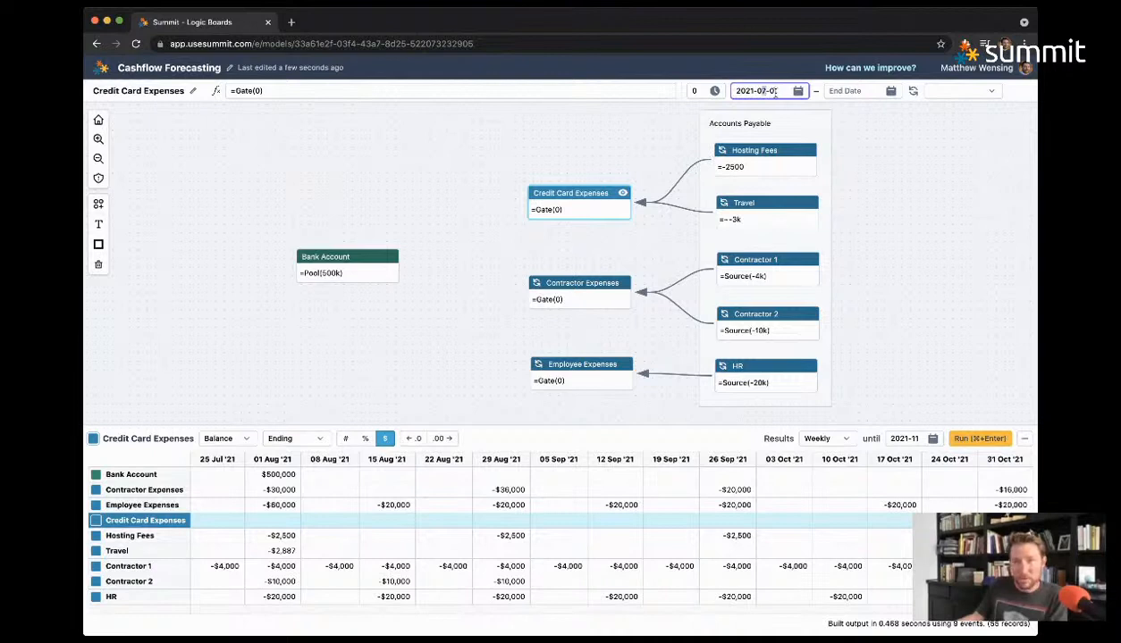
text(8)
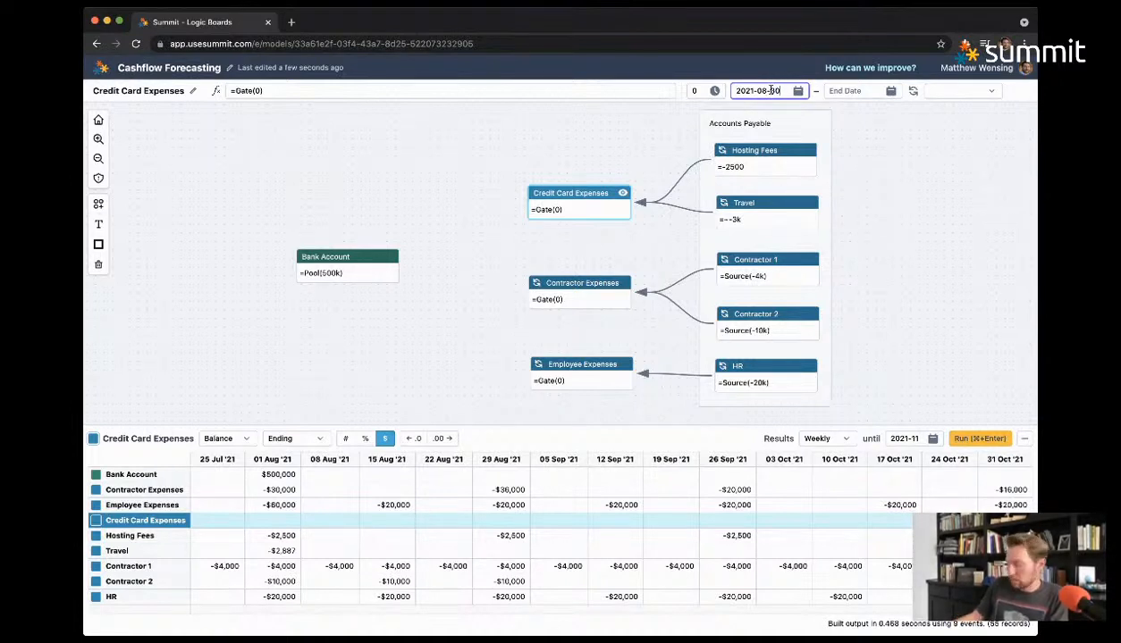
click(884, 127)
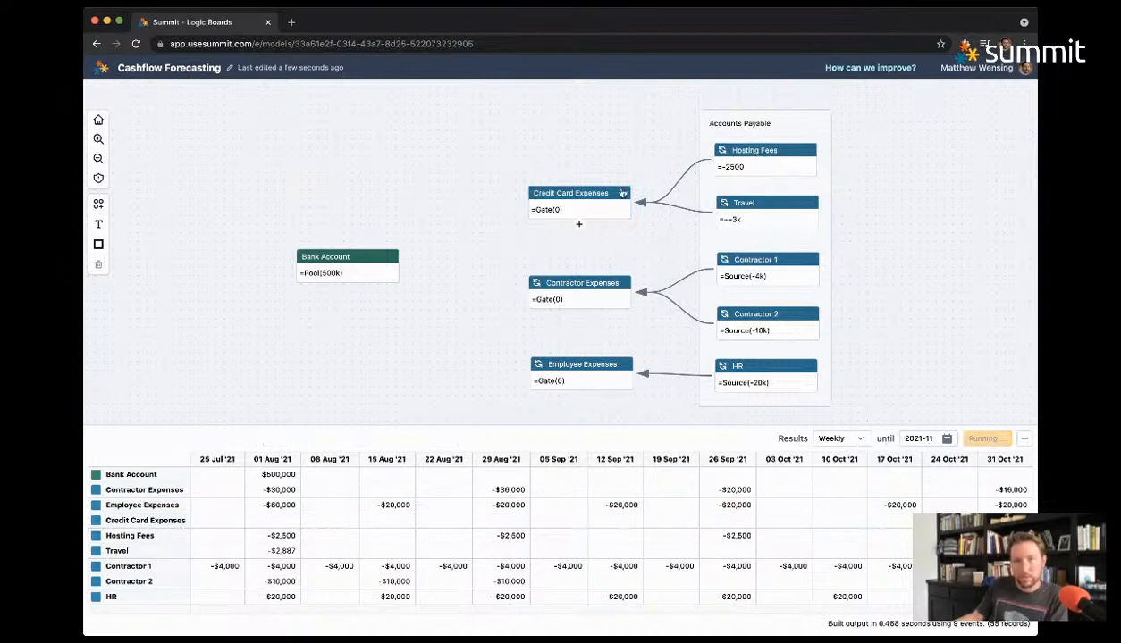
click(623, 193)
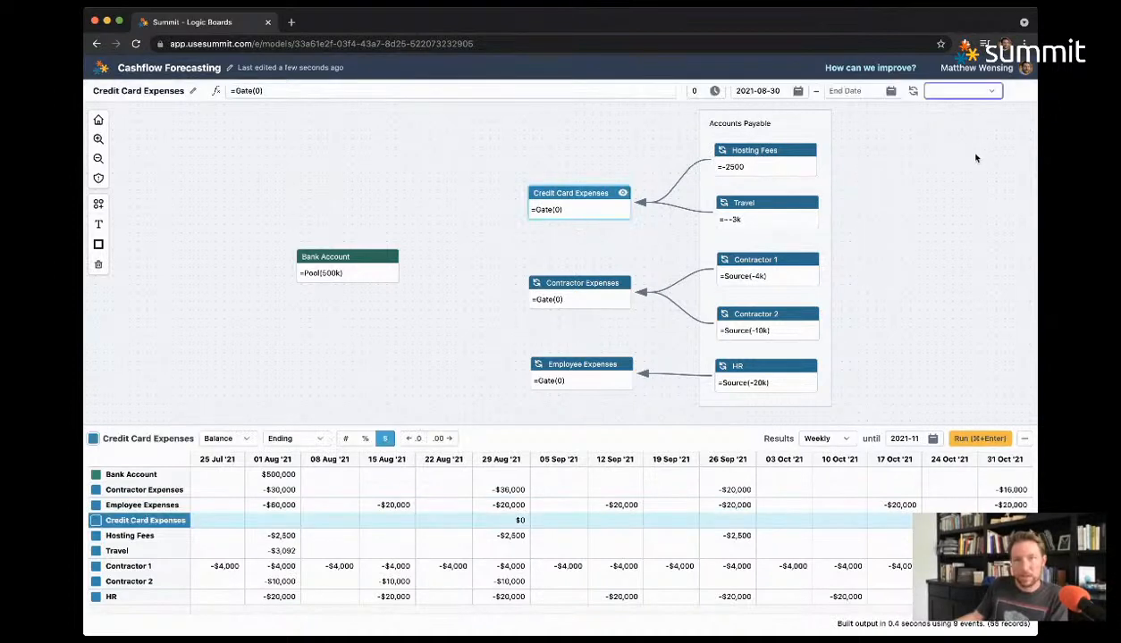
click(946, 236)
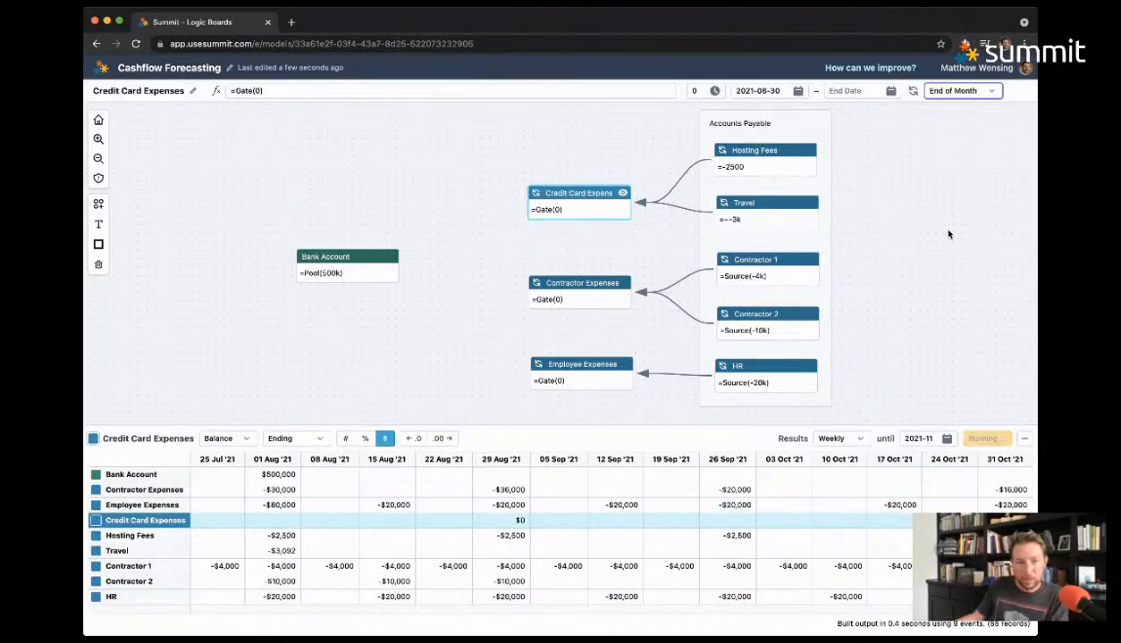
click(949, 234)
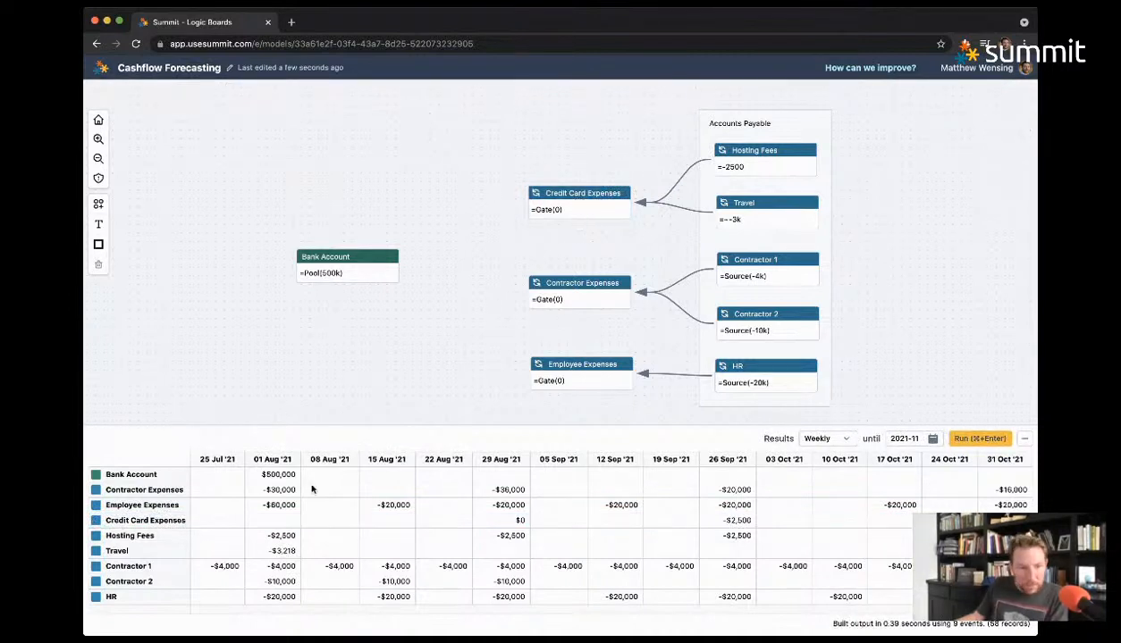
Step: Move the Credit Card Expenses gate slightly higher and check its results against the Travel event's
click(144, 518)
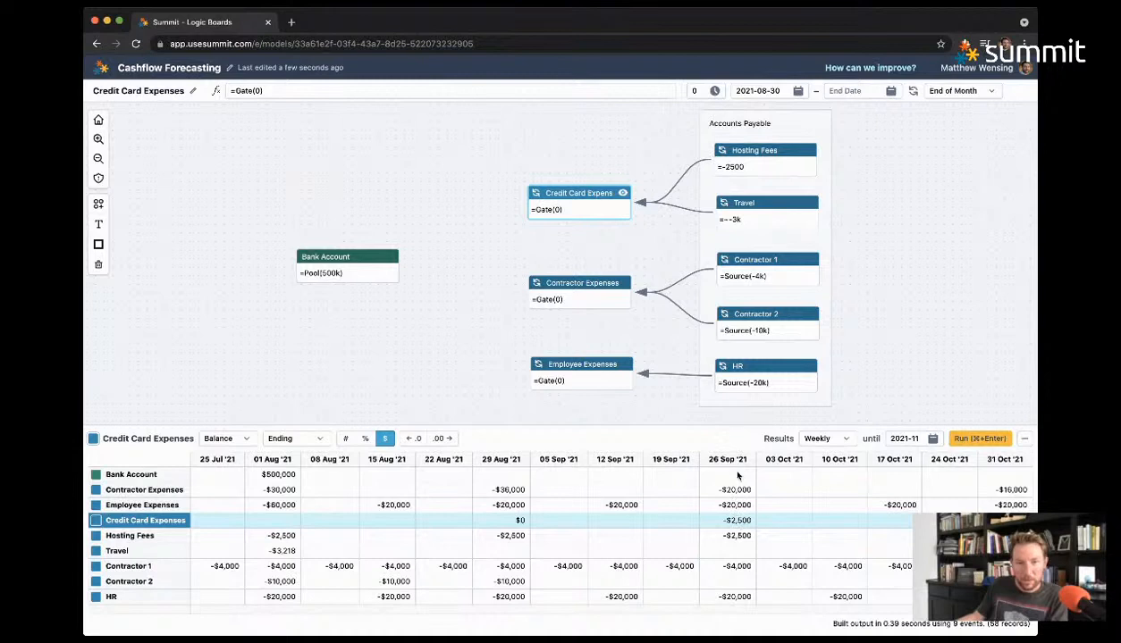
click(804, 200)
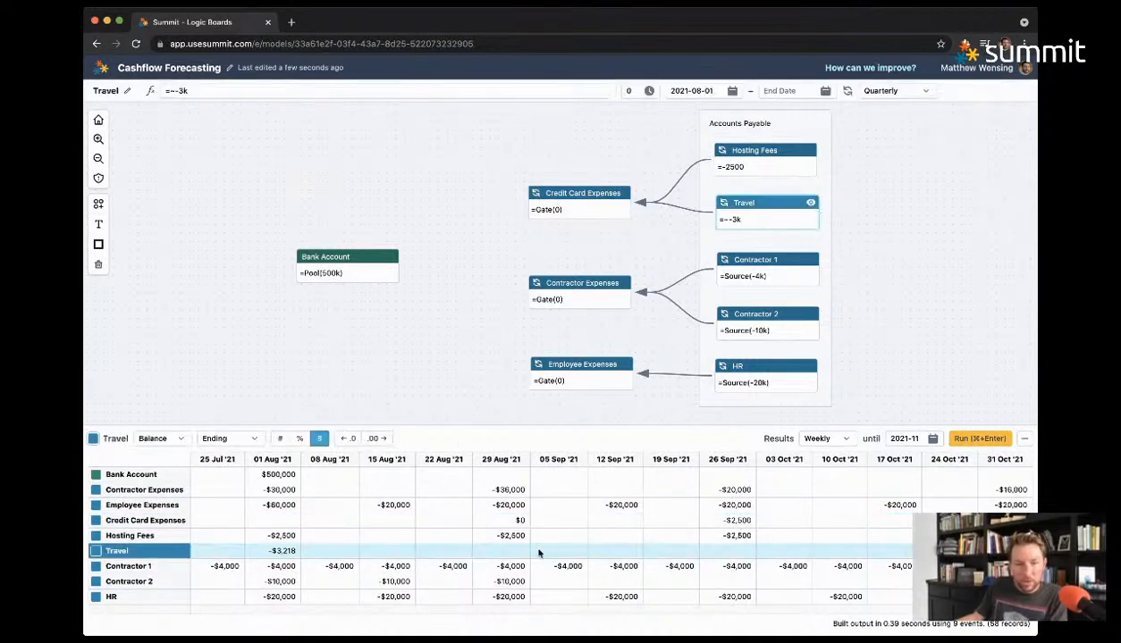
drag(565, 196, 565, 187)
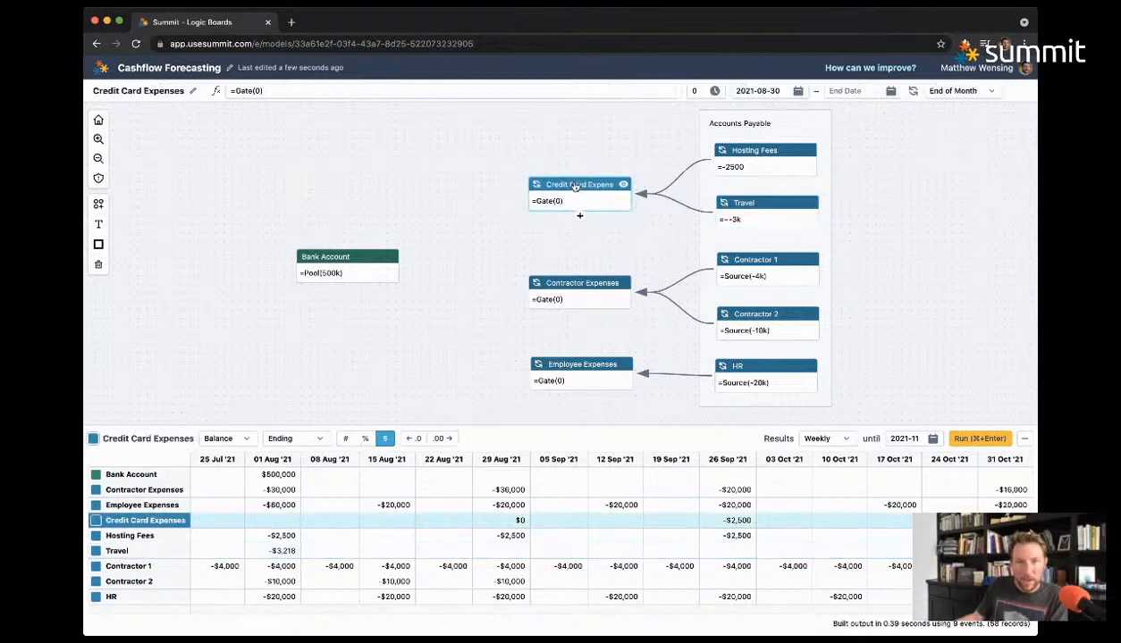
click(773, 217)
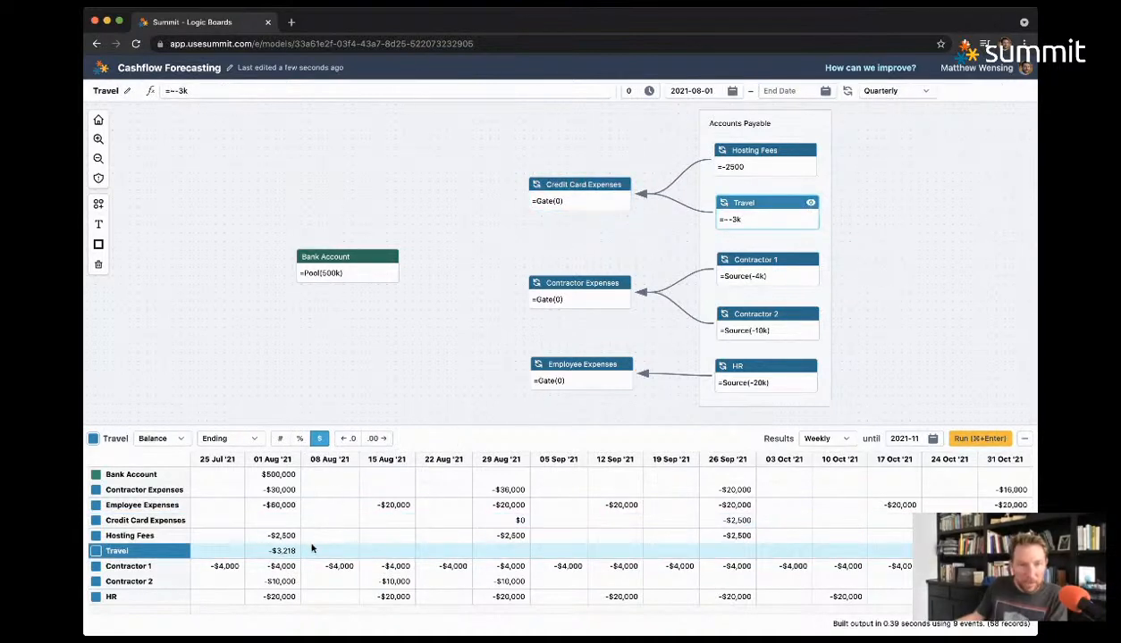
click(469, 259)
Step: Connect the three expense gates to the Bank Account pool and align the pool with the Contractor Expenses gate
drag(579, 216, 367, 280)
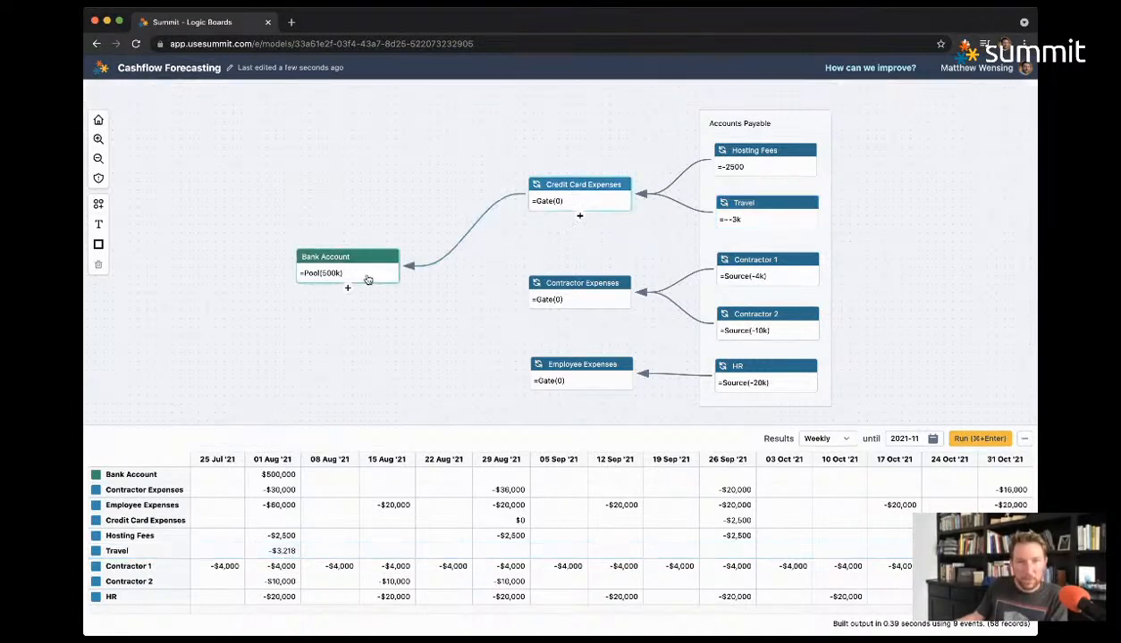
drag(581, 314, 367, 285)
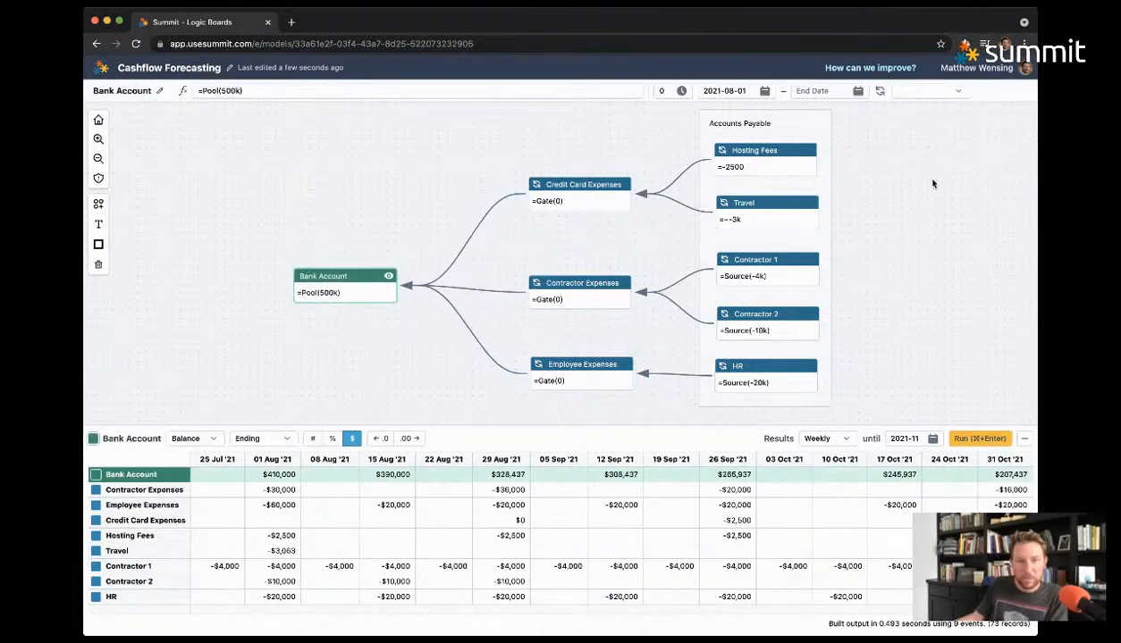
click(605, 284)
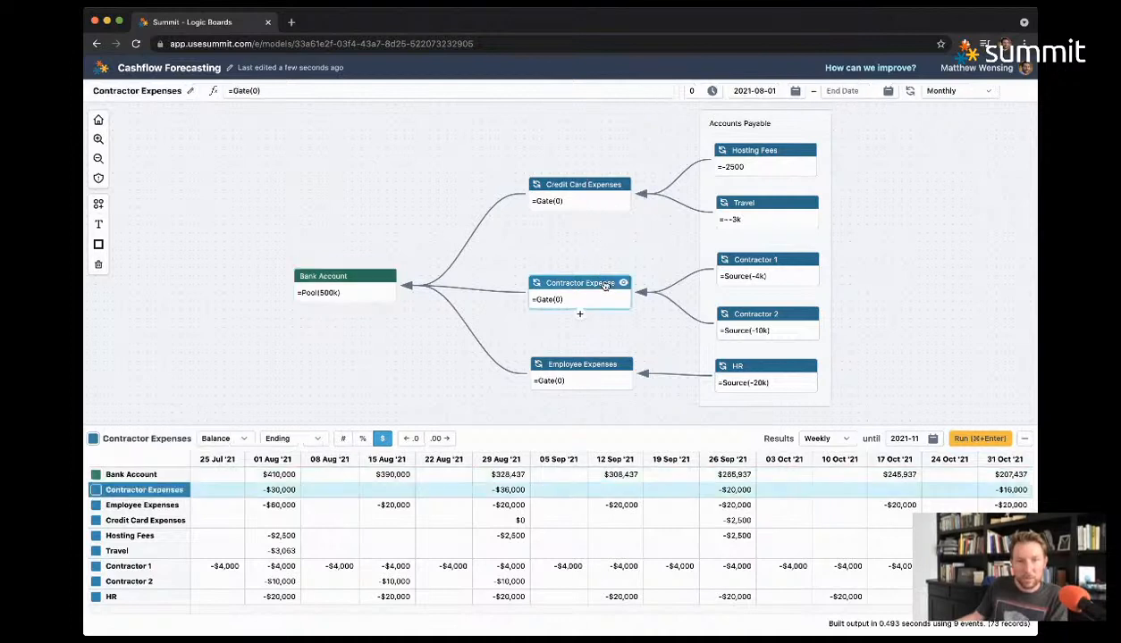
drag(605, 284, 603, 277)
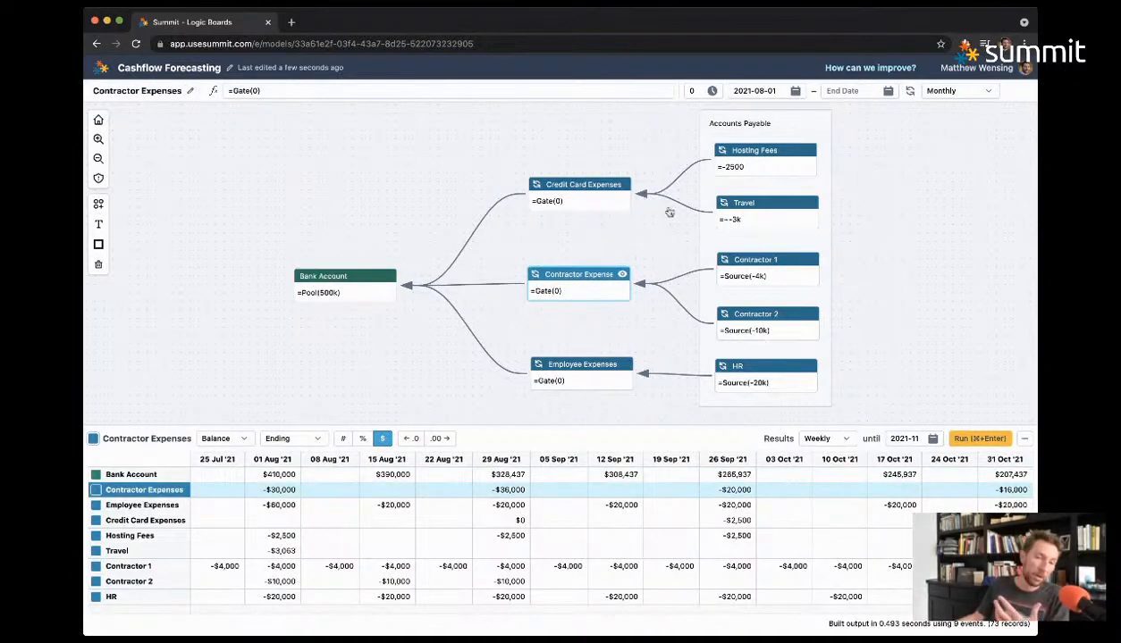
Step: Change the colour of the Credit Card Expenses gate to red
click(600, 376)
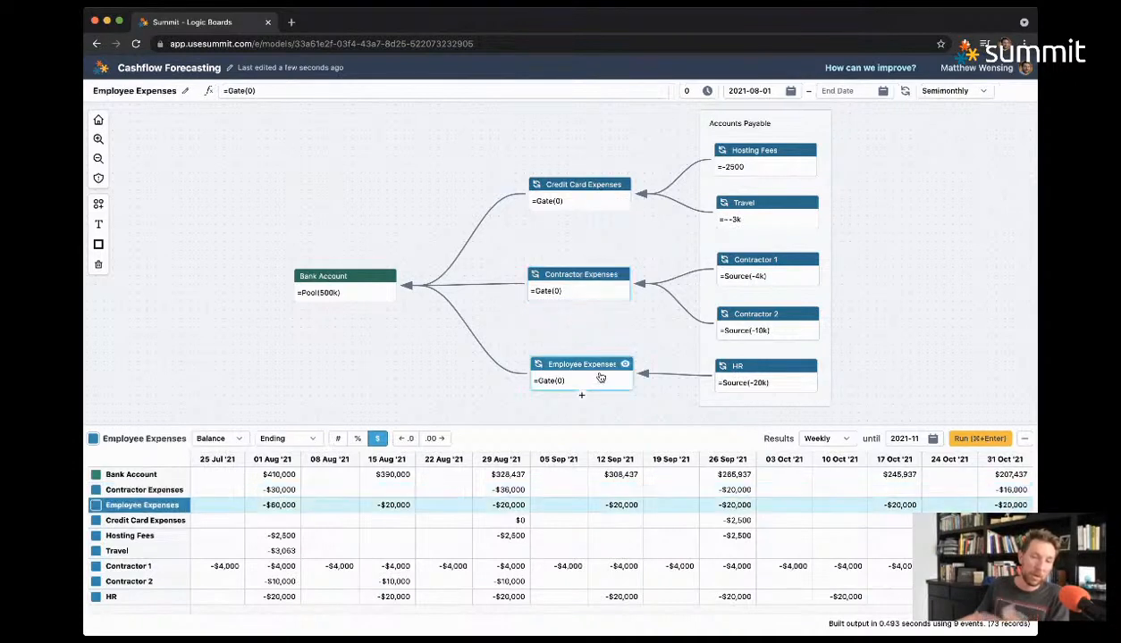
click(327, 282)
click(542, 185)
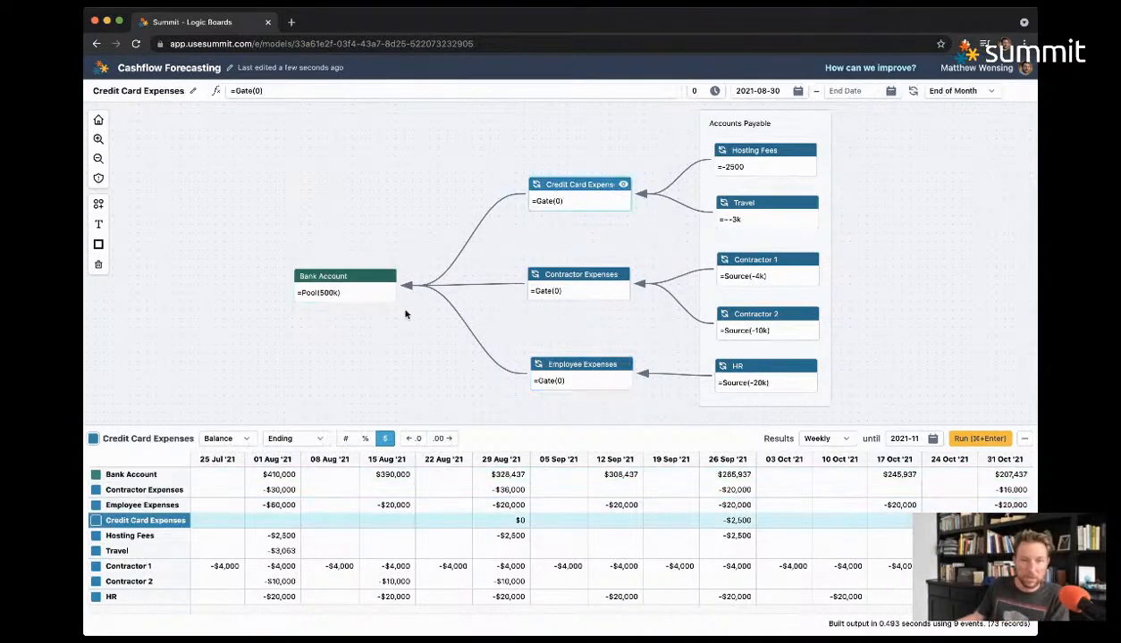
click(93, 438)
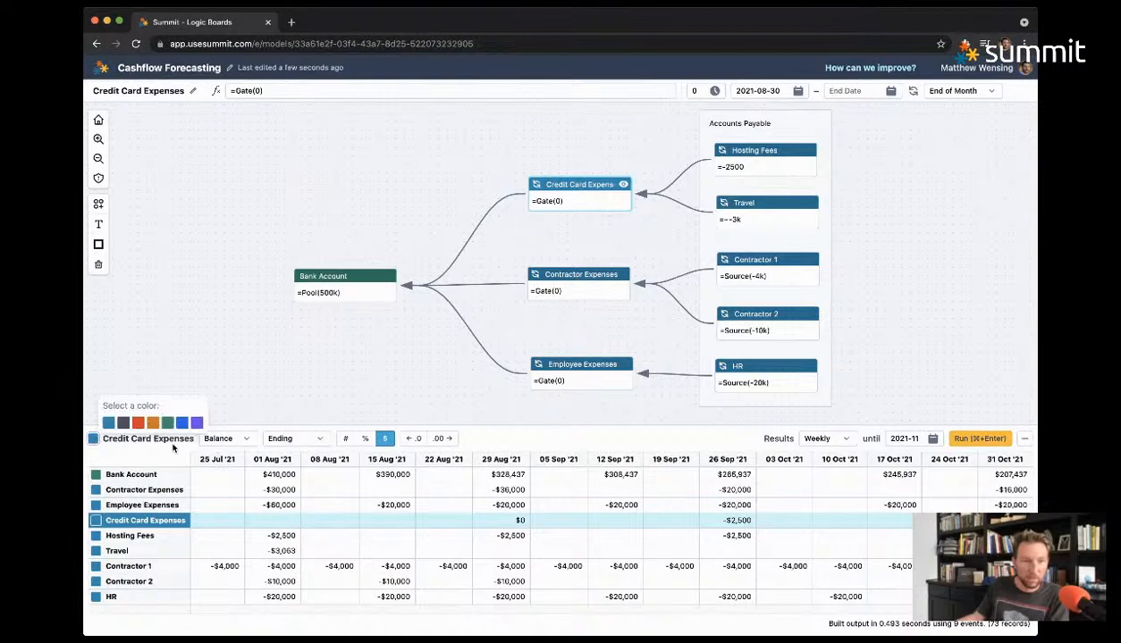
click(142, 424)
Step: Change the colour of the Contractor Expenses gate to red
click(567, 291)
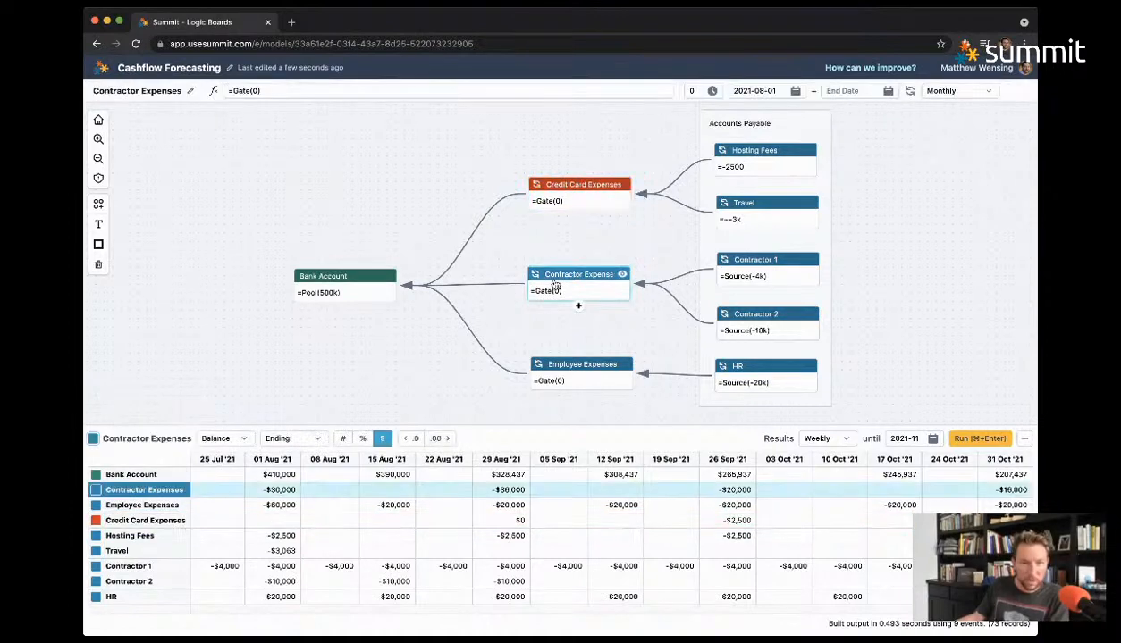
click(94, 439)
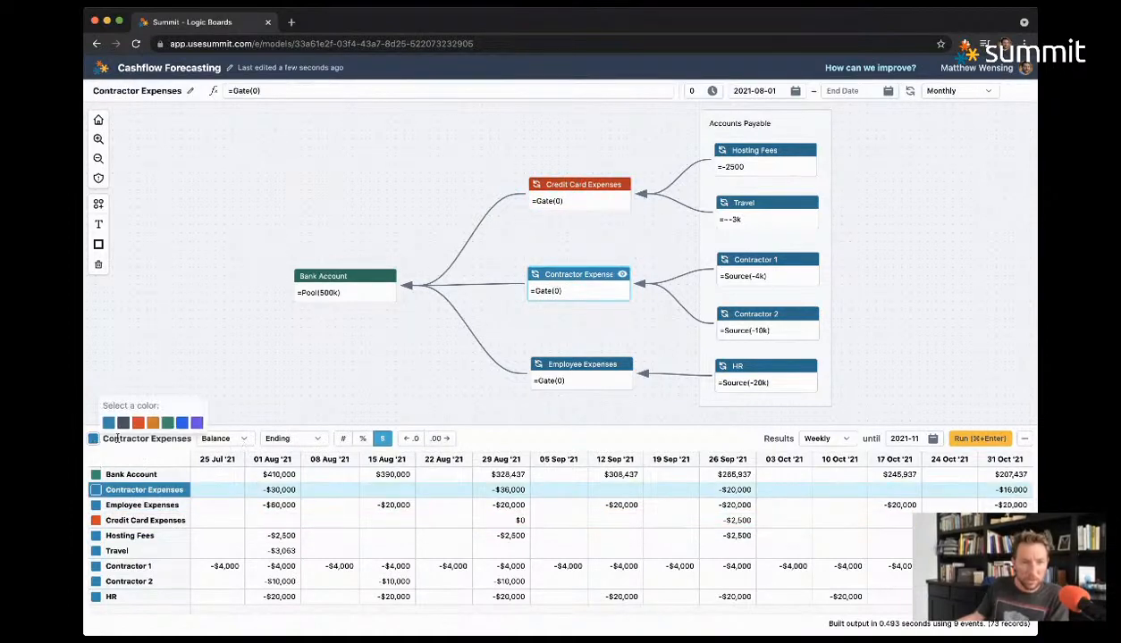
click(141, 420)
click(453, 384)
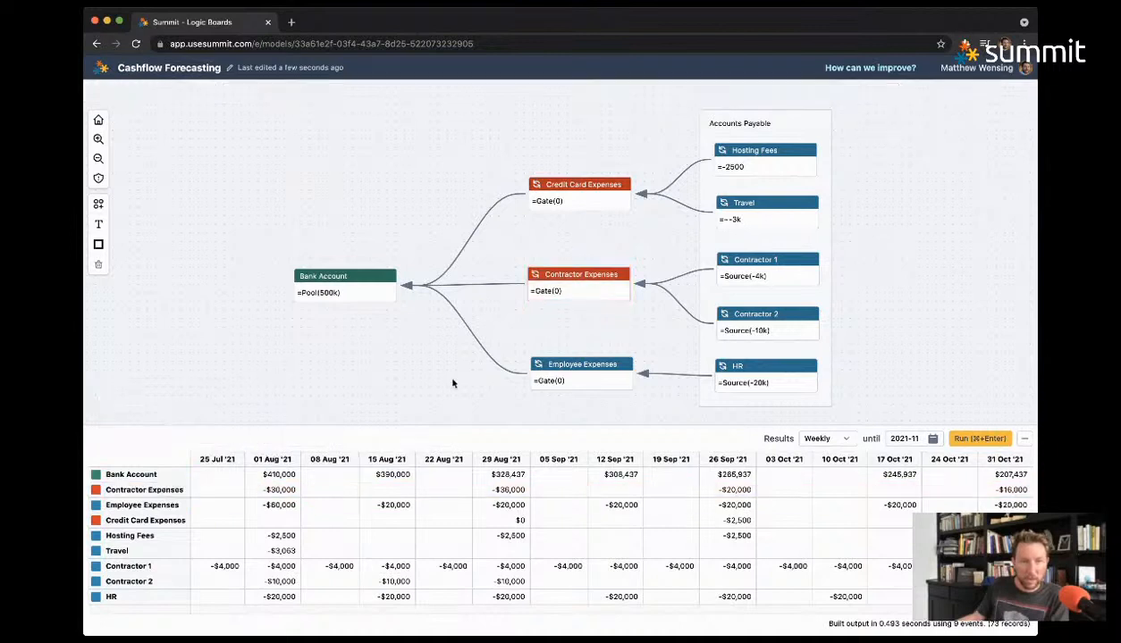
Step: Change the colour of the Employee Expenses gate to red to match the other two gates
click(565, 381)
click(93, 438)
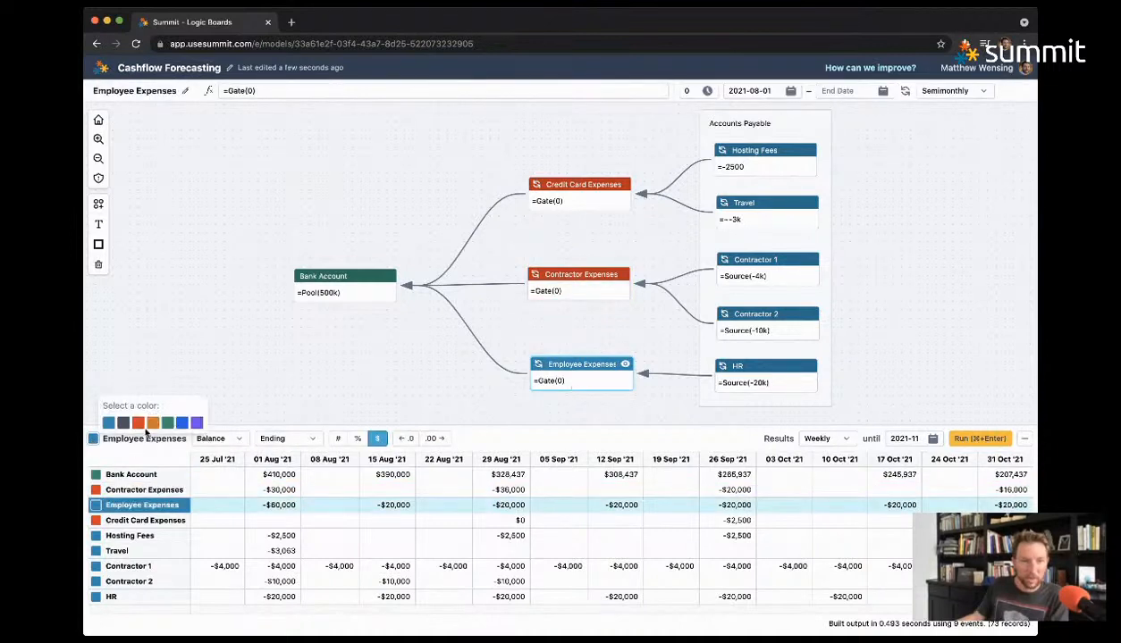
click(139, 422)
click(268, 362)
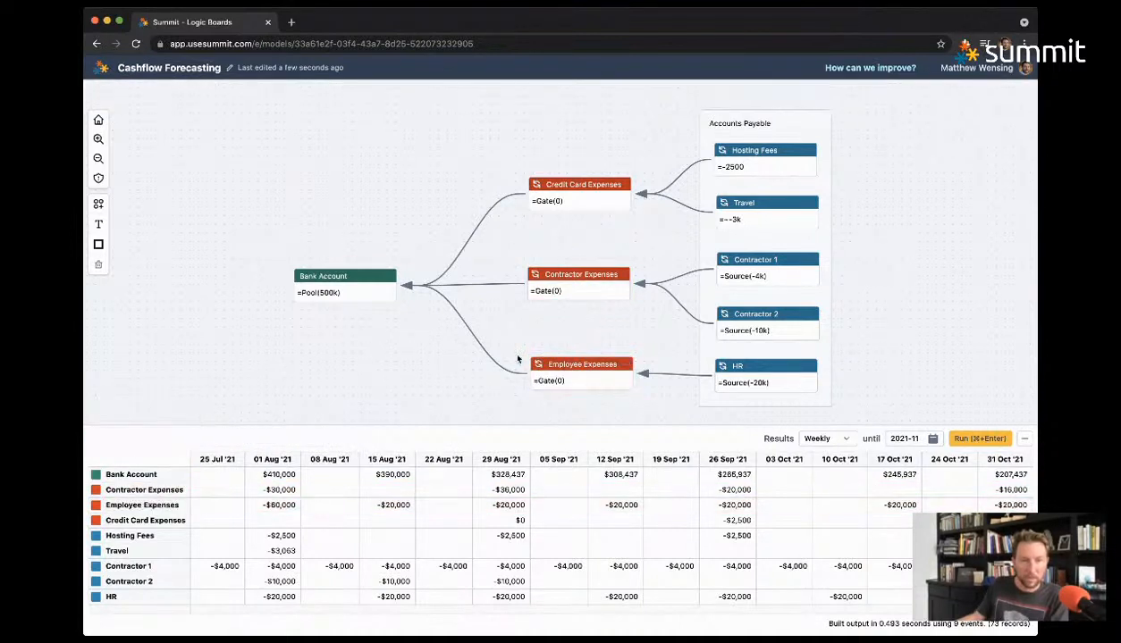
click(592, 368)
click(576, 284)
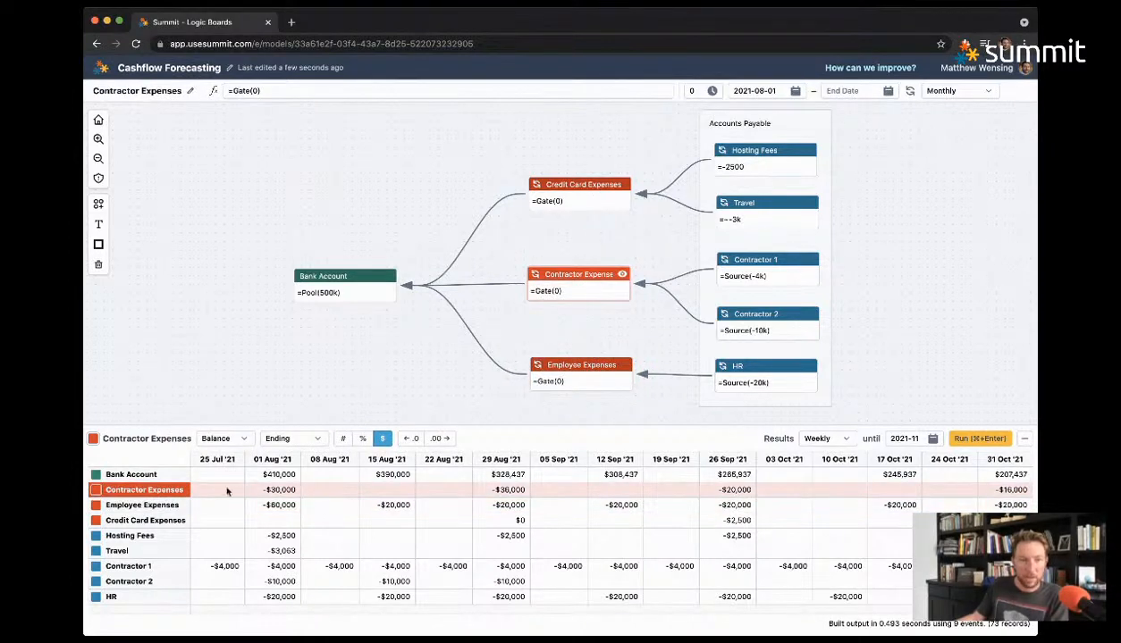
Step: Draw a rectangle around the three expense gates and enlarge it to leave room above Credit Card Expenses
click(98, 249)
drag(504, 155, 652, 406)
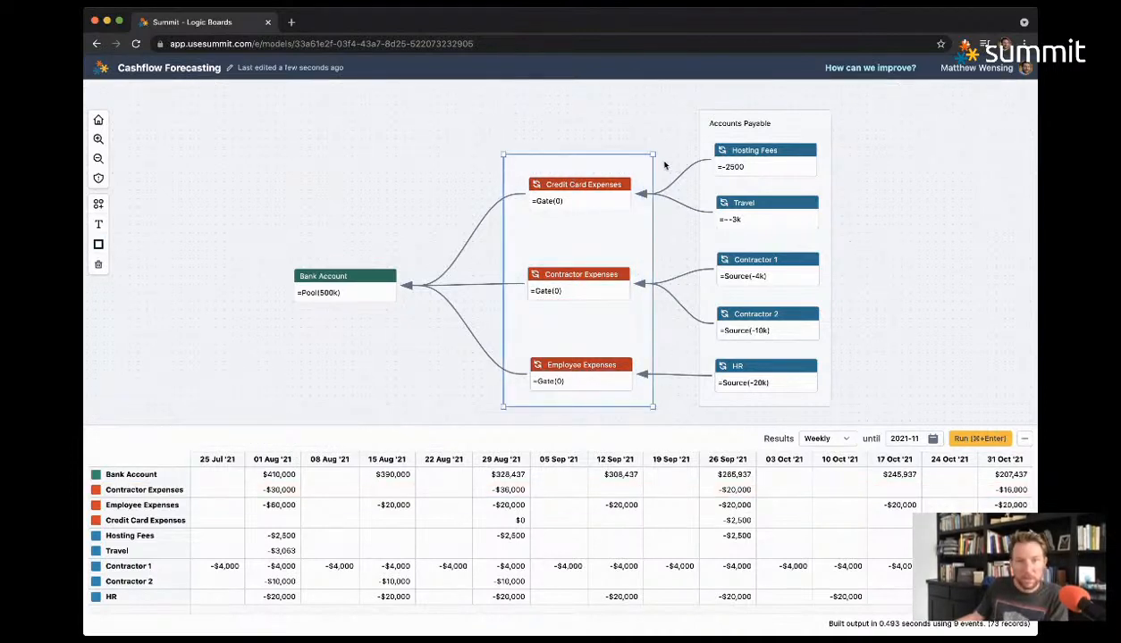
drag(654, 153, 661, 140)
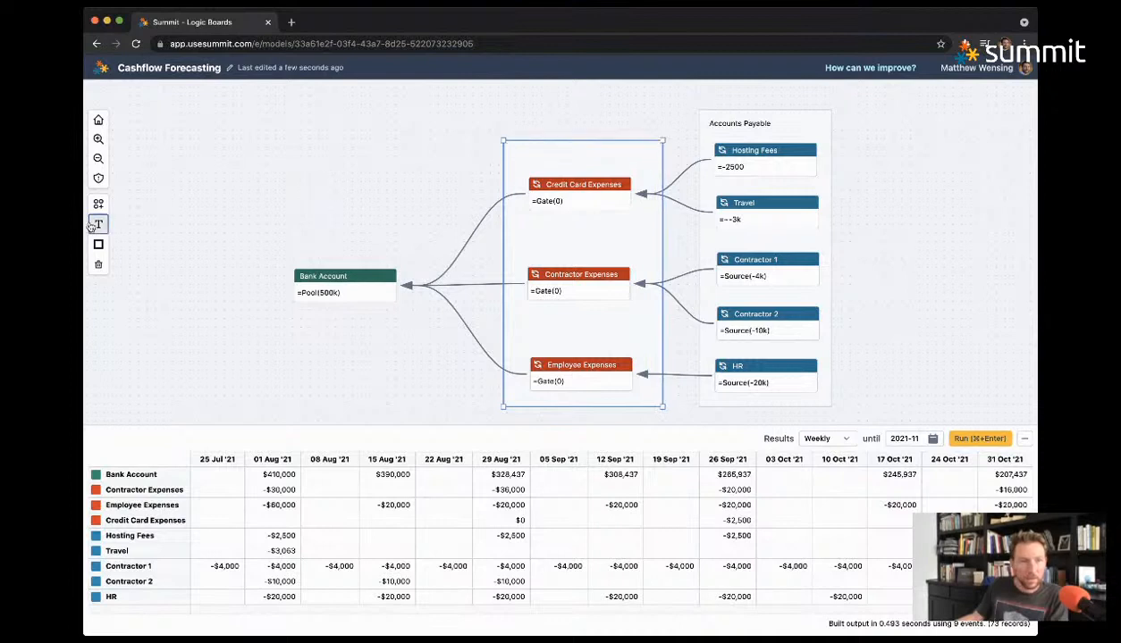
Step: Add the text label Payouts and place it inside the rectangle above the Credit Card Expenses gate
click(98, 223)
drag(253, 151, 388, 198)
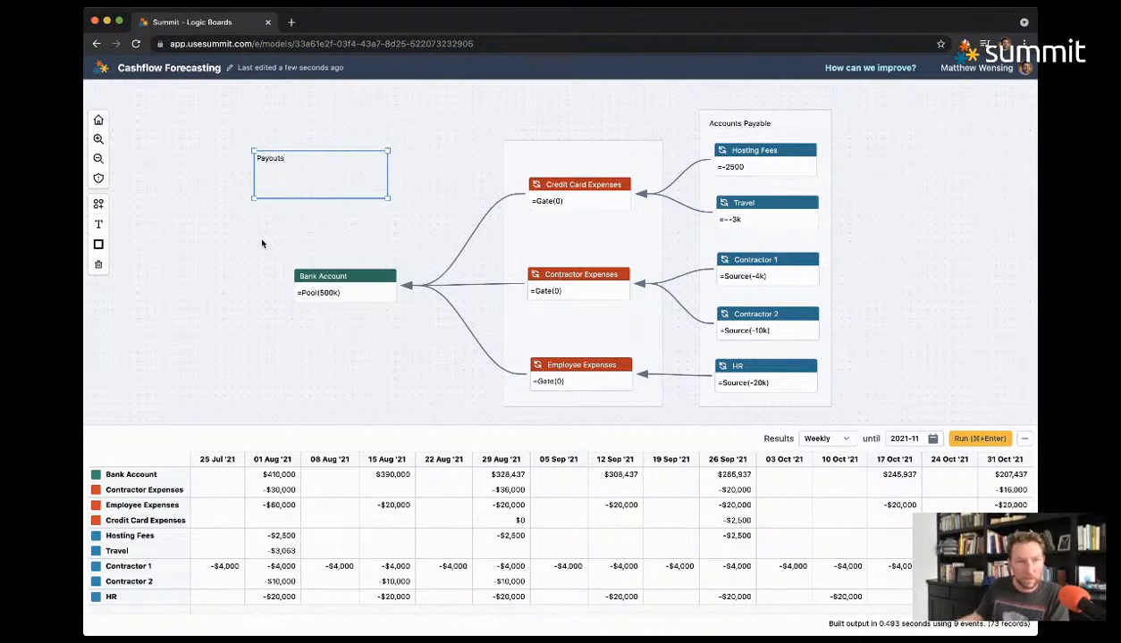
drag(277, 160, 529, 157)
Step: Add the text label Treasury and place it directly above the Bank Account pool
click(98, 224)
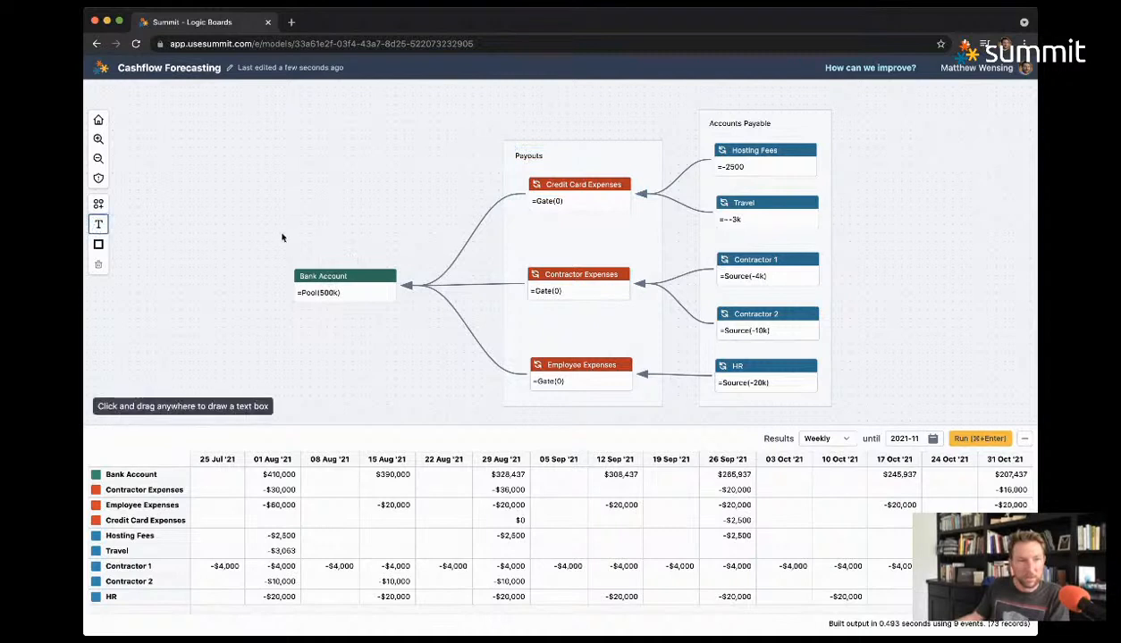
drag(277, 223, 395, 251)
text(Trea)
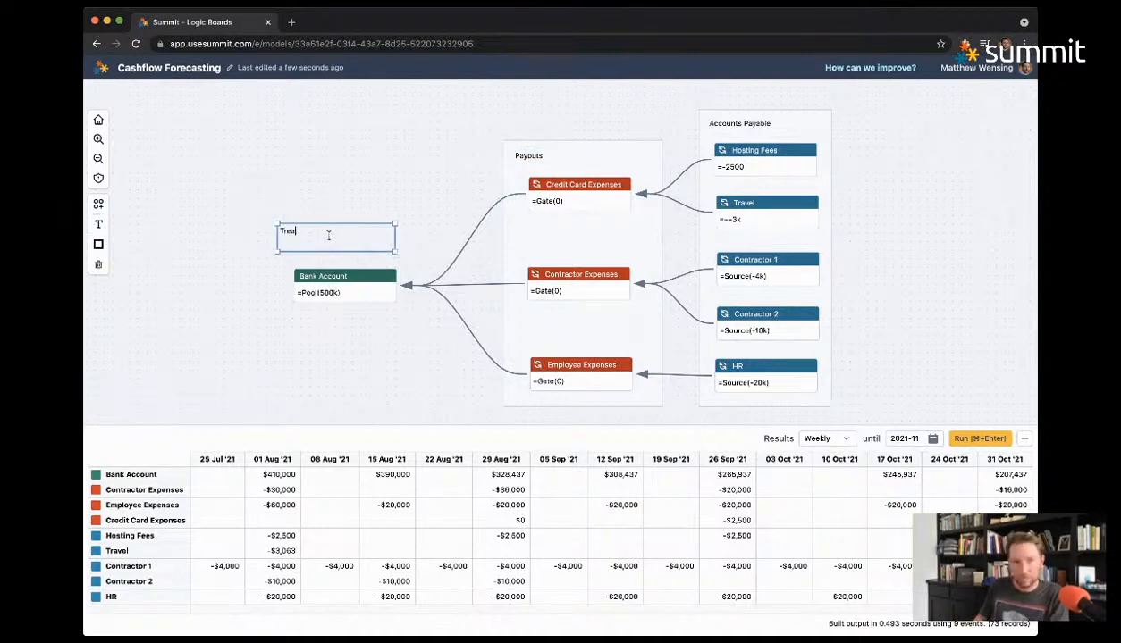
text(sury)
click(224, 345)
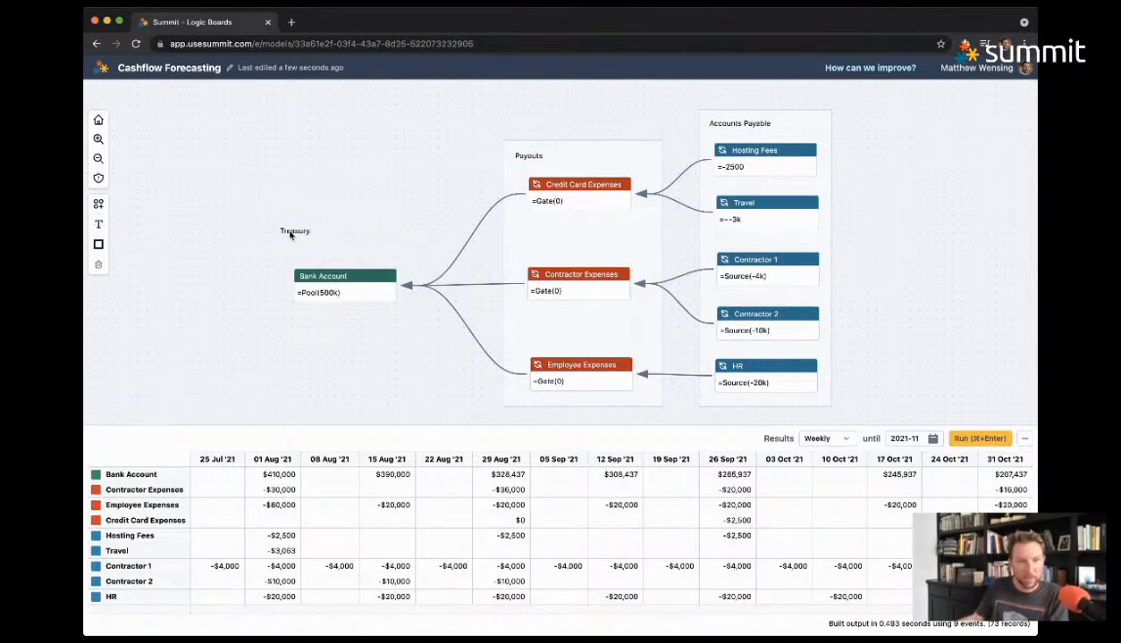
drag(289, 235, 308, 261)
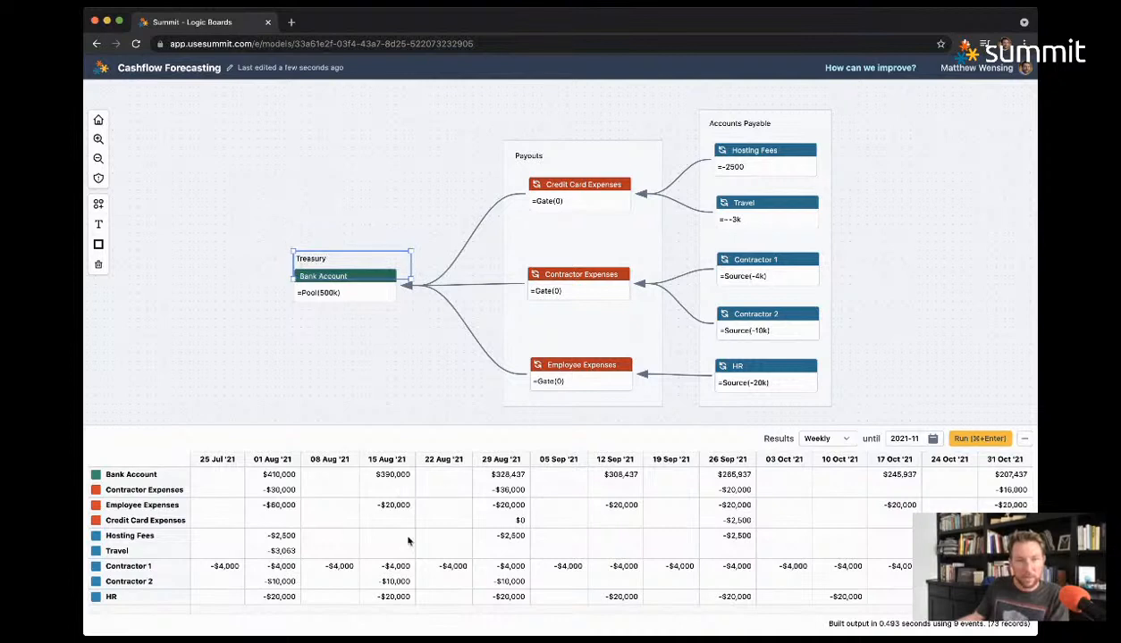
click(258, 358)
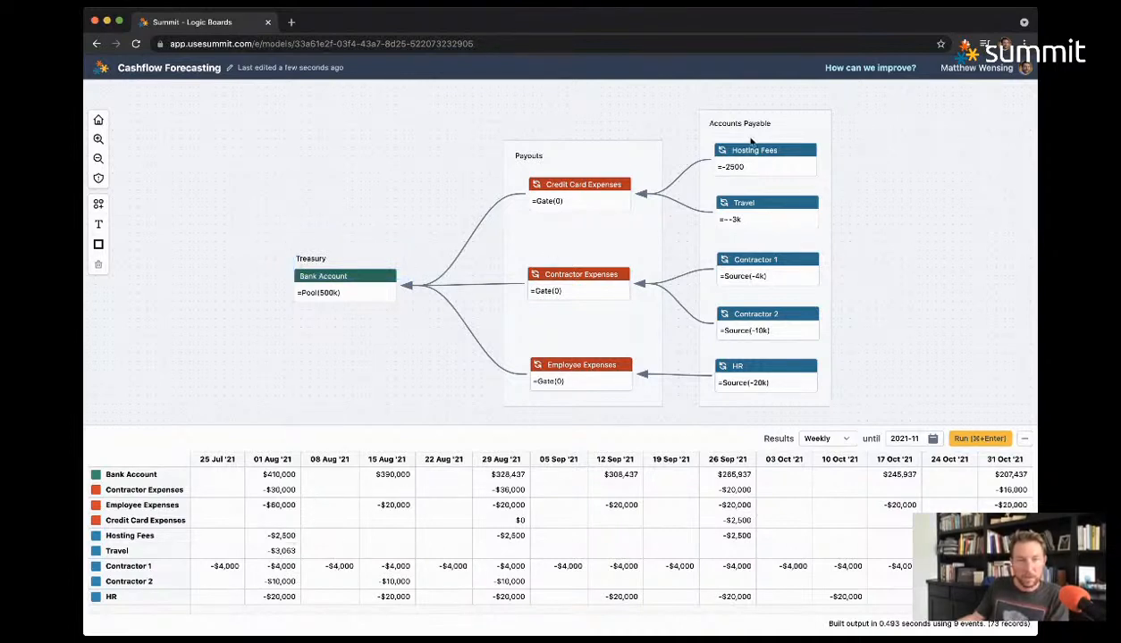
Step: Review the Travel and Hosting Fees events and switch the results table to Monthly periods
click(767, 315)
click(783, 217)
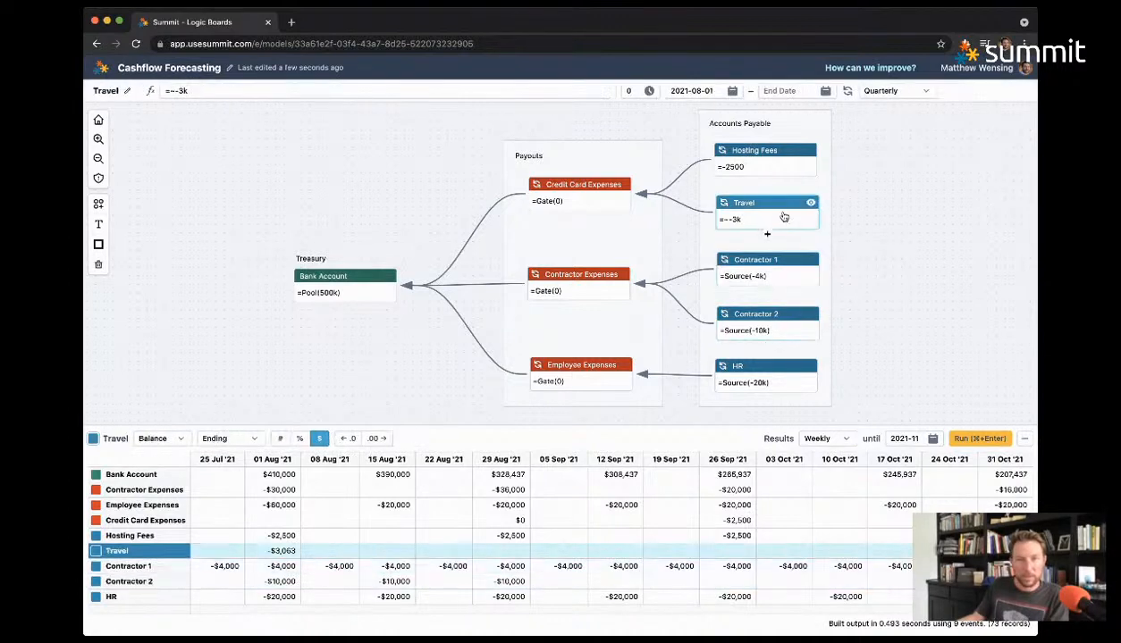
click(755, 154)
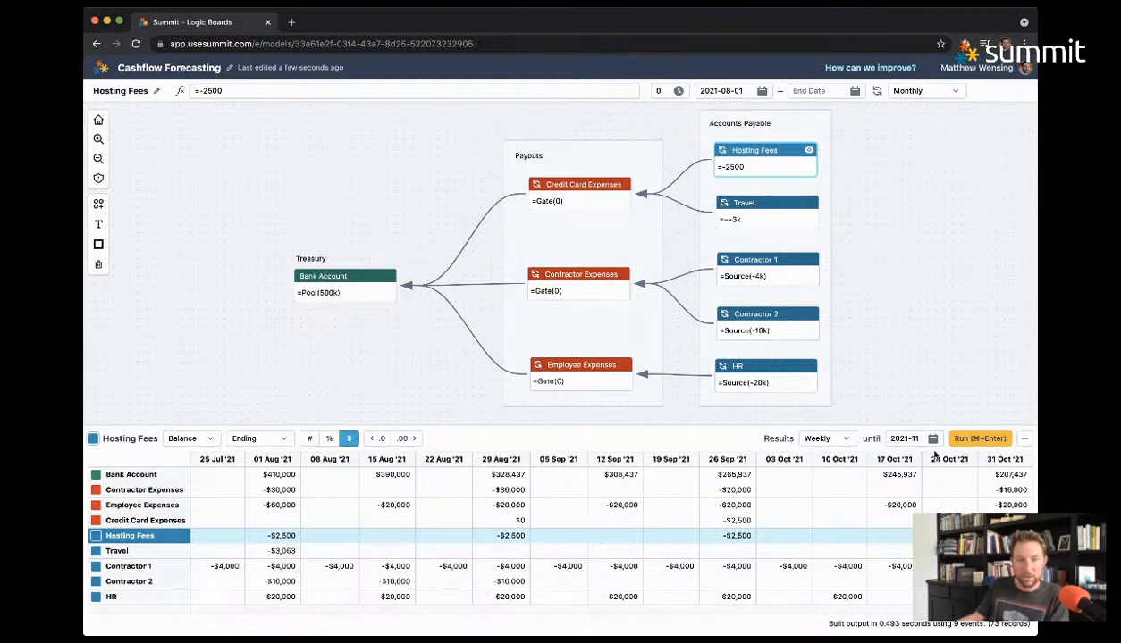
click(843, 441)
click(841, 448)
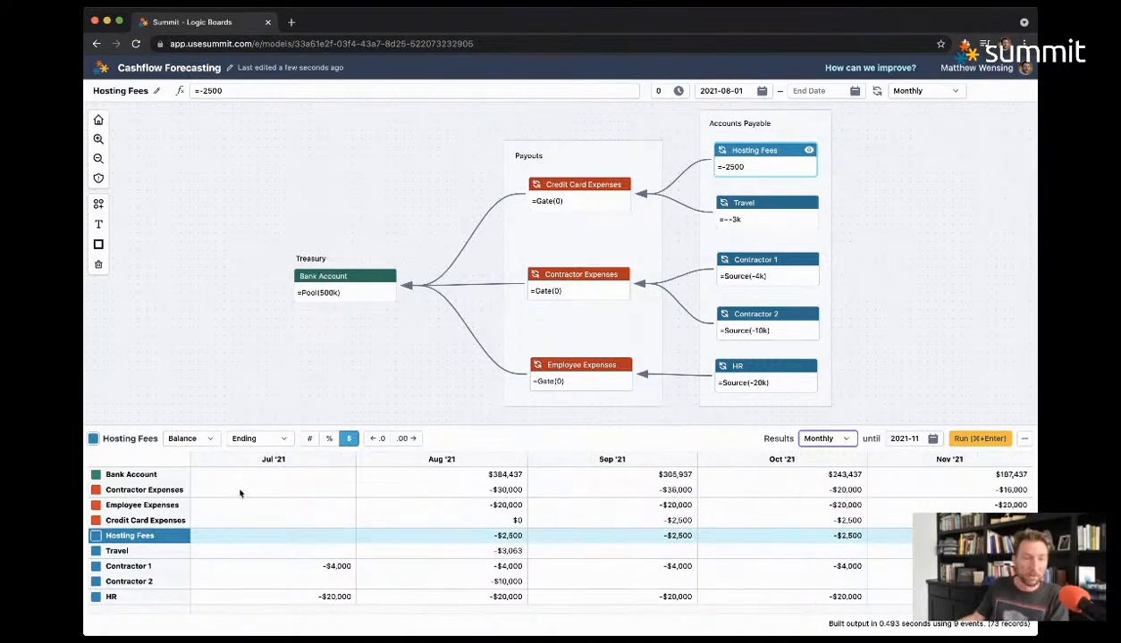
Step: Set the results aggregation of the Contractor 1, Contractor 2 and HR events to Sum
click(126, 561)
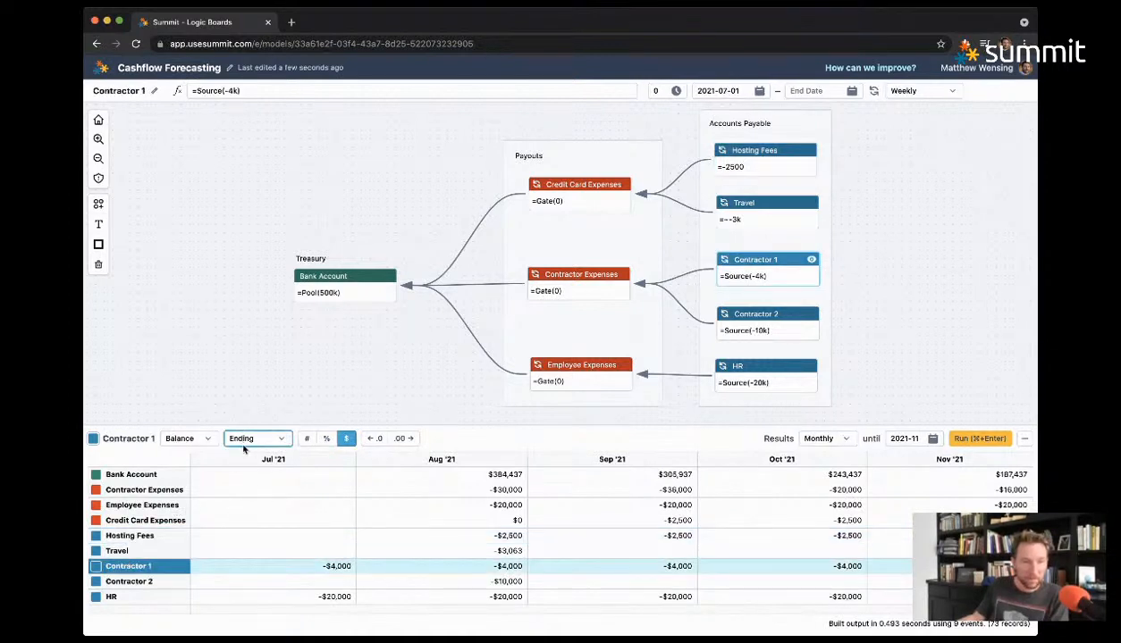
click(286, 582)
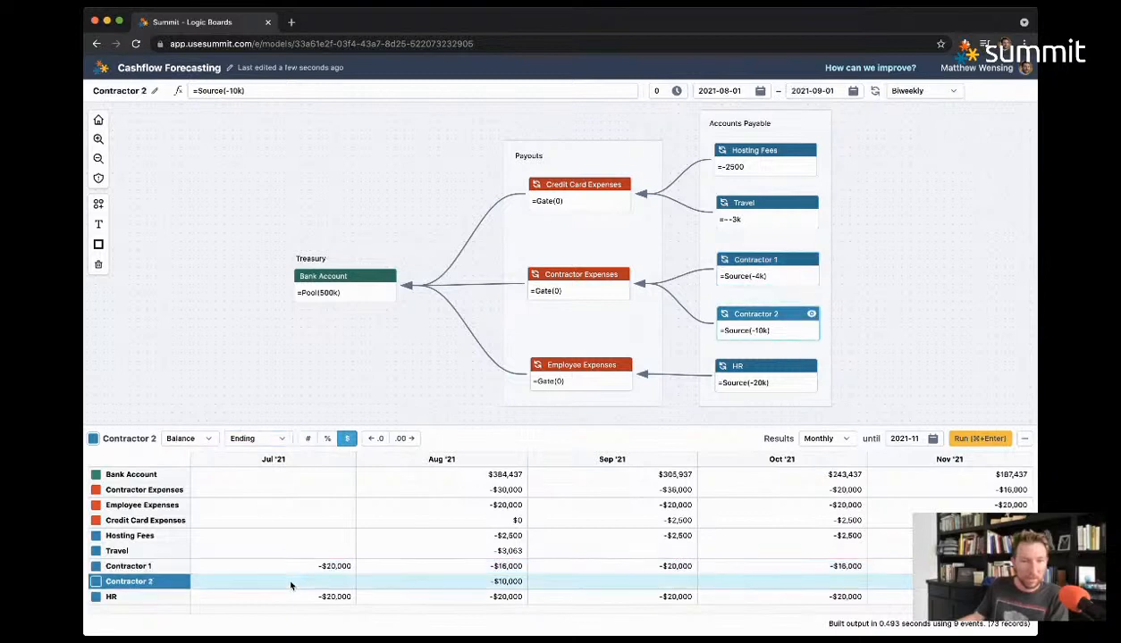
click(259, 439)
click(294, 532)
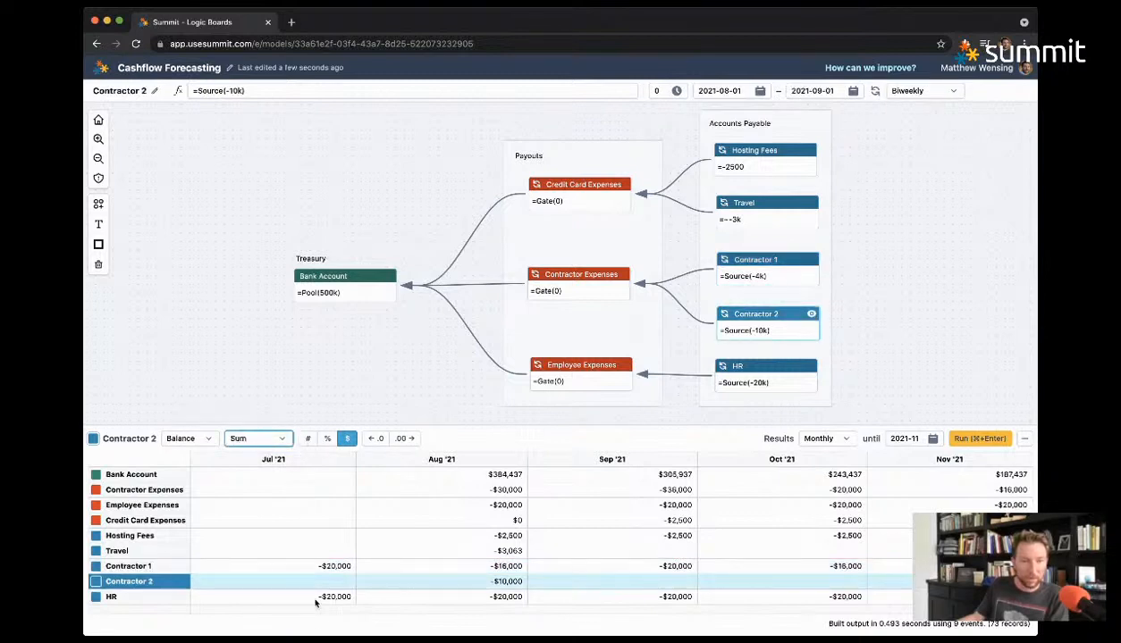
click(319, 597)
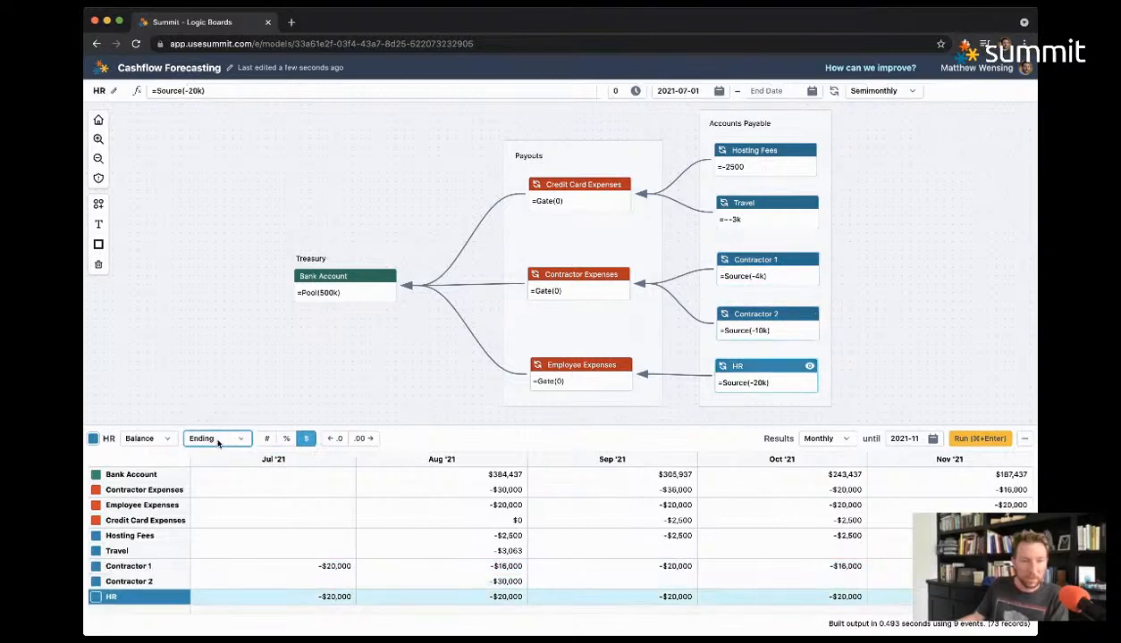
Step: Set the results aggregation of the Credit Card Expenses and Employee Expenses gates to Sum
click(292, 506)
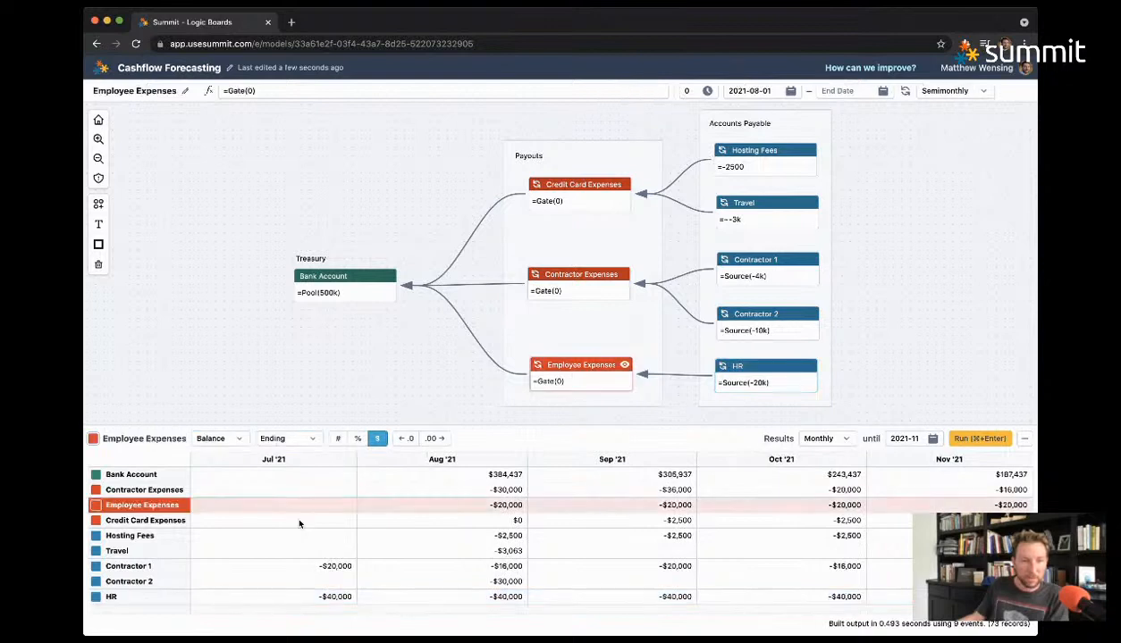
click(293, 520)
click(288, 438)
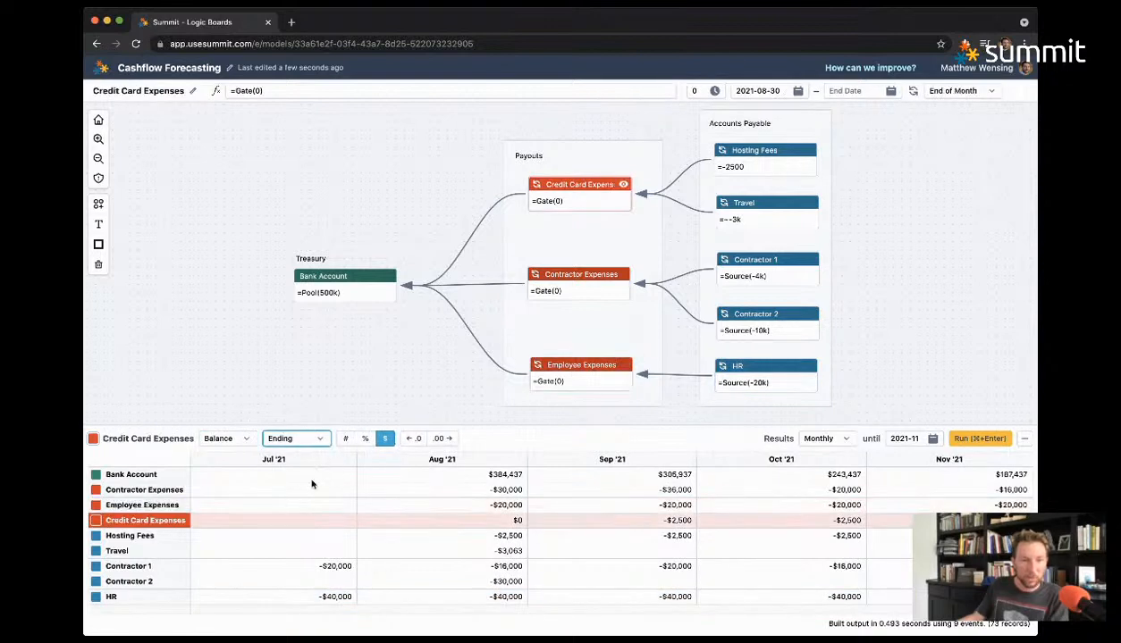
click(309, 477)
click(314, 506)
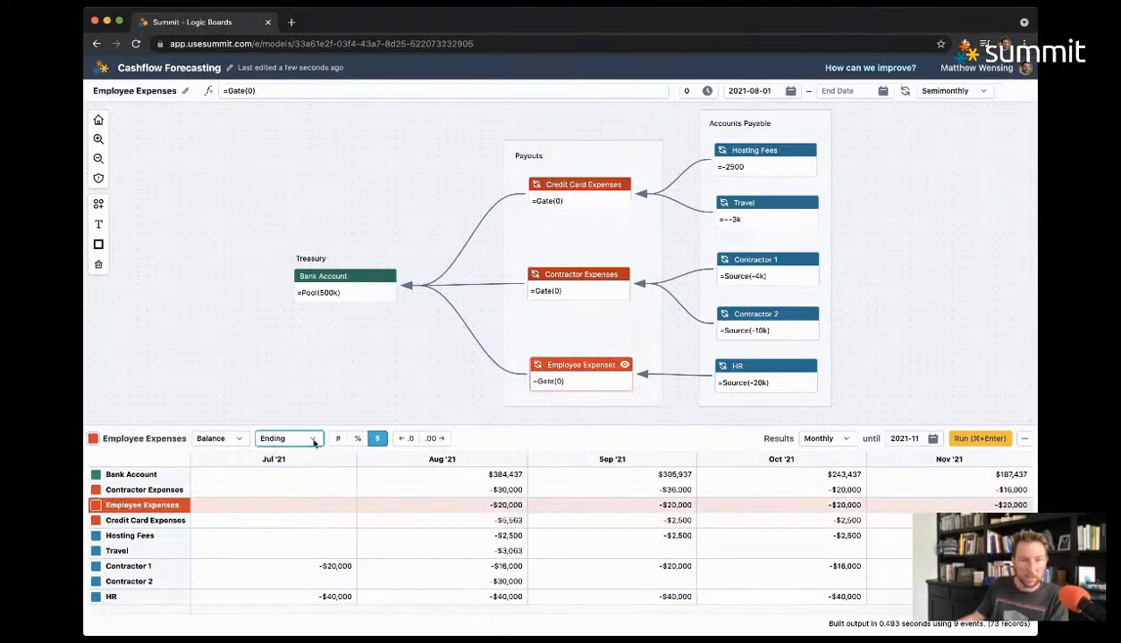
click(313, 437)
click(317, 476)
click(317, 488)
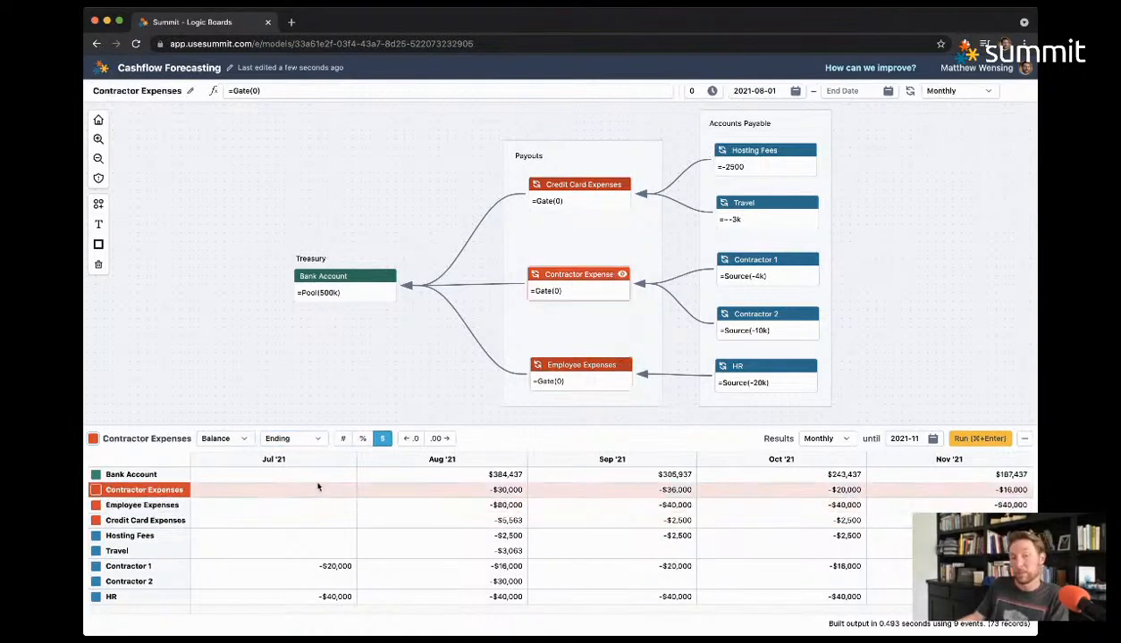
Step: Preview the results table in Quarterly and Weekly periods and return it to Monthly
click(816, 439)
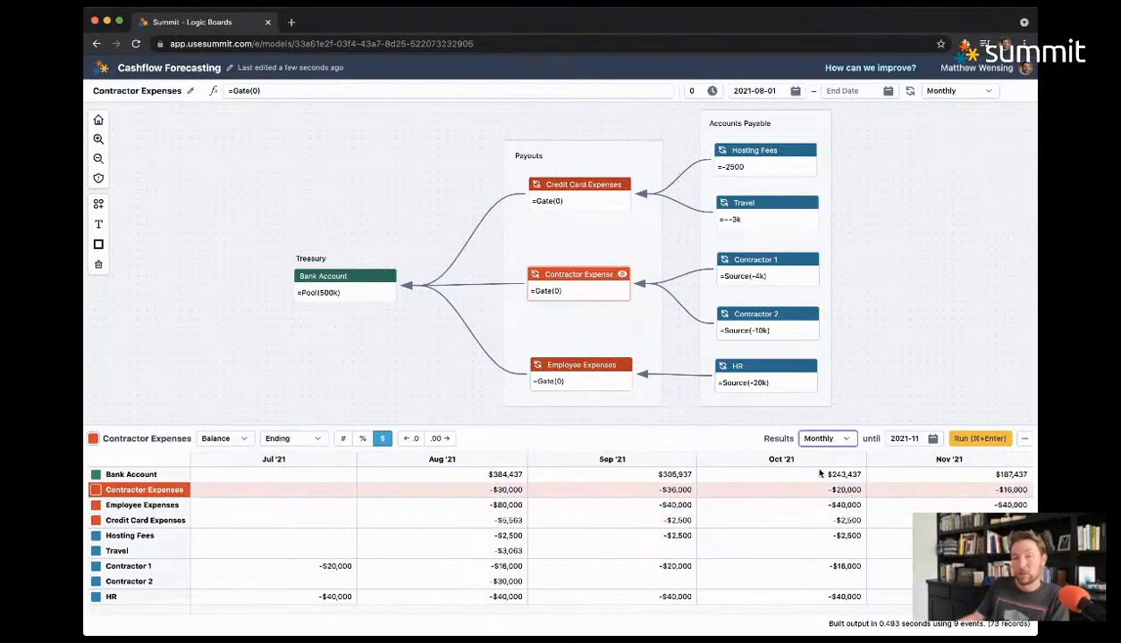
click(826, 454)
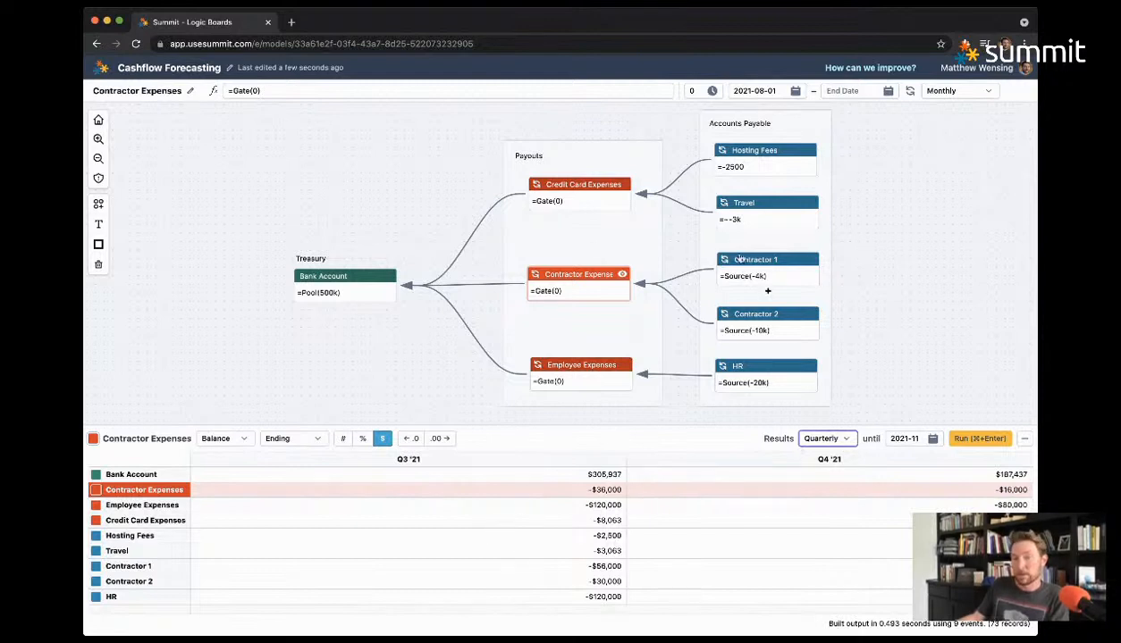
click(835, 435)
click(831, 425)
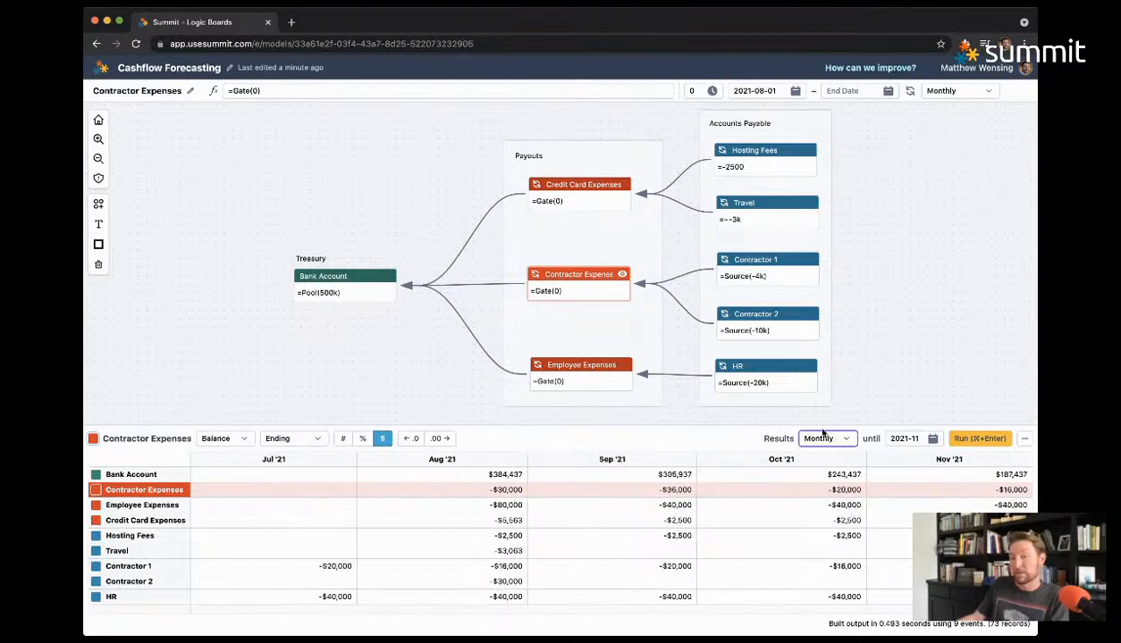
click(822, 436)
click(822, 422)
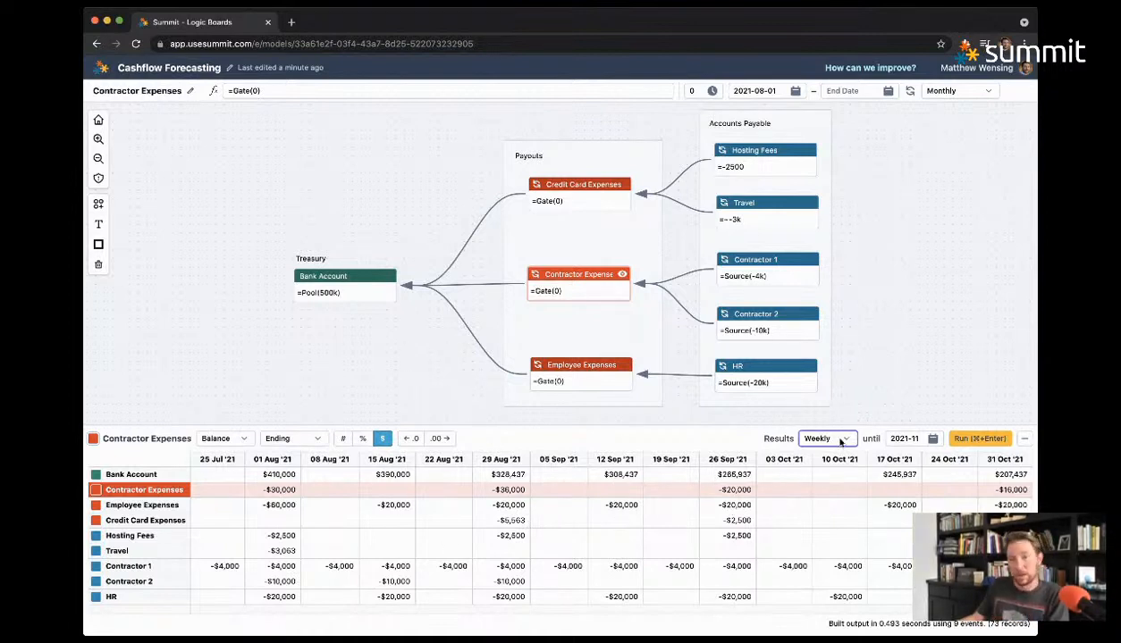
click(803, 422)
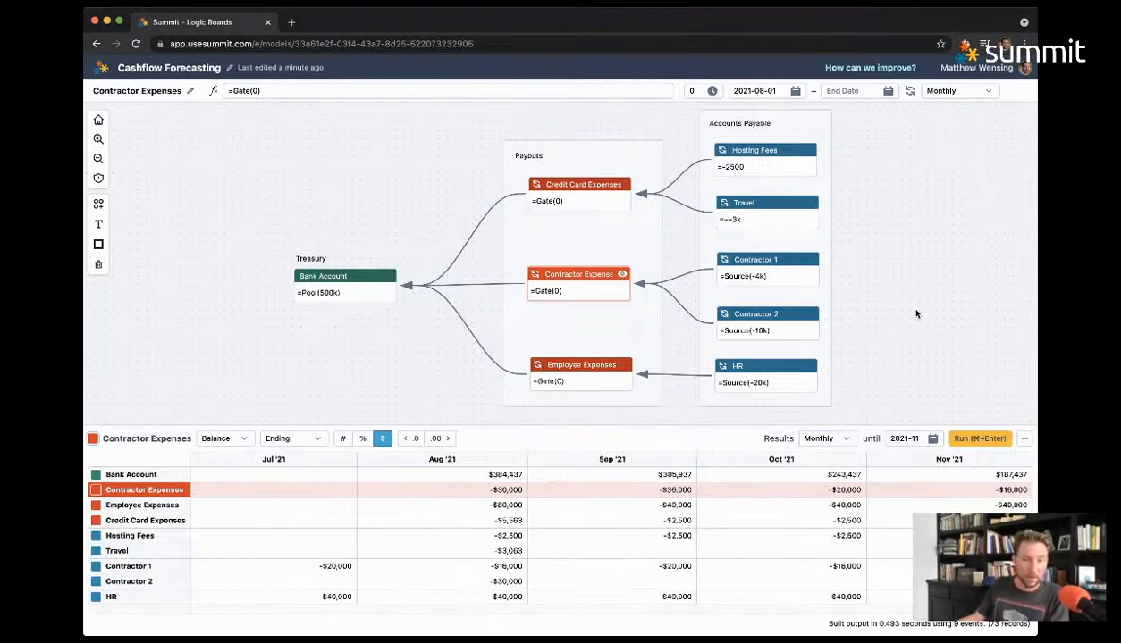
click(937, 363)
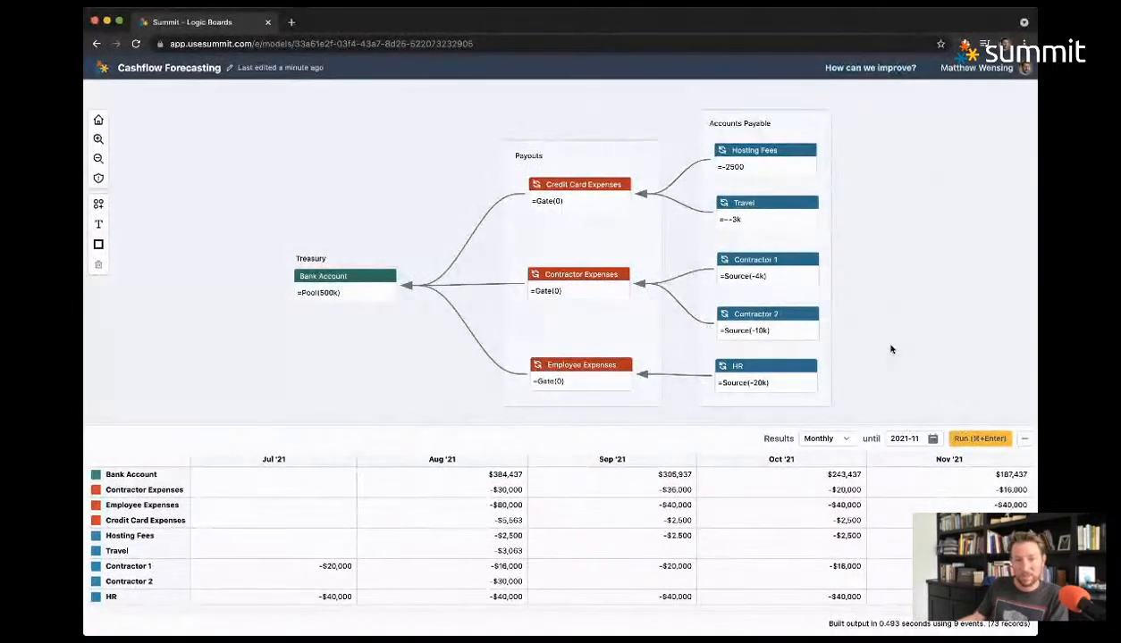
Step: Review the Contractor 1, Contractor 2 and HR events, the Employee Expenses gate and the Payouts group on the board
click(746, 262)
click(754, 324)
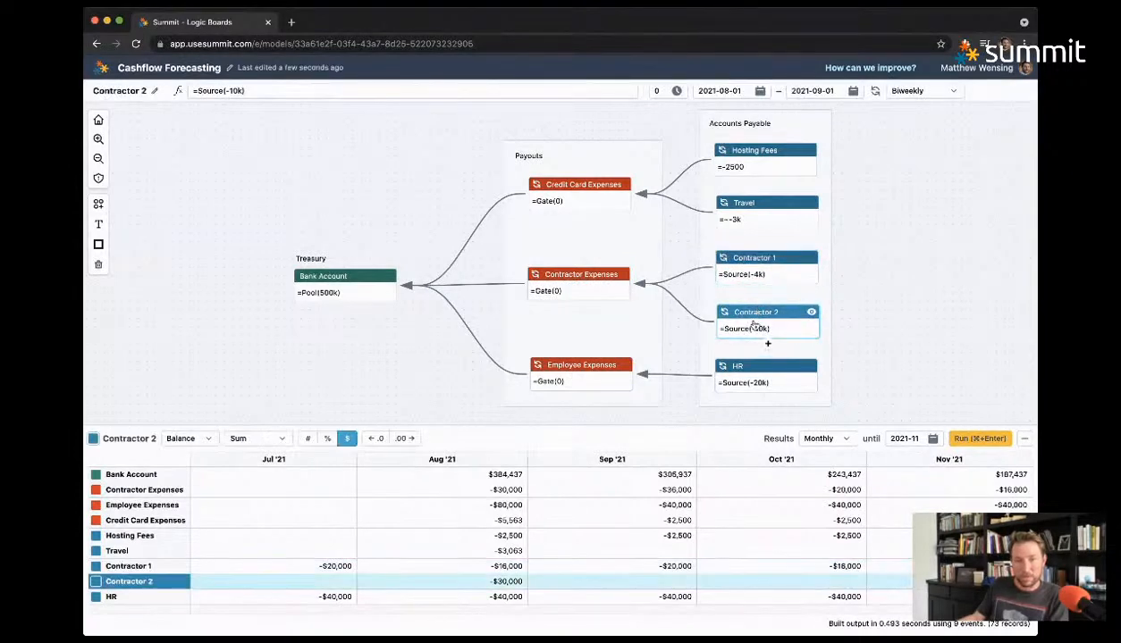
click(752, 368)
click(595, 366)
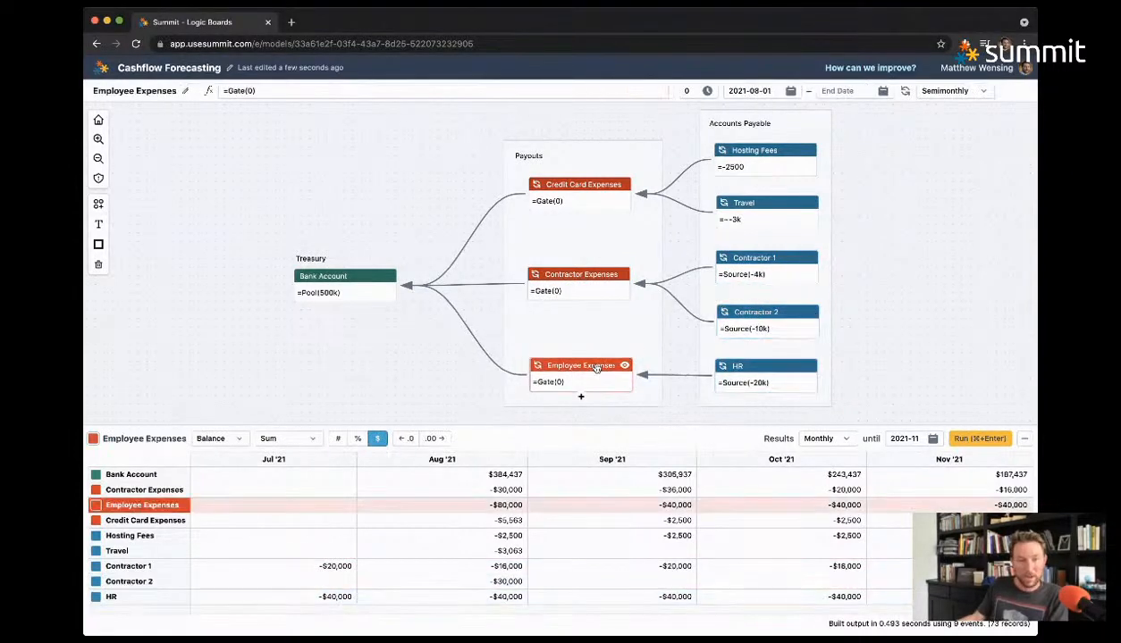
click(319, 381)
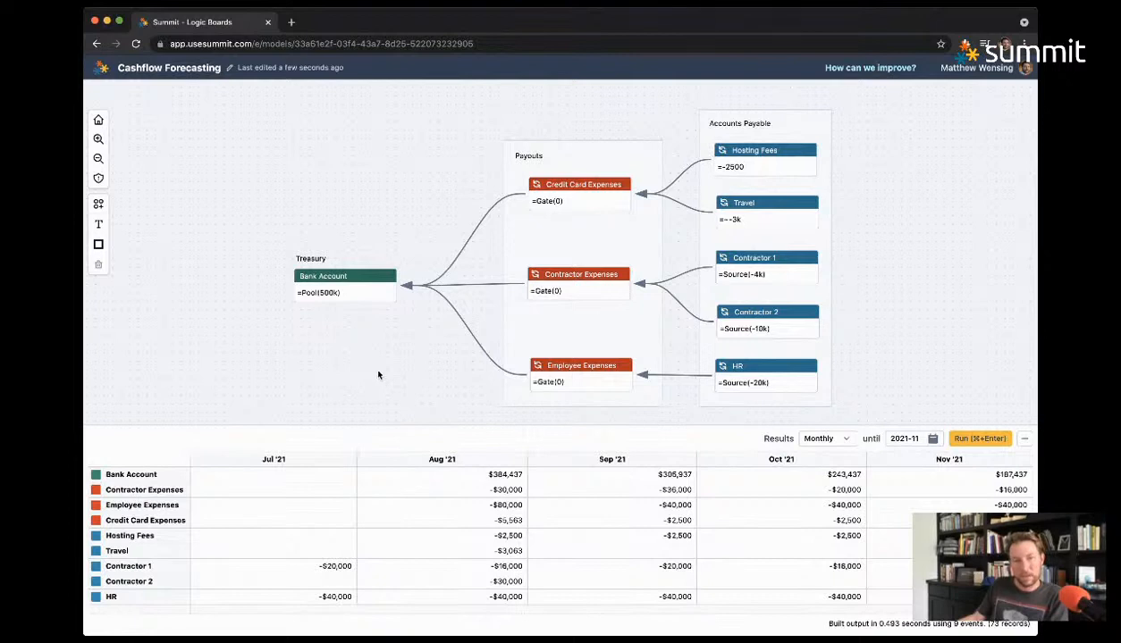
click(586, 150)
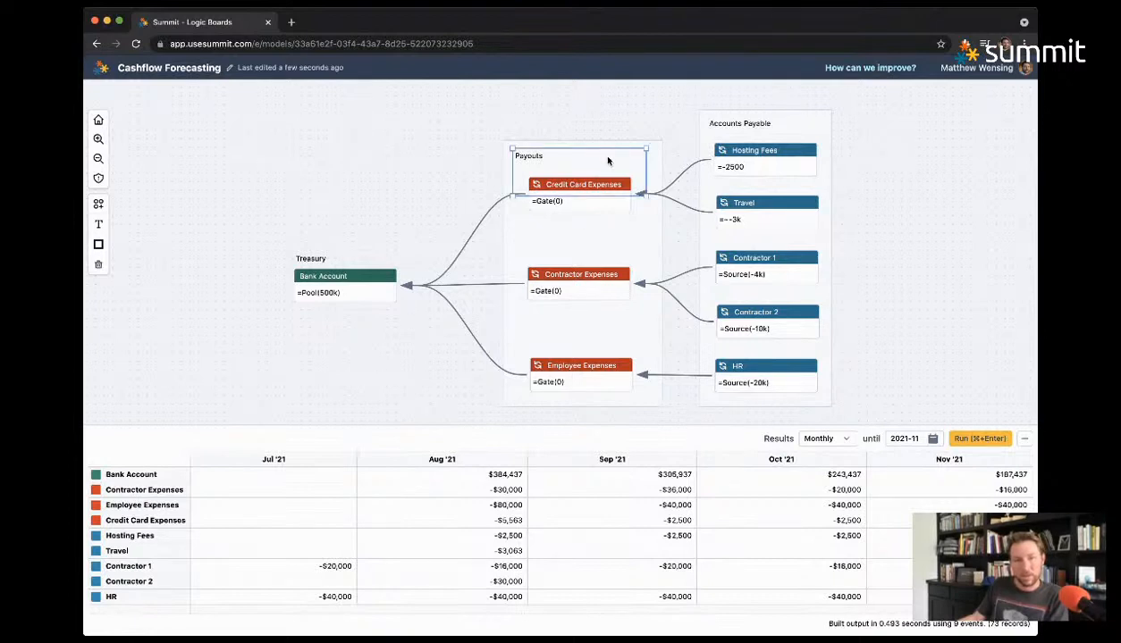
click(655, 155)
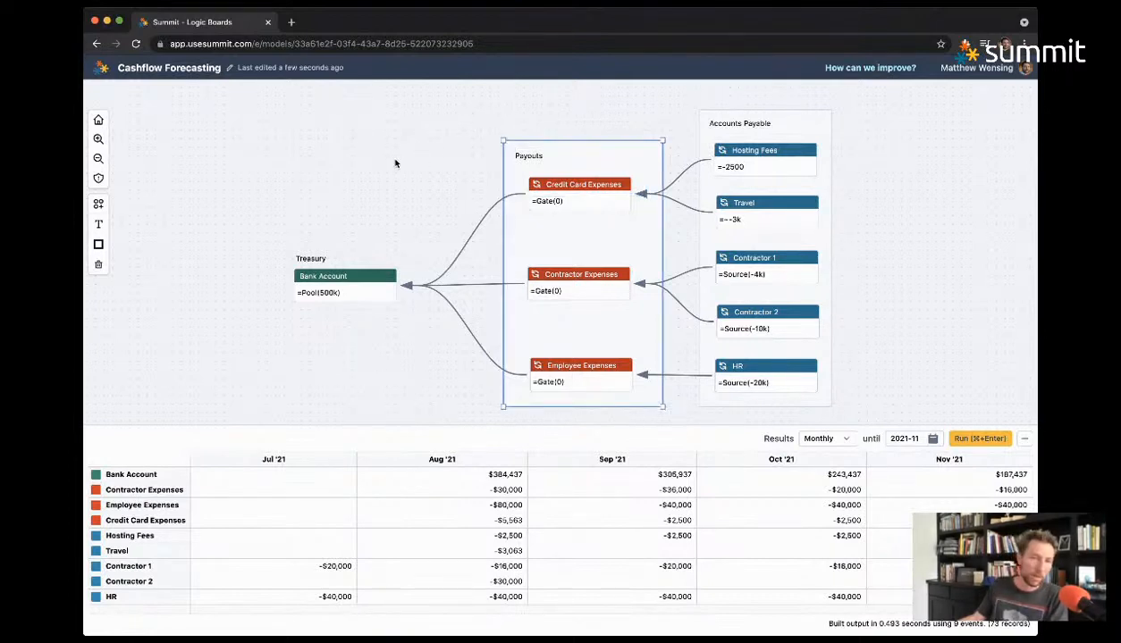